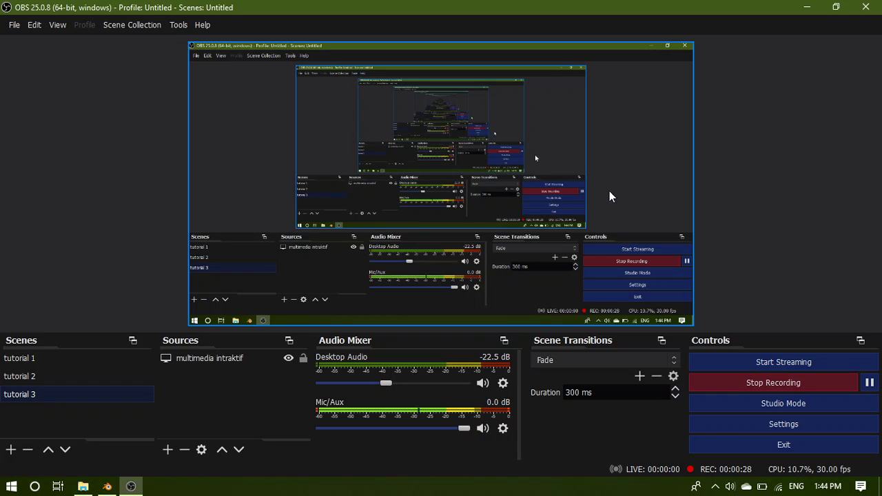
# Switch from OBS to Blender and examine the scene around the cube from several angles
pyautogui.click(805, 7)
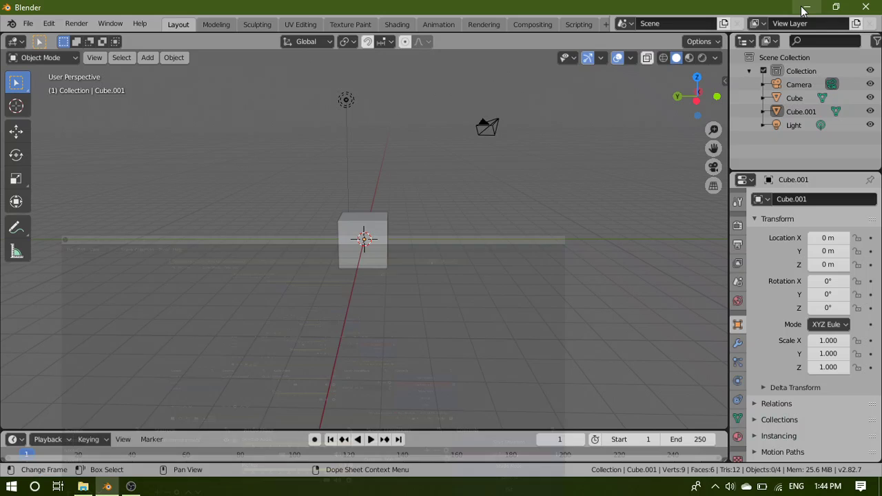
pyautogui.scroll(-5, 483, 262)
pyautogui.scroll(7, 484, 260)
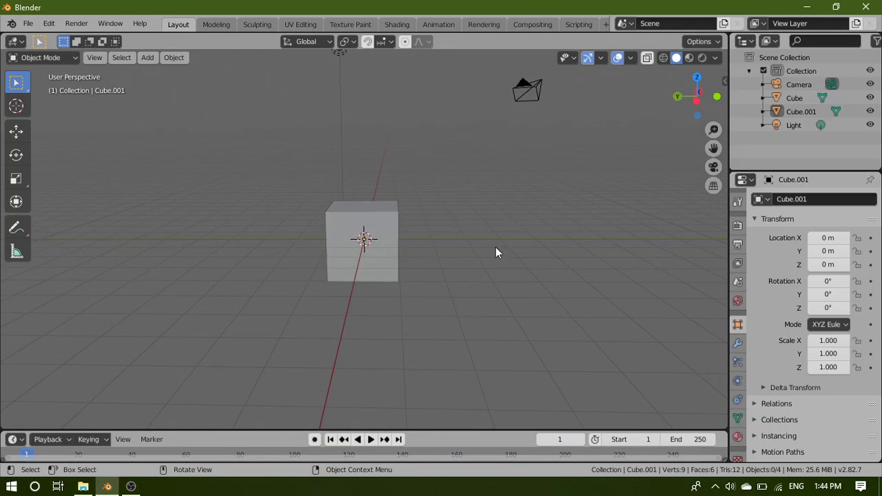
pyautogui.moveTo(495, 247); pyautogui.dragTo(557, 104, button='middle')
pyautogui.scroll(-5, 491, 268)
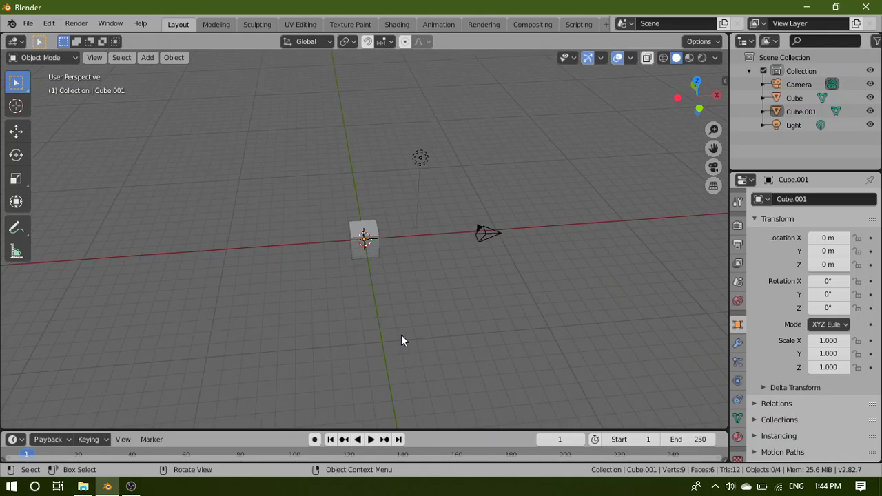
pyautogui.scroll(5, 402, 335)
pyautogui.moveTo(248, 317); pyautogui.dragTo(242, 277, button='middle')
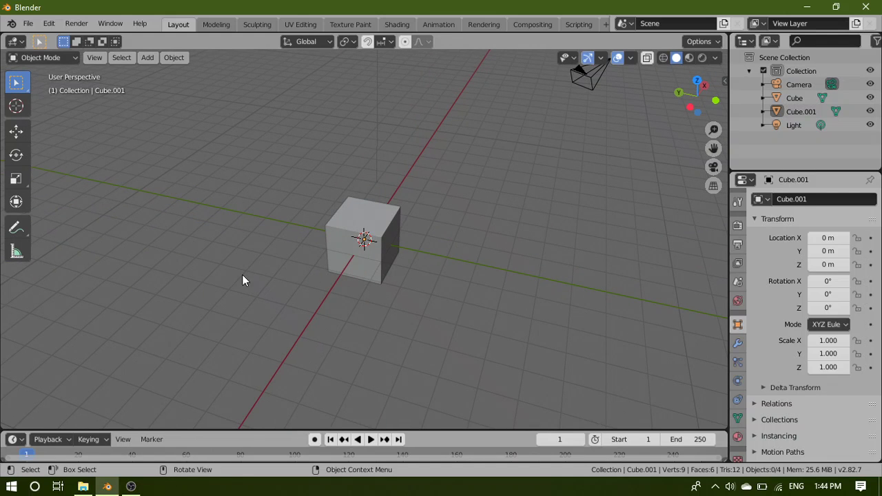
# Examine the Interface settings in the Blender Preferences
pyautogui.click(49, 23)
pyautogui.click(91, 216)
pyautogui.scroll(-5, 501, 324)
pyautogui.scroll(5, 392, 328)
pyautogui.moveTo(218, 293); pyautogui.dragTo(109, 184, button='middle')
pyautogui.click(49, 23)
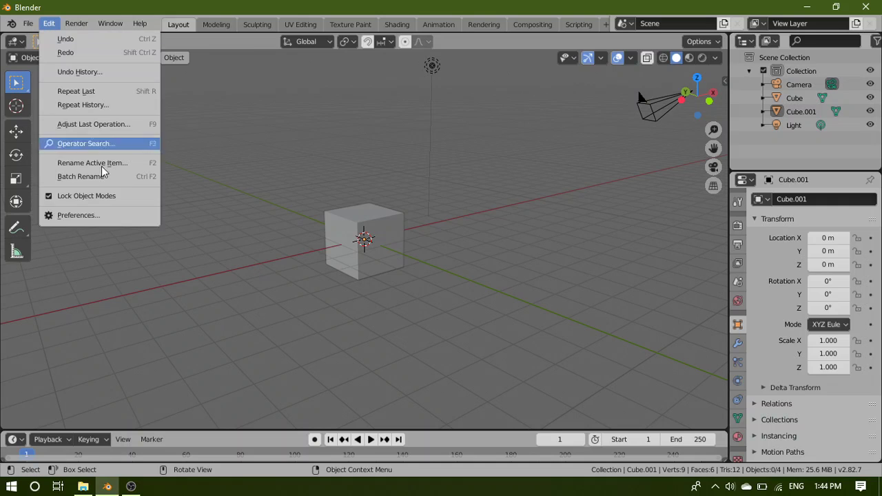
pyautogui.click(96, 218)
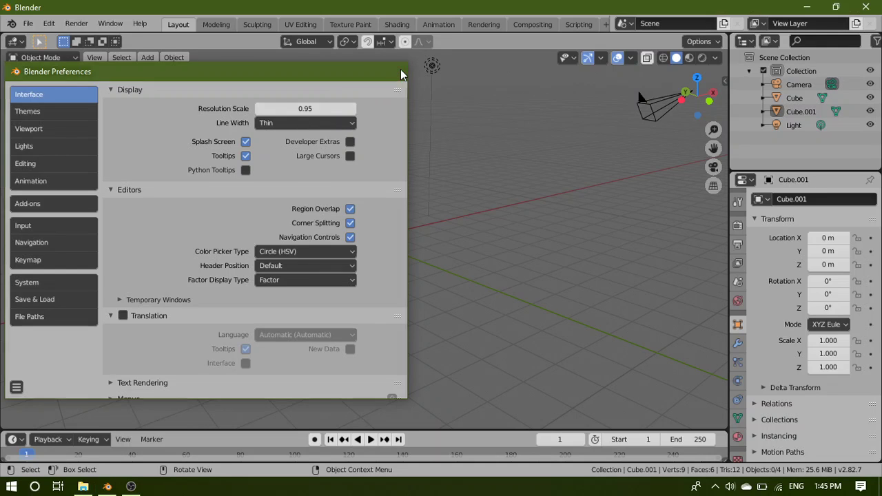
pyautogui.click(395, 70)
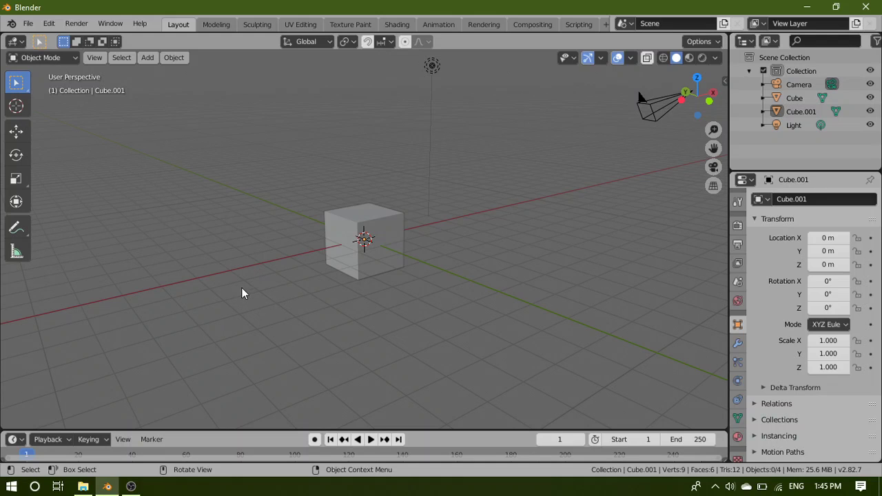
# Enter Edit Mode on the cube and switch to vertex selection
pyautogui.press('Tab')
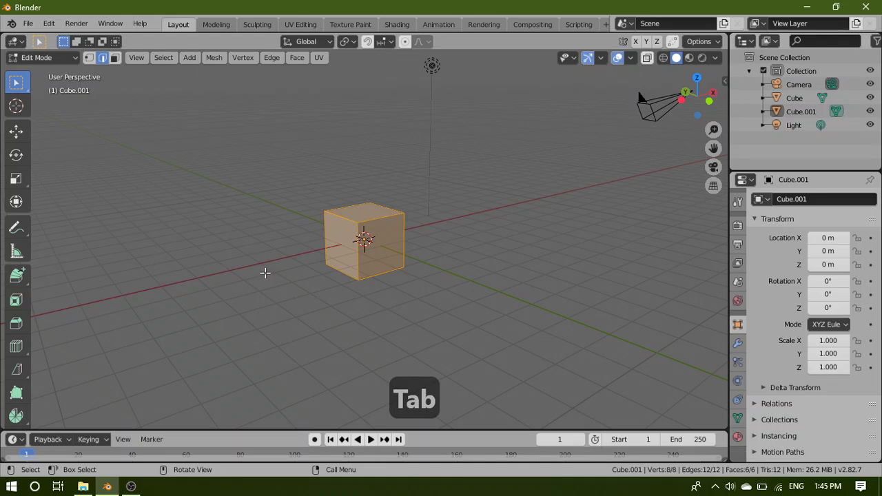
pyautogui.click(90, 58)
pyautogui.click(105, 58)
pyautogui.click(91, 60)
pyautogui.scroll(-3, 394, 293)
pyautogui.scroll(5, 395, 293)
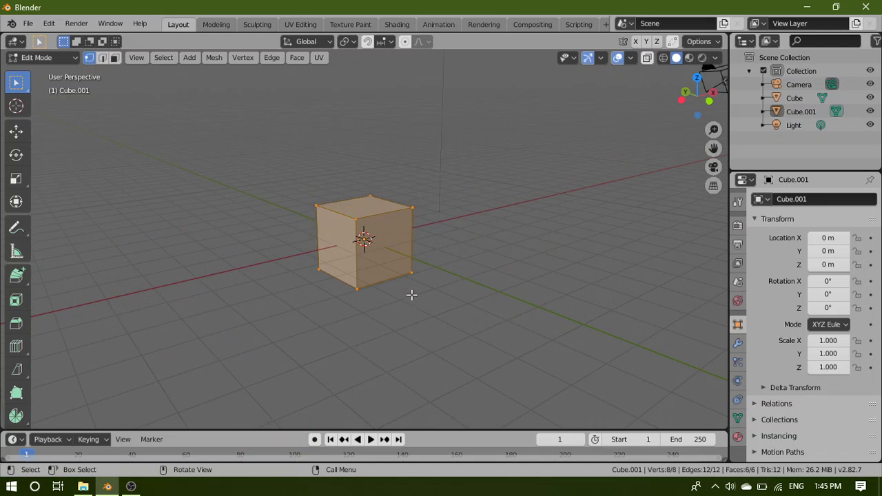
pyautogui.moveTo(553, 251); pyautogui.dragTo(517, 292, button='middle')
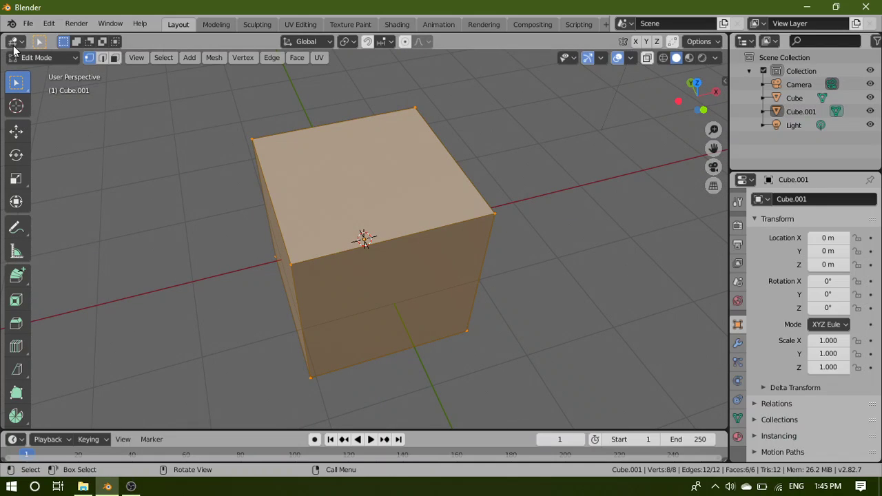
# Examine the Line Width choices and the keyboard and mouse Input settings in the Blender Preferences
pyautogui.click(49, 23)
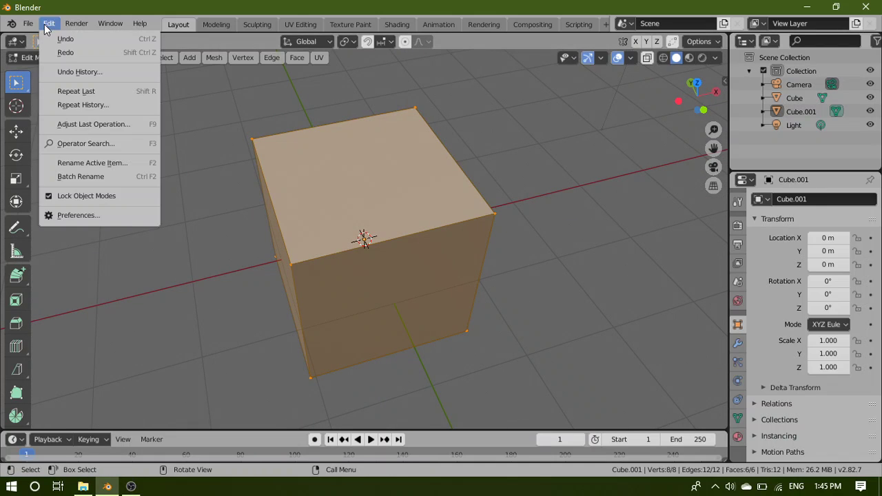
pyautogui.click(99, 217)
pyautogui.click(294, 128)
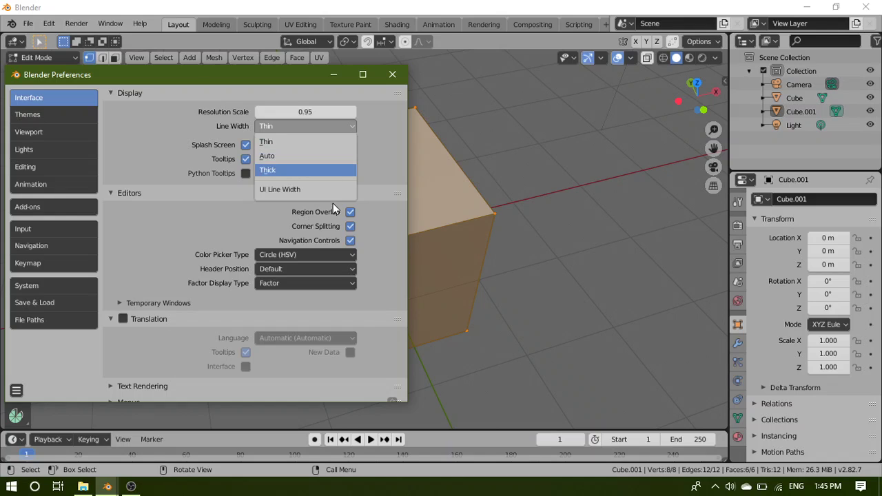
pyautogui.click(282, 129)
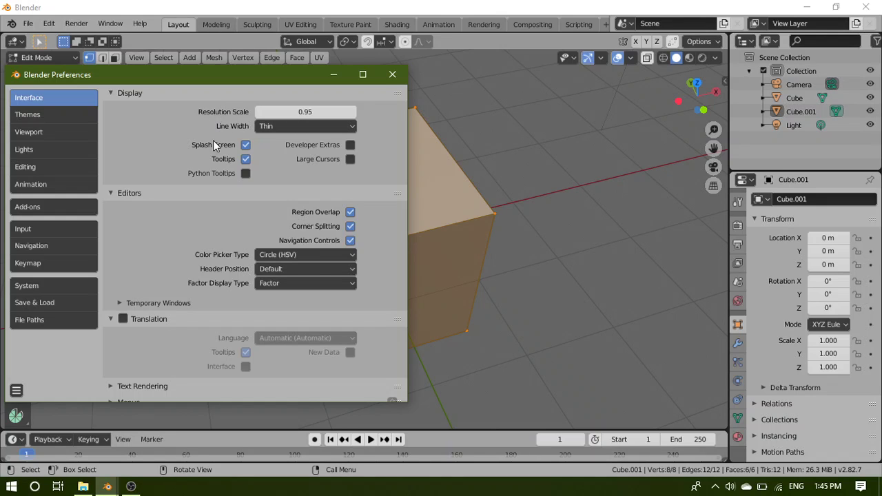
pyautogui.click(25, 231)
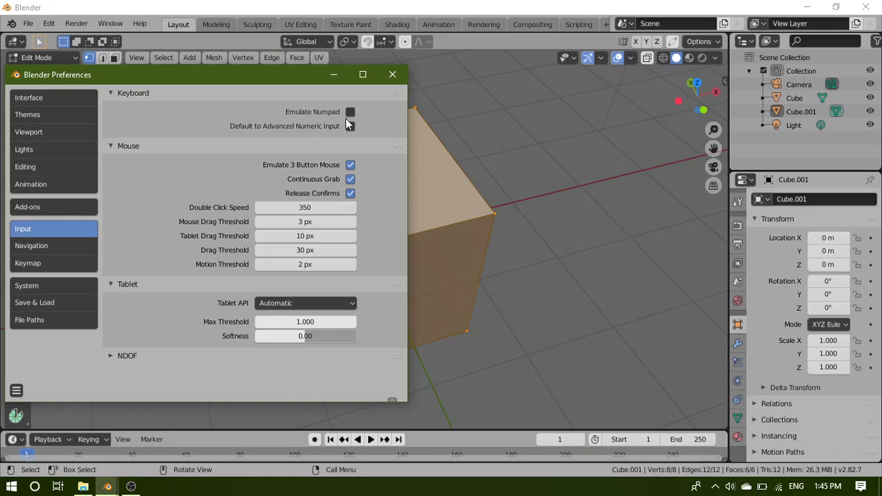
pyautogui.click(393, 75)
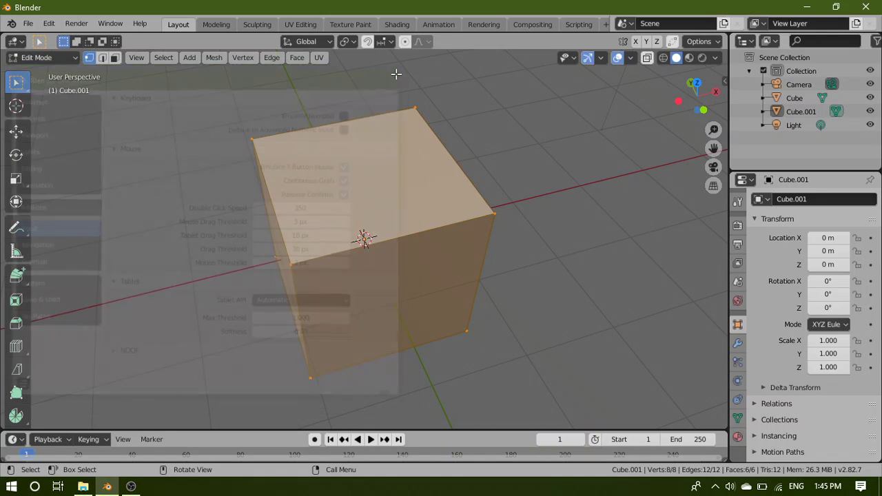
# Deselect all of the cube's geometry in Edit Mode
pyautogui.click(599, 278)
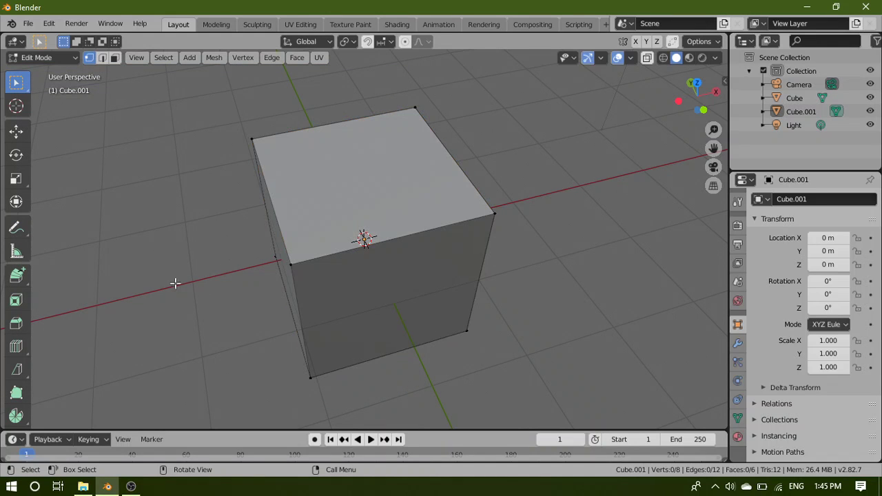
pyautogui.moveTo(95, 231); pyautogui.dragTo(175, 146, button='middle')
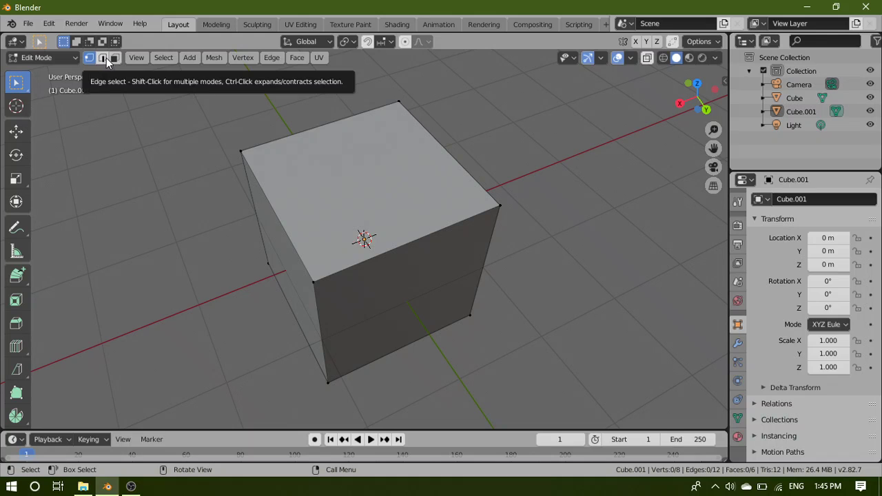
pyautogui.scroll(-4, 111, 95)
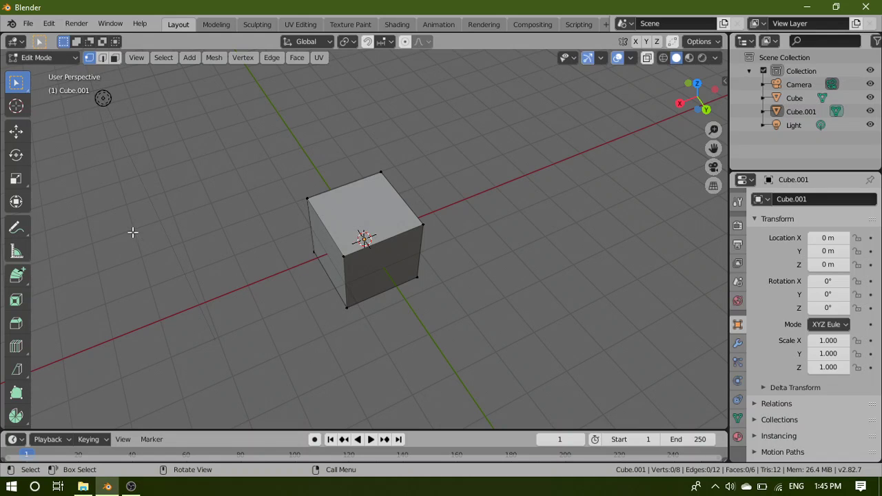
# Return to Object Mode and switch the viewport to the back orthographic view
pyautogui.press('Tab')
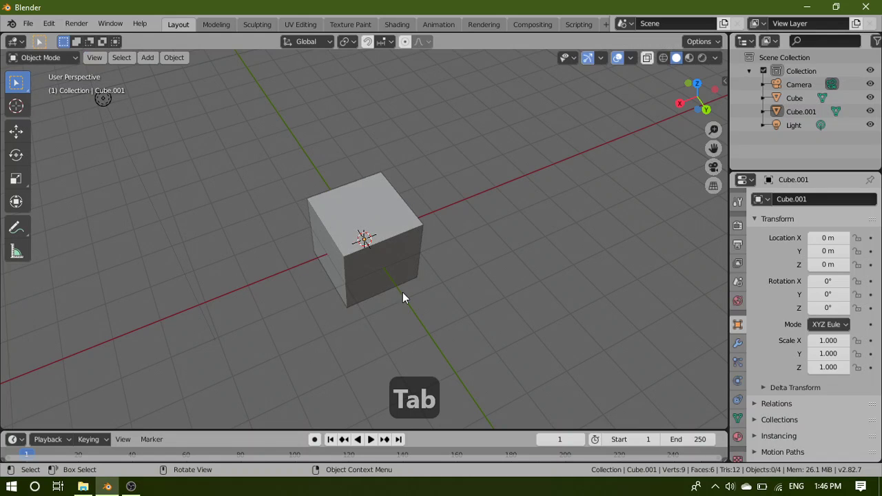
pyautogui.scroll(-6, 405, 293)
pyautogui.moveTo(405, 293); pyautogui.dragTo(383, 238, button='middle')
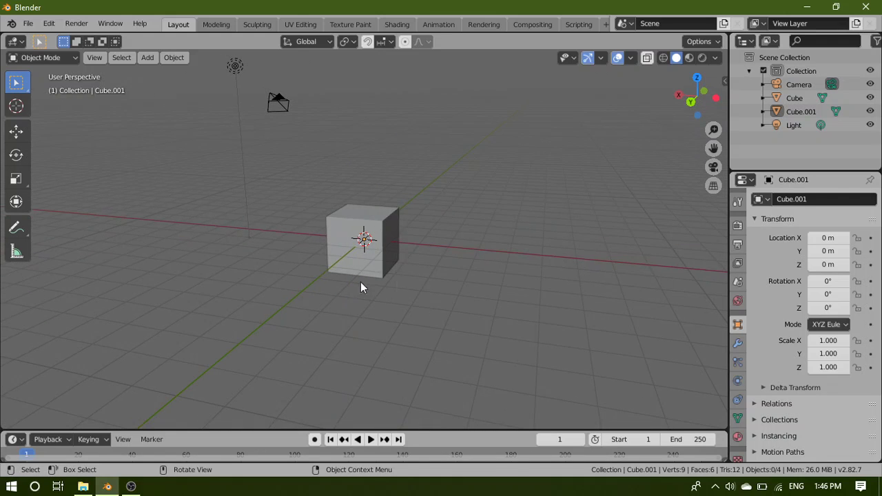
pyautogui.moveTo(355, 307); pyautogui.dragTo(384, 309, button='middle')
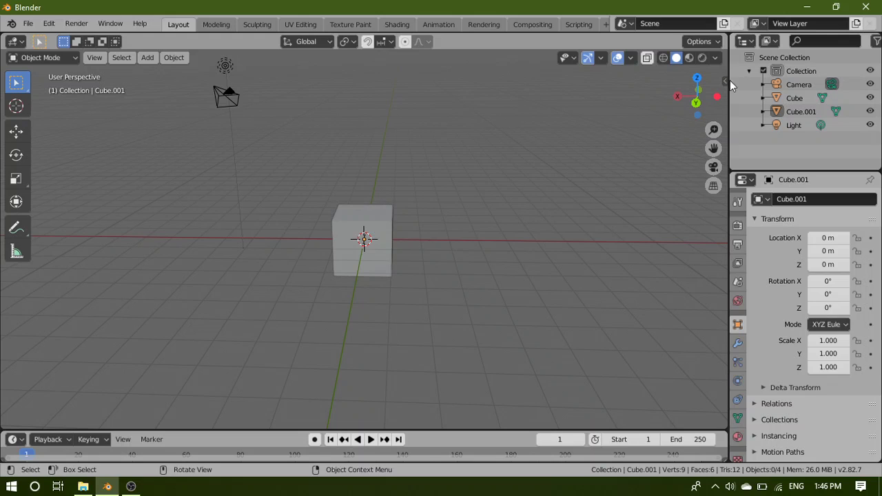
pyautogui.click(696, 102)
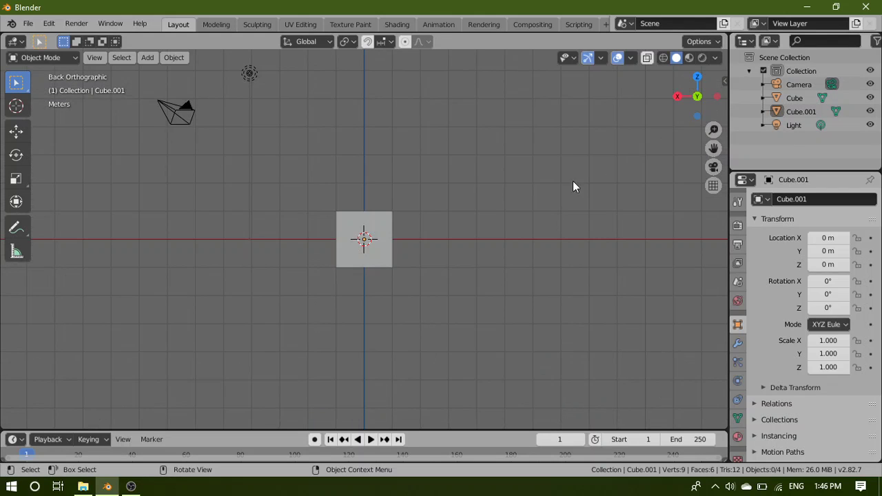
# Duplicate the cube at the origin, move the copy about 8.9 m along the X axis and deselect it
pyautogui.click(387, 235)
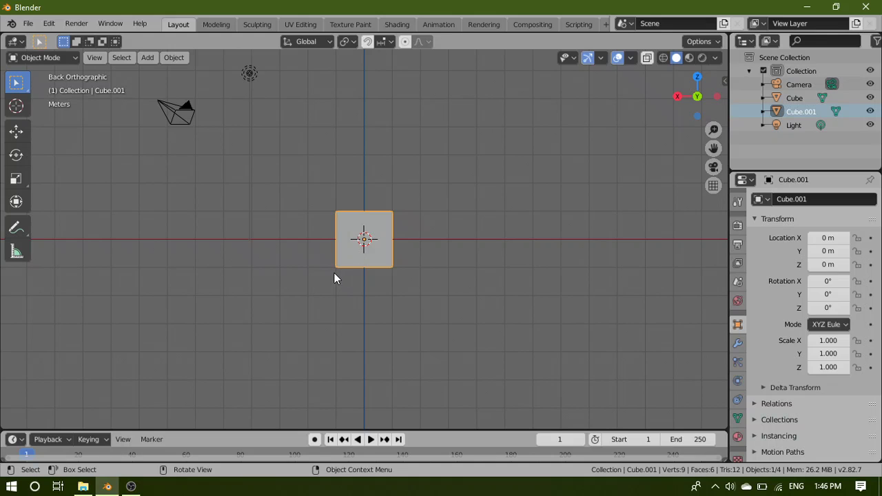
pyautogui.hotkey('shift', 'd')
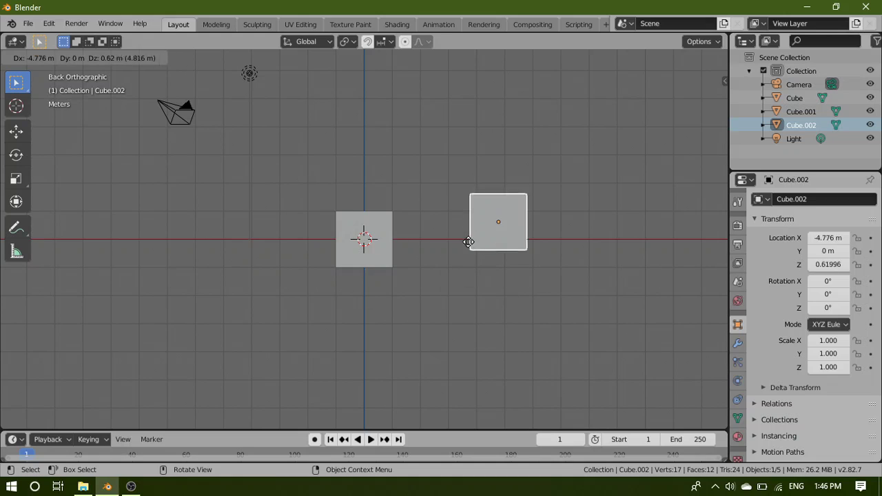
pyautogui.rightClick(468, 209)
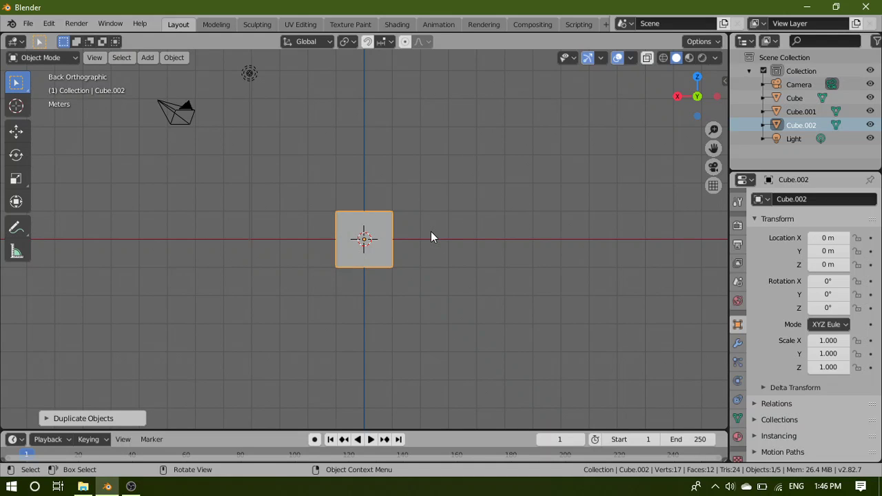
pyautogui.press('g')
pyautogui.press('x')
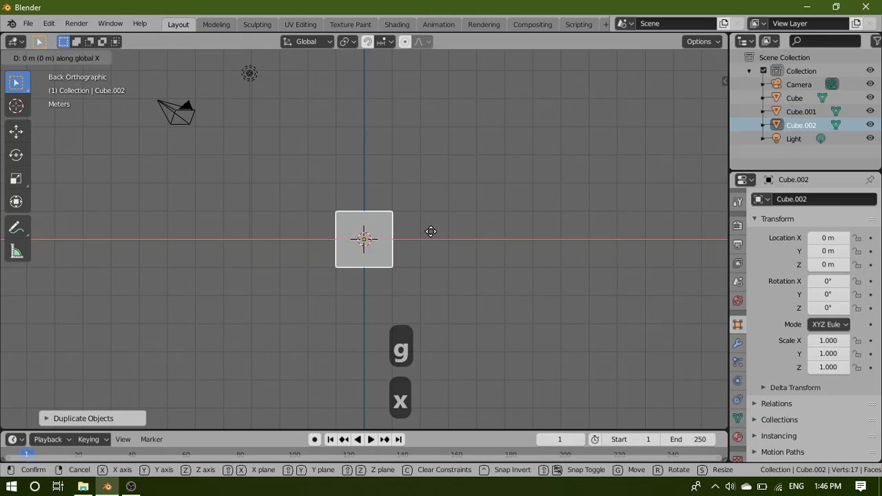
pyautogui.click(181, 273)
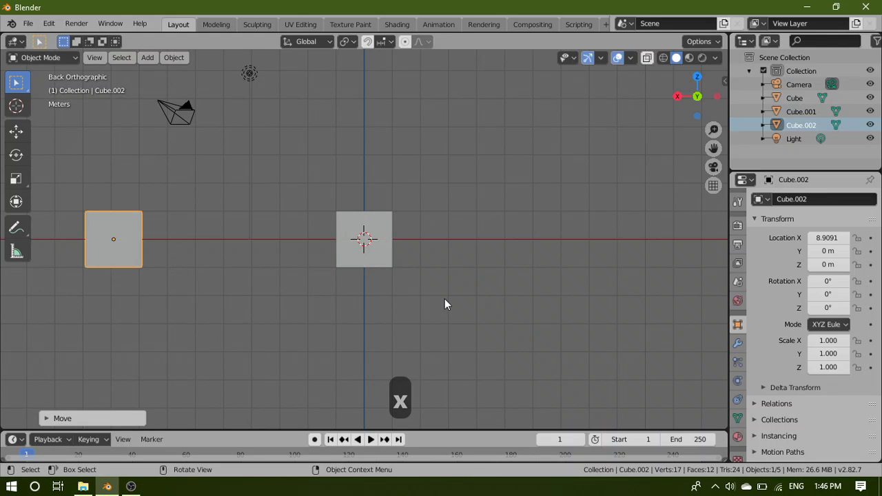
pyautogui.click(207, 196)
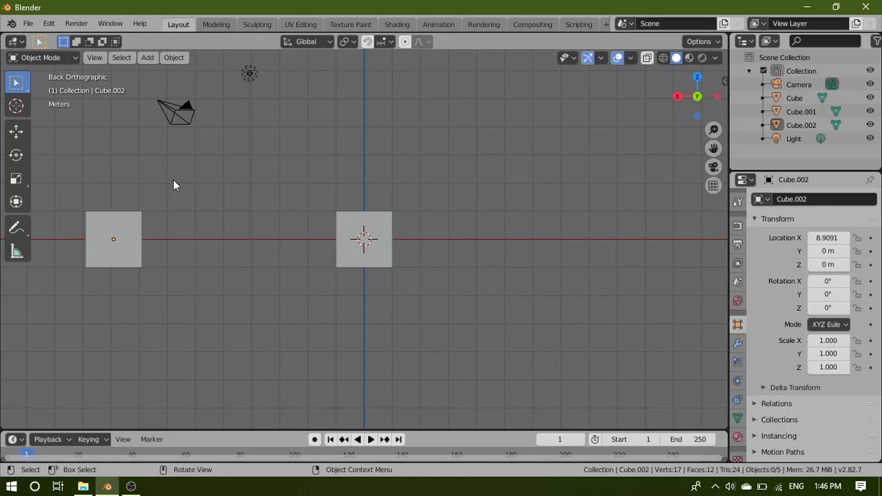
# Look through the Edit Mode tools available for the duplicated cube and return to Object Mode
pyautogui.press('Tab')
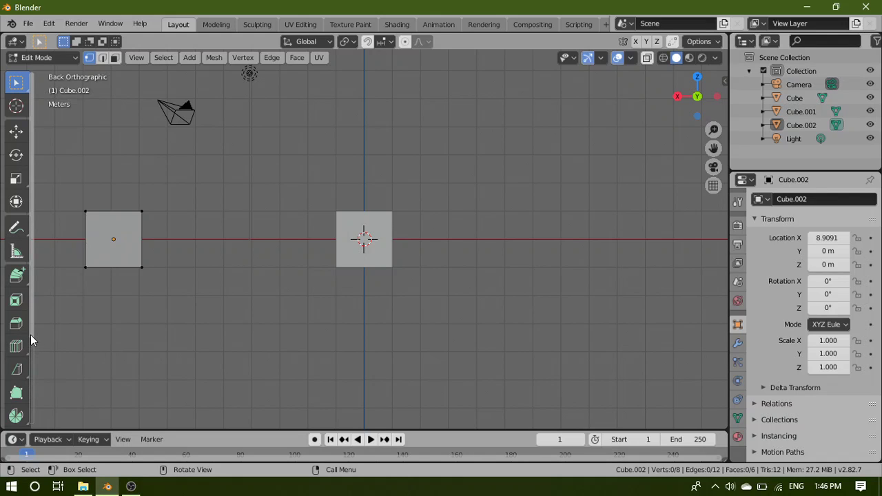
pyautogui.scroll(-3, 30, 335)
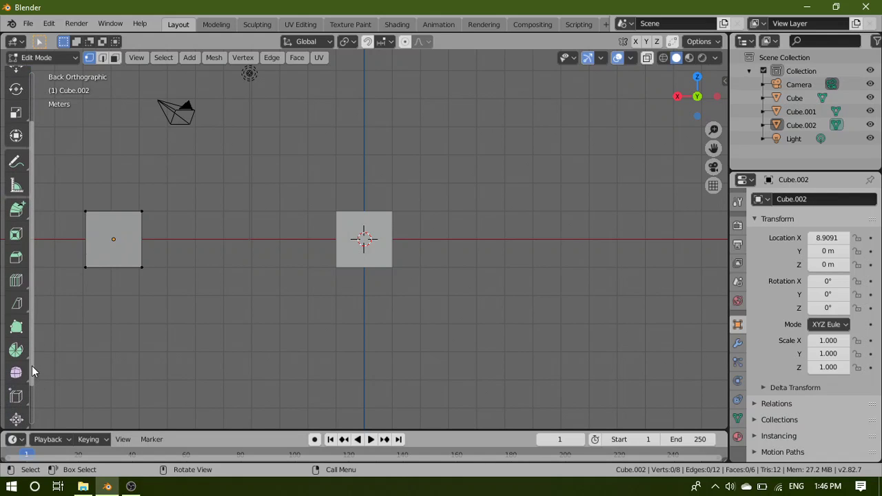
pyautogui.scroll(3, 31, 382)
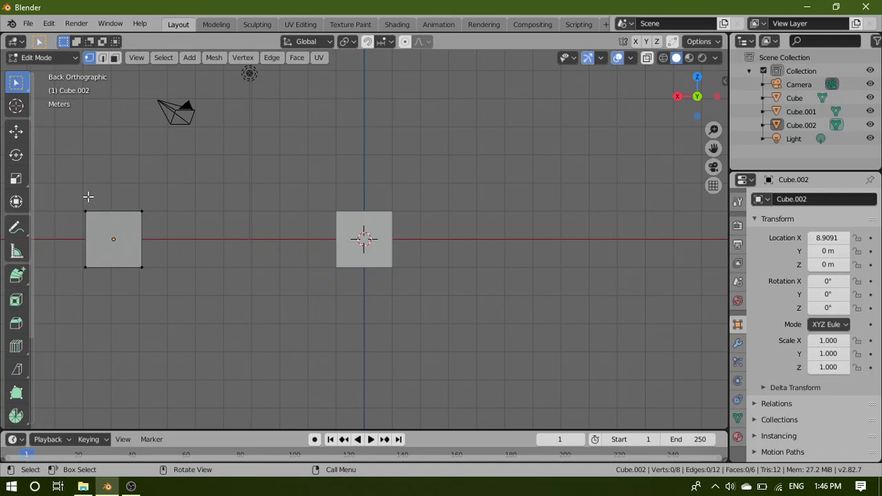
pyautogui.press('Tab')
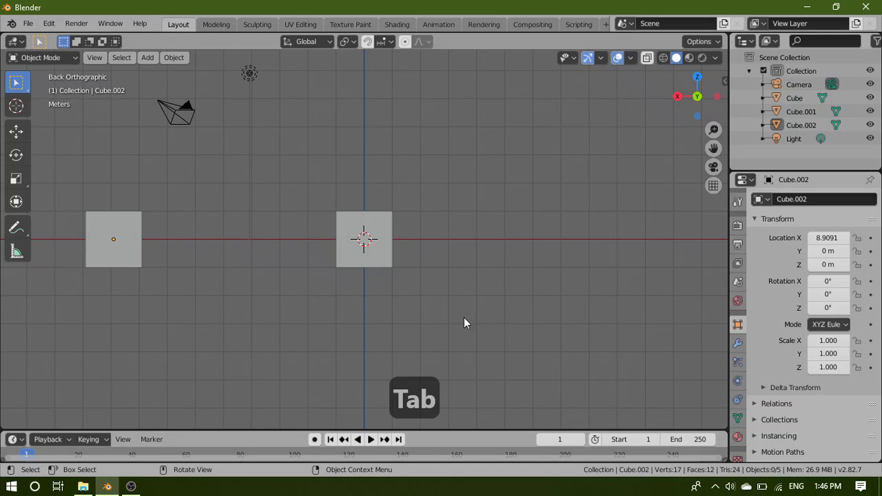
# Duplicate the cubes together with the light and move the copies about 9.2 m downward along the Z axis
pyautogui.scroll(-5, 457, 317)
pyautogui.scroll(5, 413, 311)
pyautogui.scroll(-3, 409, 308)
pyautogui.scroll(1, 409, 308)
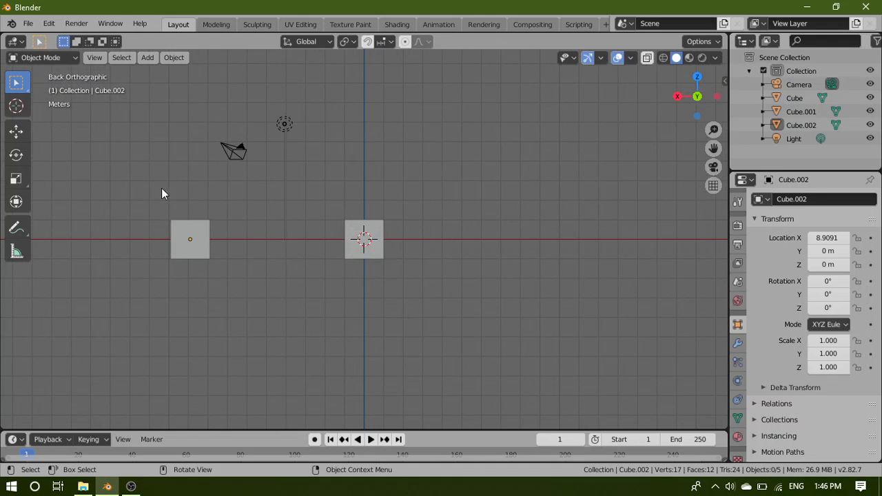
pyautogui.moveTo(140, 185); pyautogui.dragTo(479, 317)
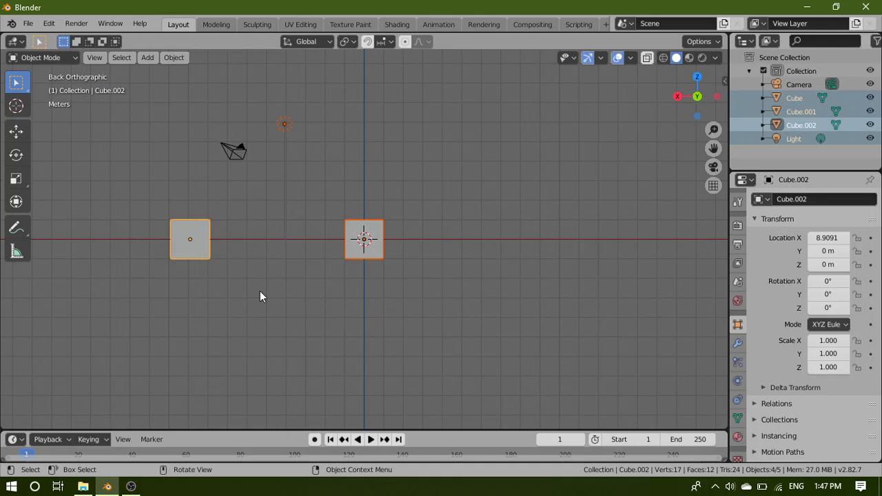
pyautogui.hotkey('shift', 'd')
pyautogui.rightClick(355, 292)
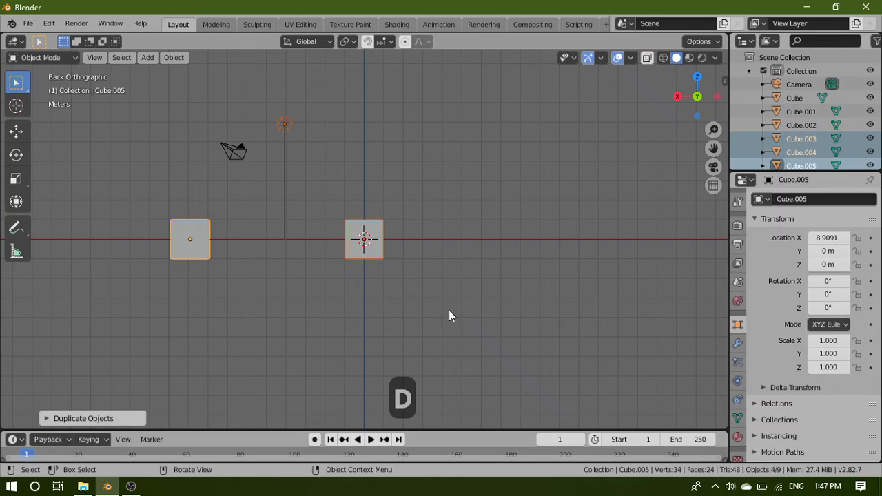
pyautogui.press('g')
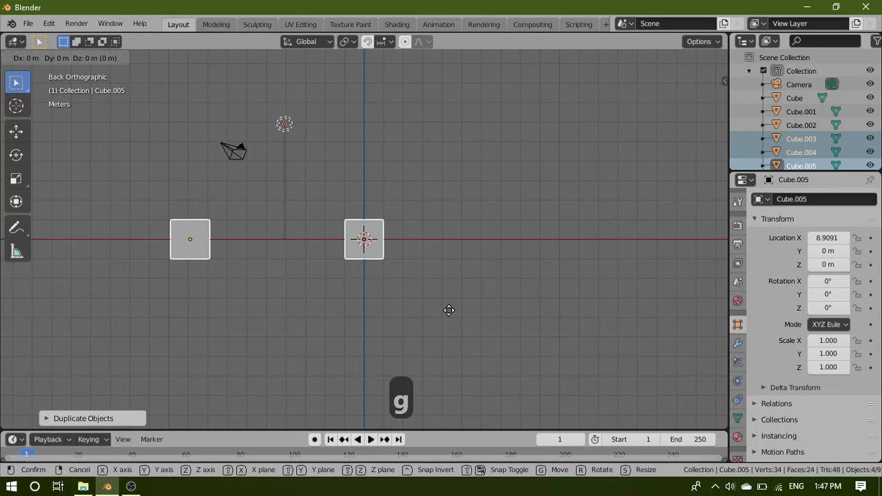
pyautogui.press('z')
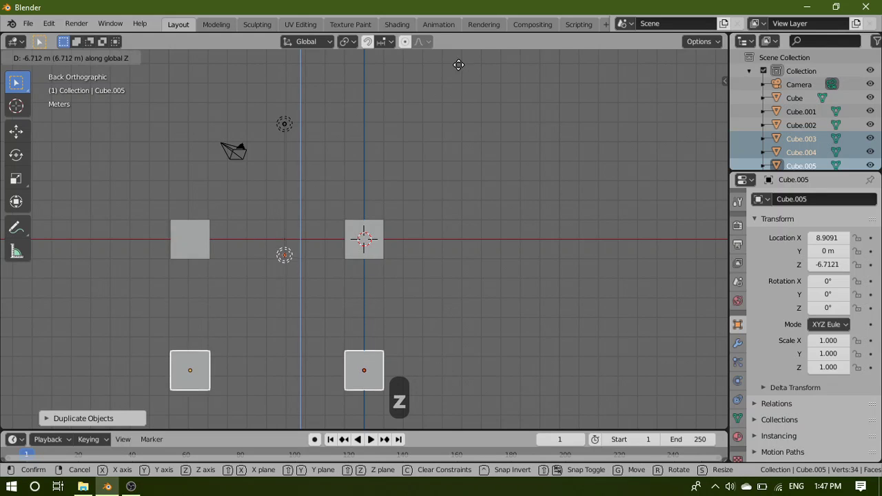
pyautogui.click(462, 112)
pyautogui.scroll(-4, 413, 284)
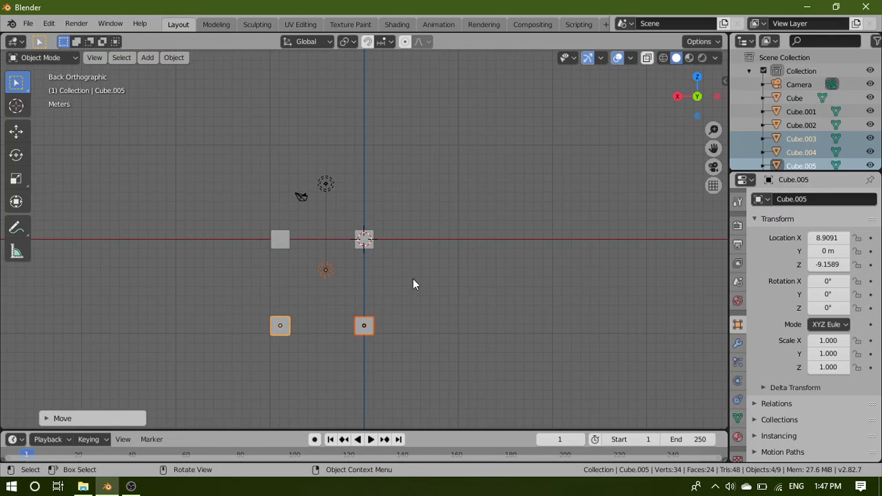
pyautogui.scroll(2, 402, 342)
pyautogui.scroll(-1, 412, 340)
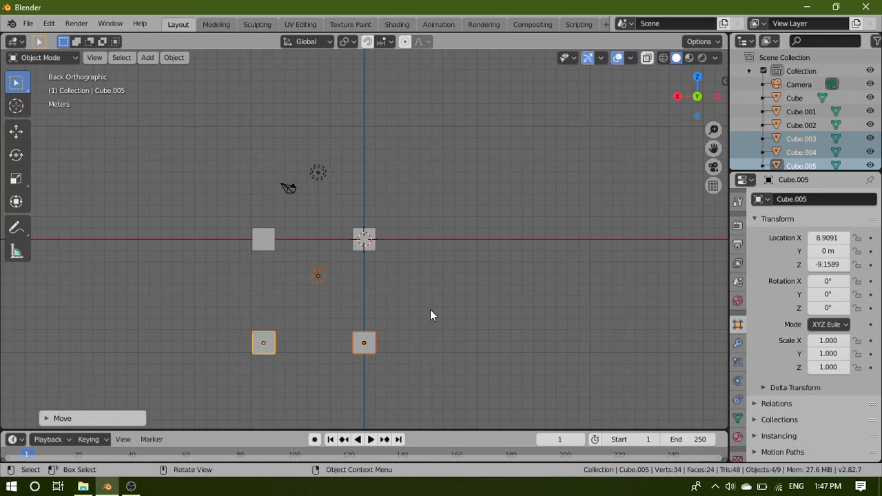
# Delete the duplicated light between the upper and lower rows of cubes
pyautogui.moveTo(215, 204); pyautogui.dragTo(479, 413)
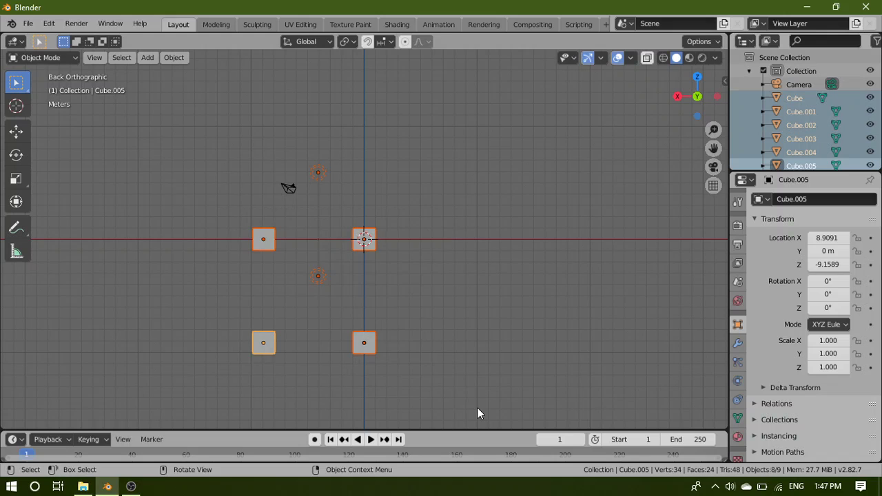
pyautogui.click(468, 274)
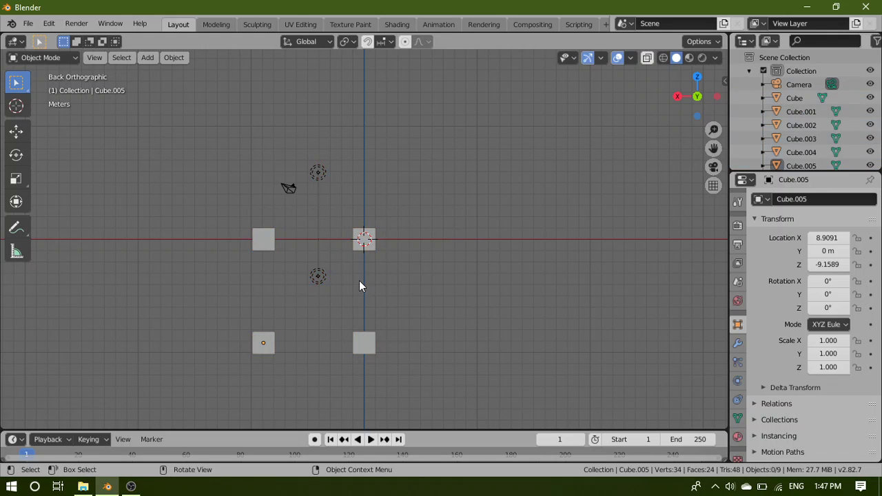
pyautogui.scroll(4, 349, 299)
pyautogui.click(269, 317)
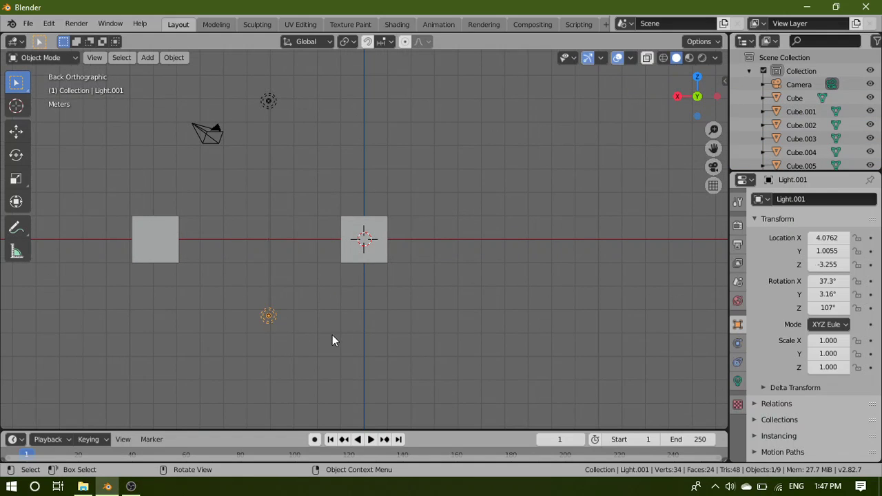
pyautogui.press('Delete')
pyautogui.scroll(-4, 367, 327)
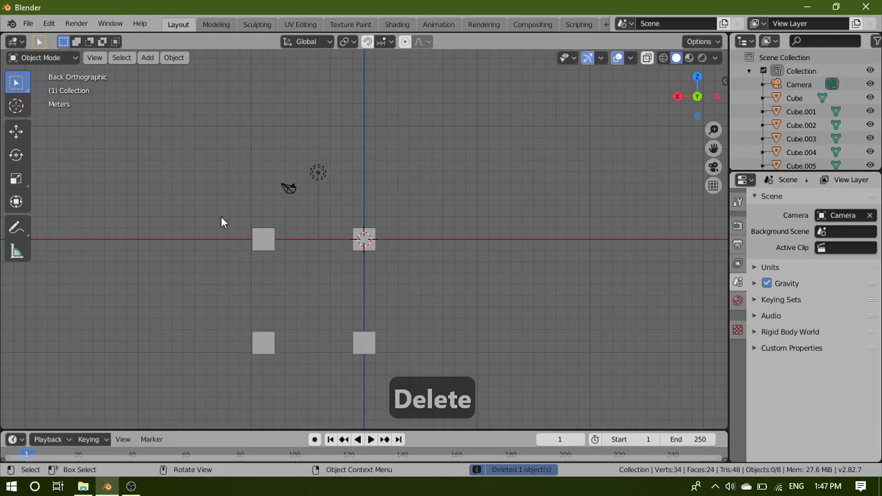
# Duplicate all the cubes and the light, move the copies about 18.7 m along the negative X axis and deselect them
pyautogui.moveTo(220, 216); pyautogui.dragTo(467, 398)
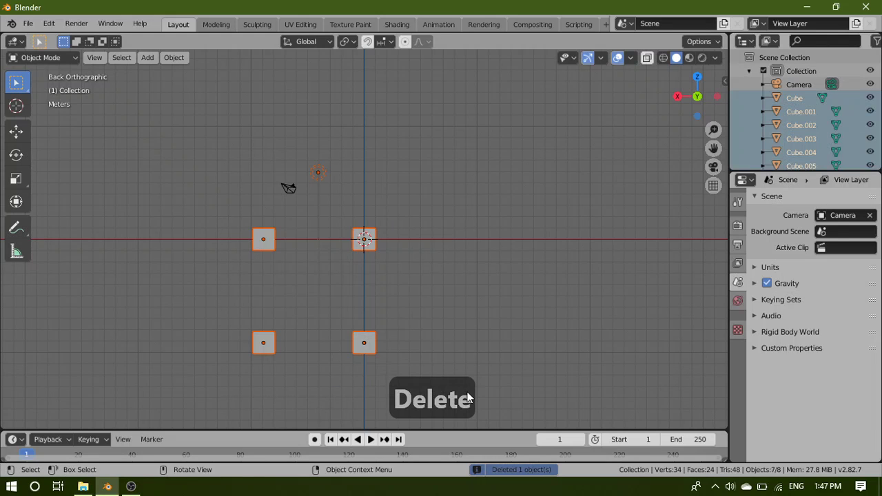
pyautogui.click(319, 173)
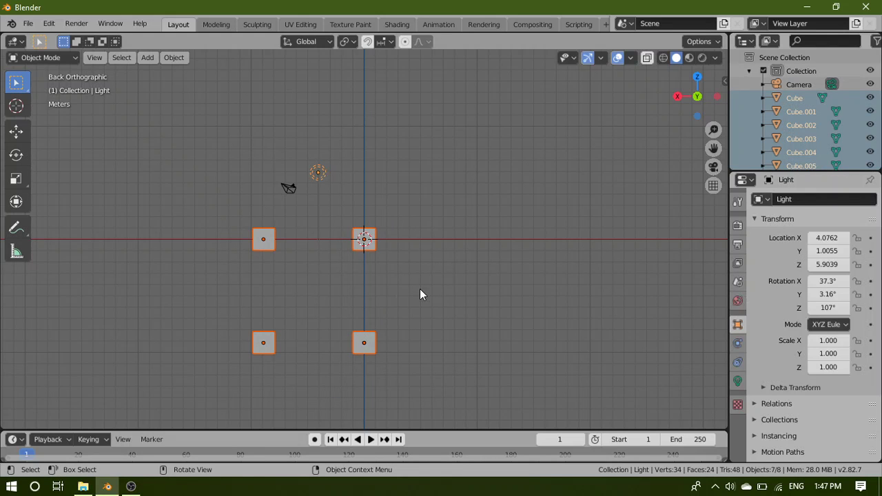
pyautogui.hotkey('shift', 'd')
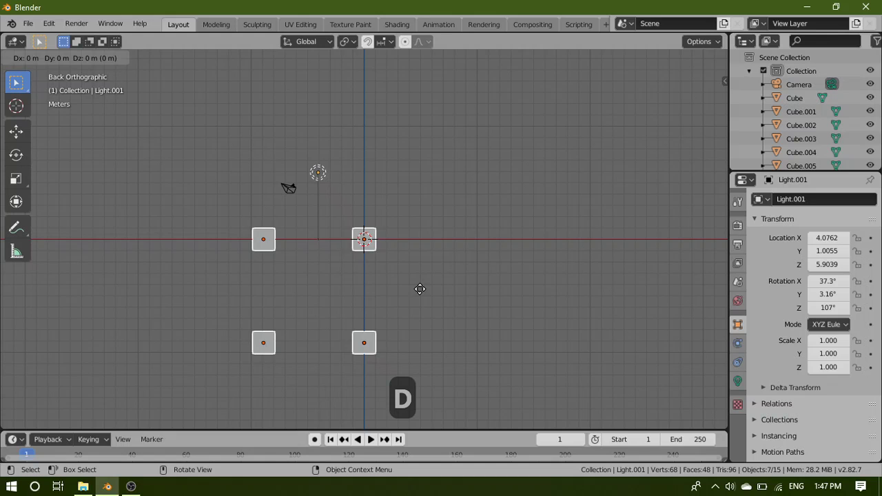
pyautogui.click(420, 289)
pyautogui.press('g')
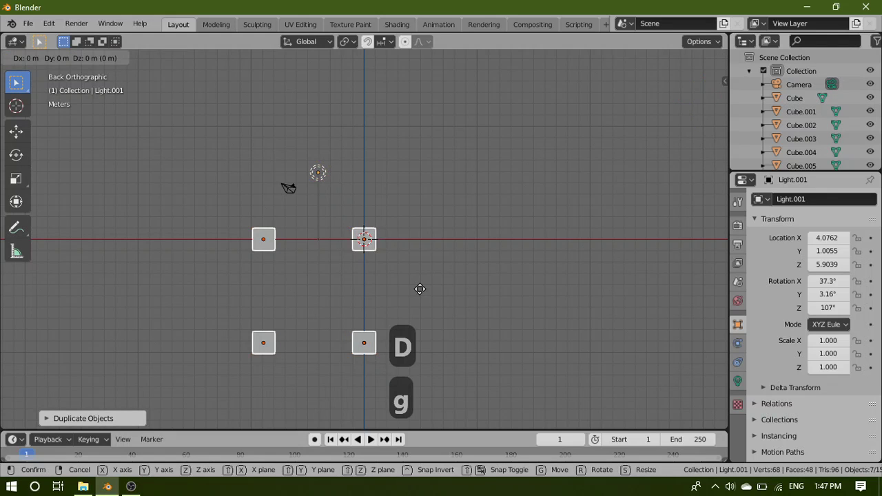
pyautogui.press('x')
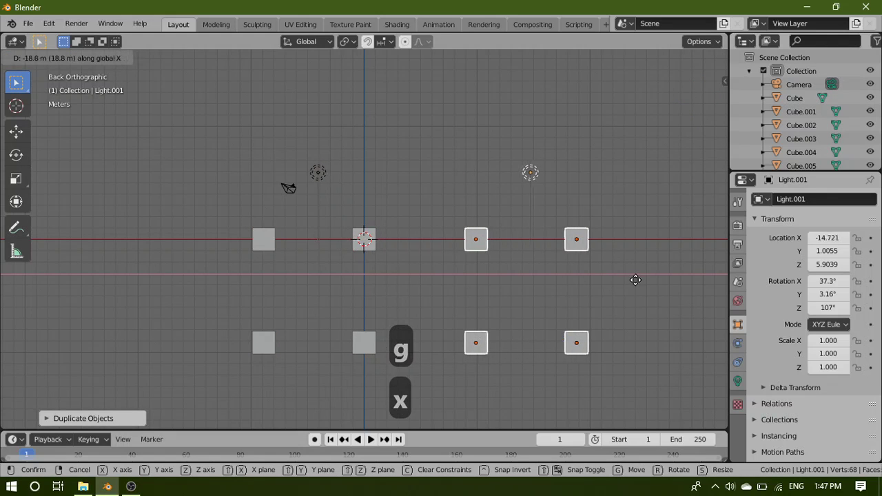
pyautogui.click(631, 280)
pyautogui.scroll(-3, 440, 309)
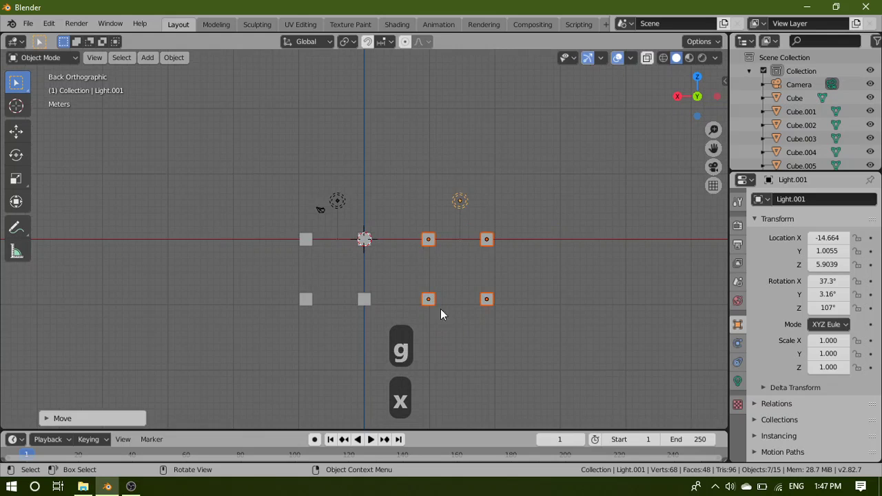
pyautogui.click(405, 291)
# Select the upper-row cube on the positive X side, switch to the Modeling workspace and narrow the tool list
pyautogui.scroll(3, 388, 347)
pyautogui.moveTo(439, 315); pyautogui.dragTo(271, 314, button='middle')
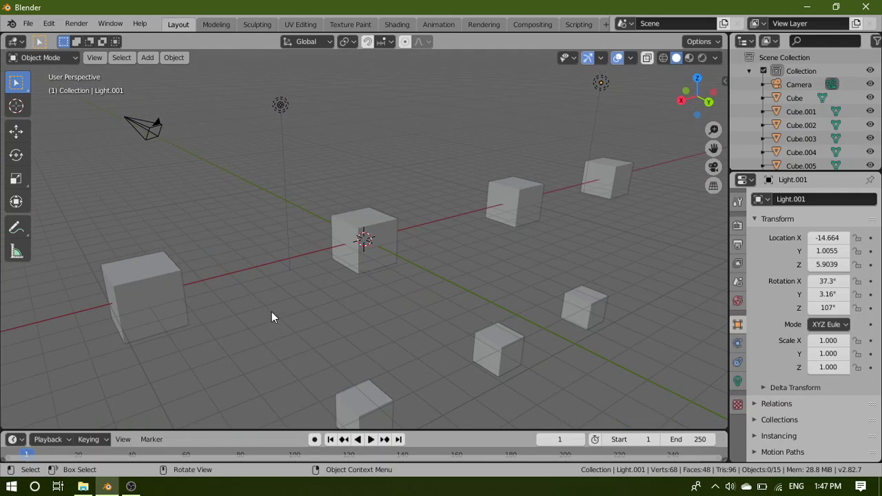
pyautogui.click(142, 284)
pyautogui.press('KP_Decimal')
pyautogui.moveTo(415, 281); pyautogui.dragTo(335, 197, button='middle')
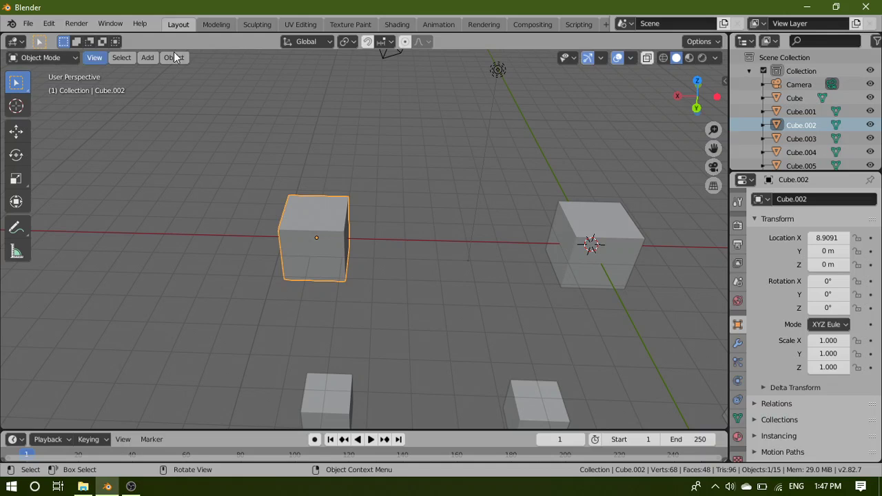
pyautogui.click(215, 25)
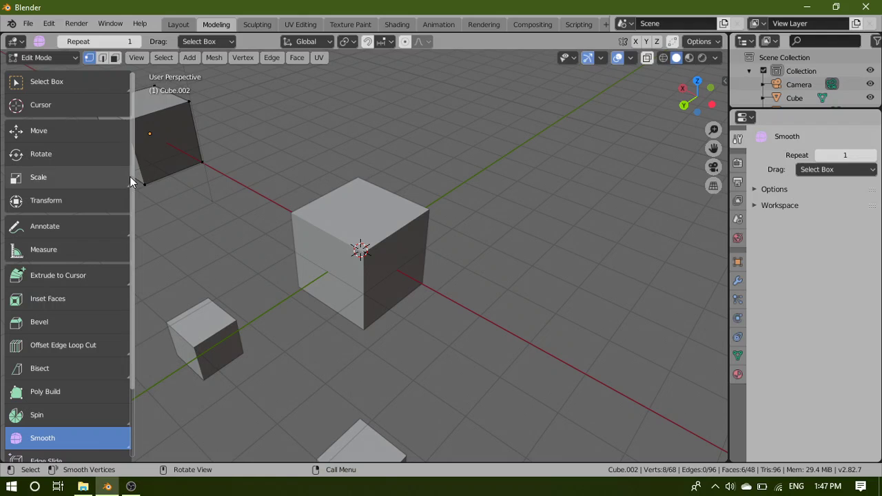
pyautogui.moveTo(126, 176)
pyautogui.mouseDown()
pyautogui.moveTo(35, 167)
pyautogui.moveTo(144, 177)
pyautogui.moveTo(113, 178)
pyautogui.mouseUp()
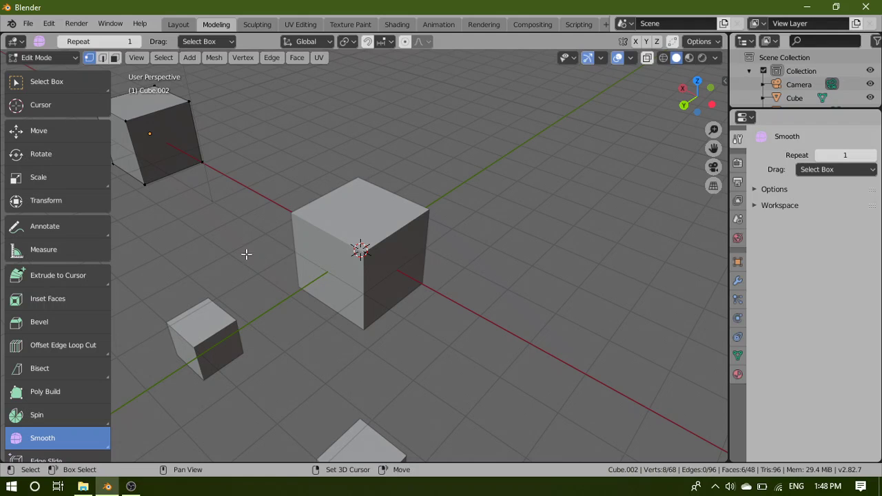
# Select the upper rear right corner vertex of the edited cube in vertex select mode
pyautogui.keyDown('shift'); pyautogui.moveTo(246, 255); pyautogui.dragTo(368, 235, button='middle'); pyautogui.keyUp('shift')
pyautogui.moveTo(266, 223); pyautogui.dragTo(227, 241, button='middle')
pyautogui.keyDown('shift'); pyautogui.moveTo(203, 274); pyautogui.dragTo(449, 237, button='middle'); pyautogui.keyUp('shift')
pyautogui.scroll(2, 421, 207)
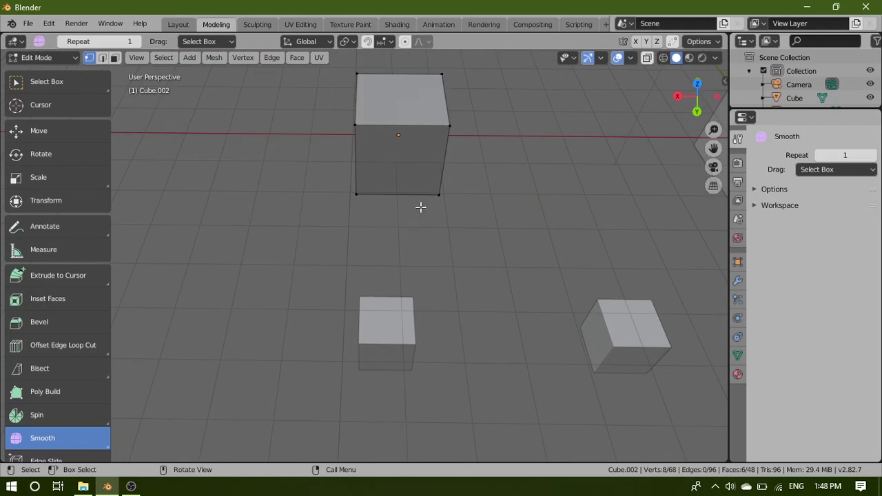
pyautogui.moveTo(413, 314); pyautogui.dragTo(462, 316, button='middle')
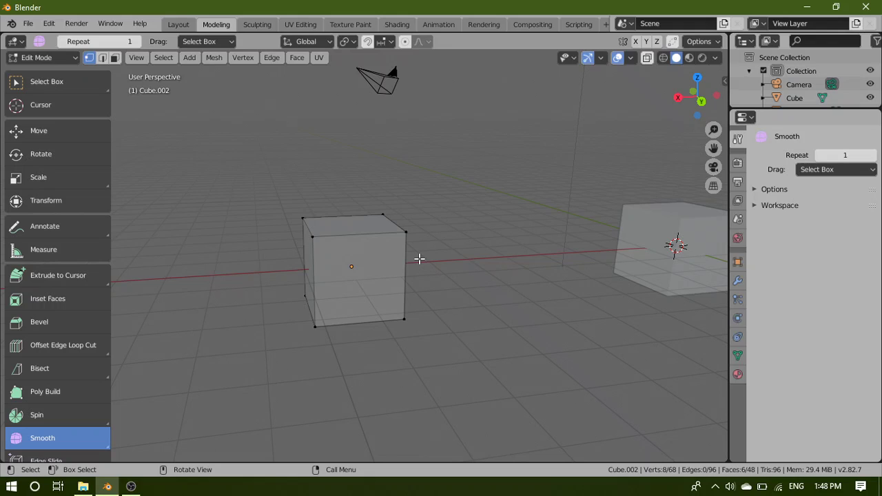
pyautogui.press('1')
pyautogui.scroll(3, 455, 265)
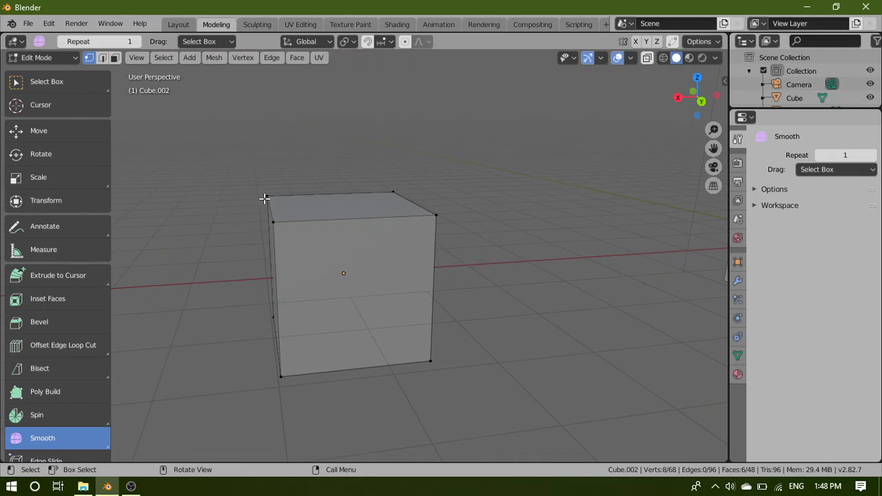
pyautogui.click(274, 223)
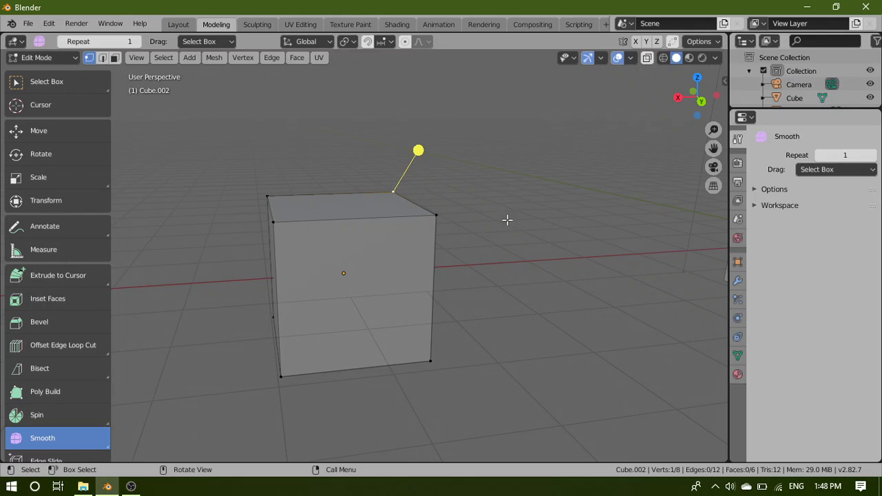
# Try moving the selected vertex freely and along the Z axis
pyautogui.press('g')
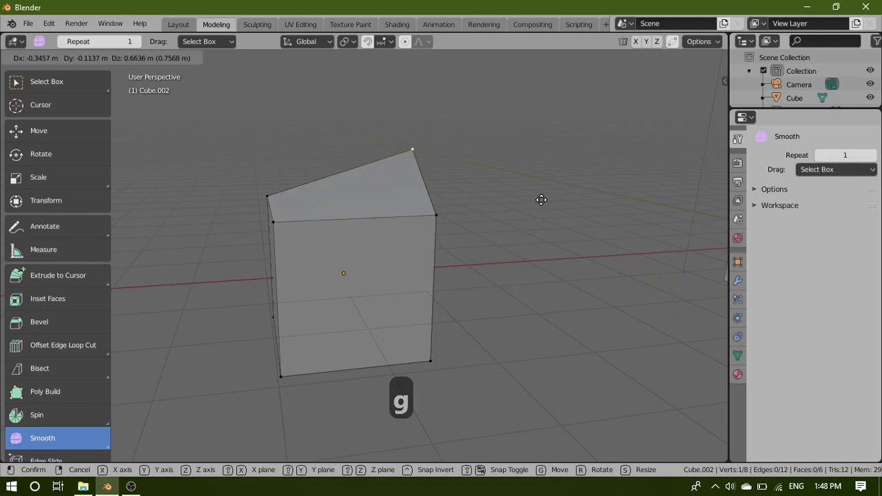
pyautogui.click(540, 233)
pyautogui.press('g')
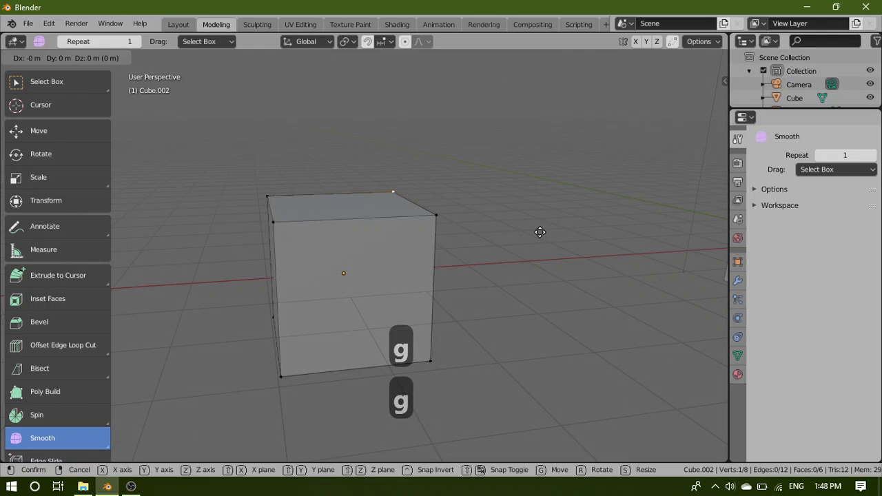
pyautogui.press('z')
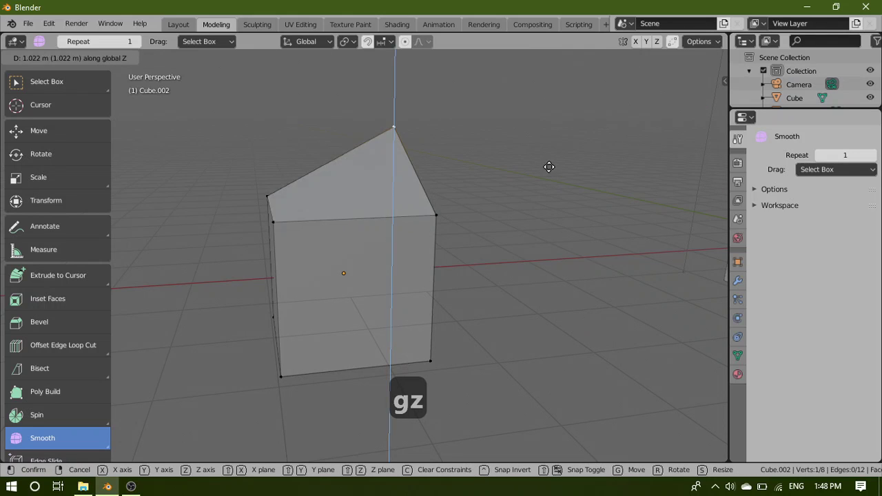
pyautogui.click(571, 213)
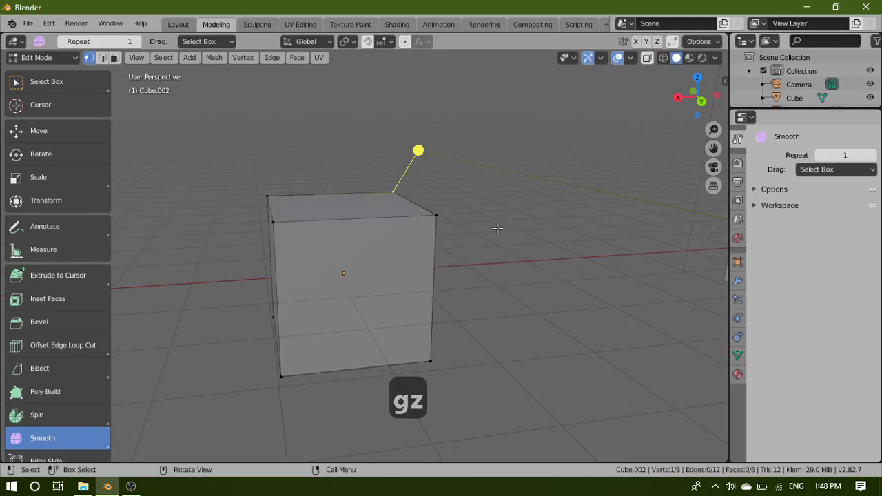
# Switch to edge select mode, pick individual edges and try scaling the cube's front right vertical edge
pyautogui.press('2')
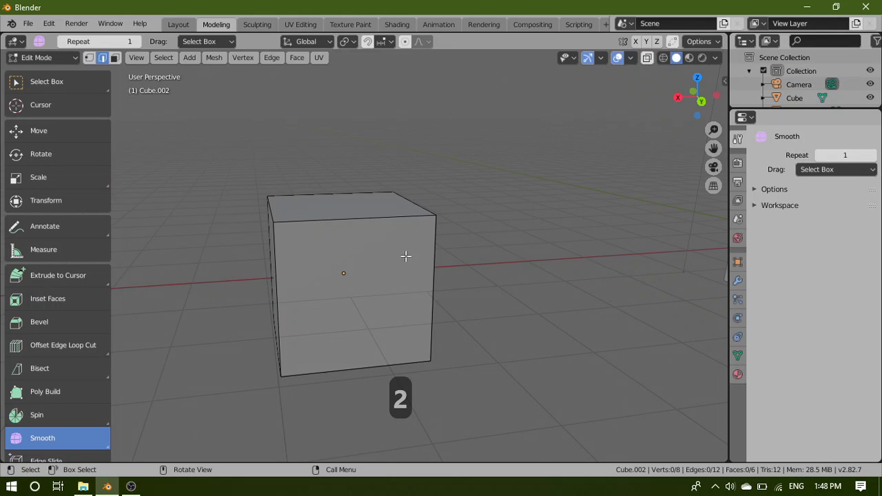
pyautogui.click(375, 217)
pyautogui.click(277, 266)
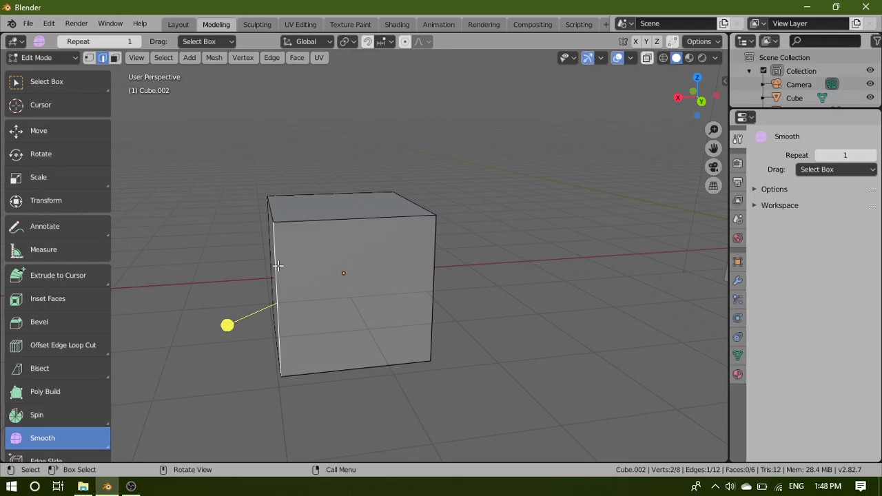
pyautogui.click(433, 275)
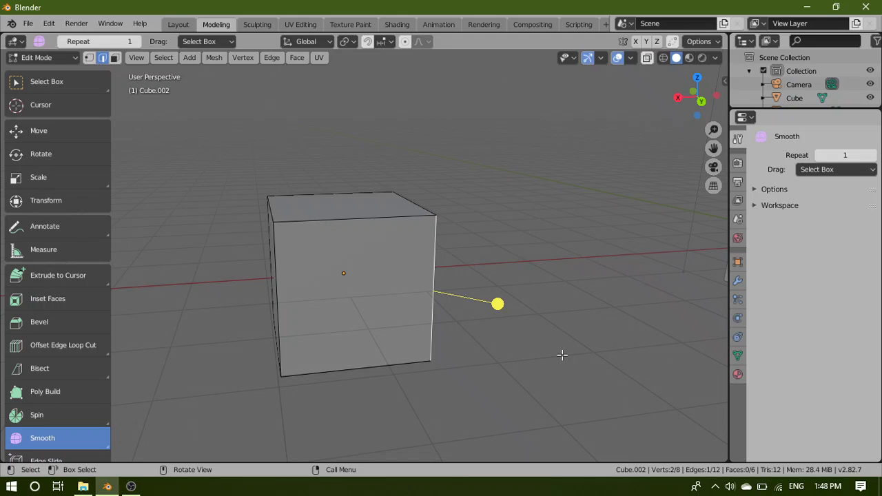
pyautogui.press('s')
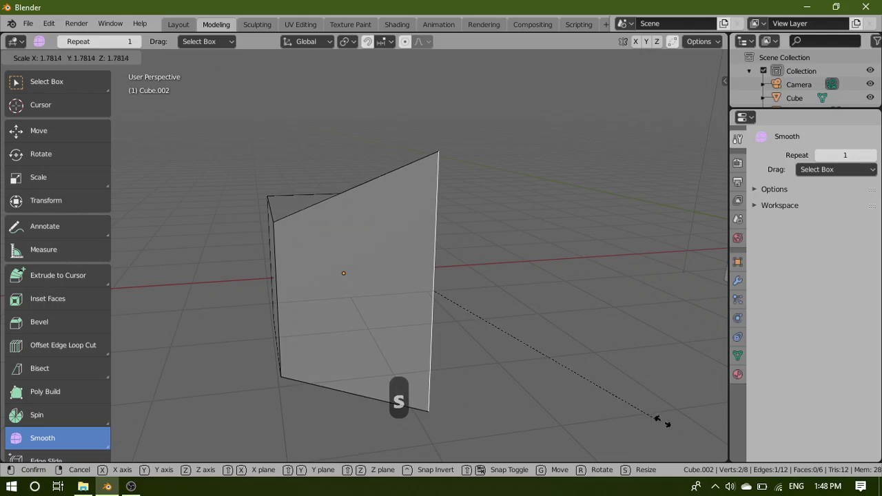
pyautogui.rightClick(680, 350)
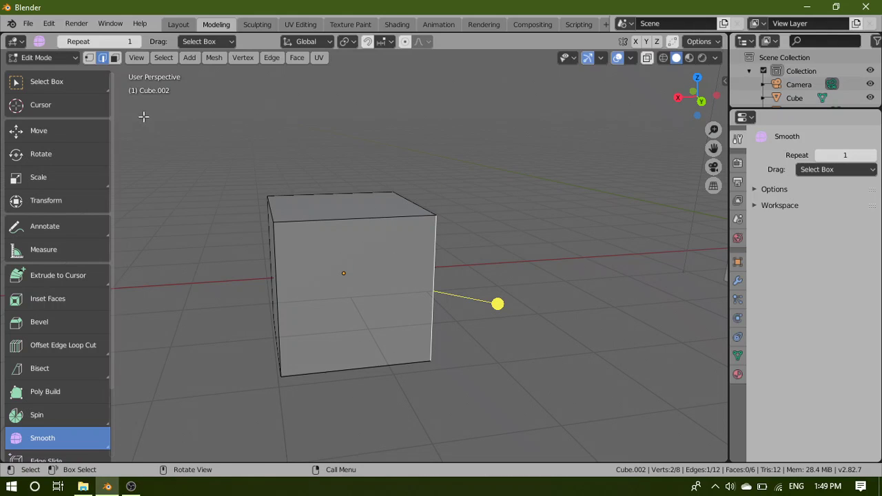
# Switch the cube's editing to face select mode
pyautogui.press('3')
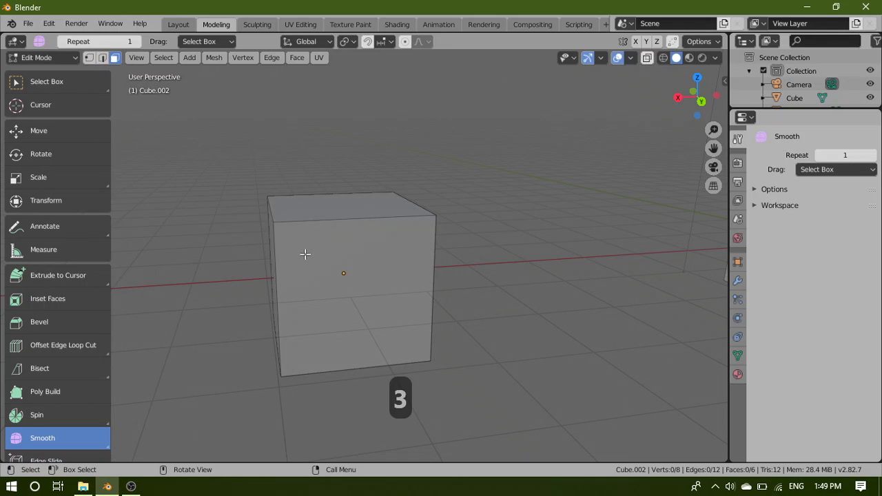
# Pick individual side faces of the cube one after another, ending with only its top face selected
pyautogui.click(373, 321)
pyautogui.moveTo(529, 300); pyautogui.dragTo(478, 171, button='middle')
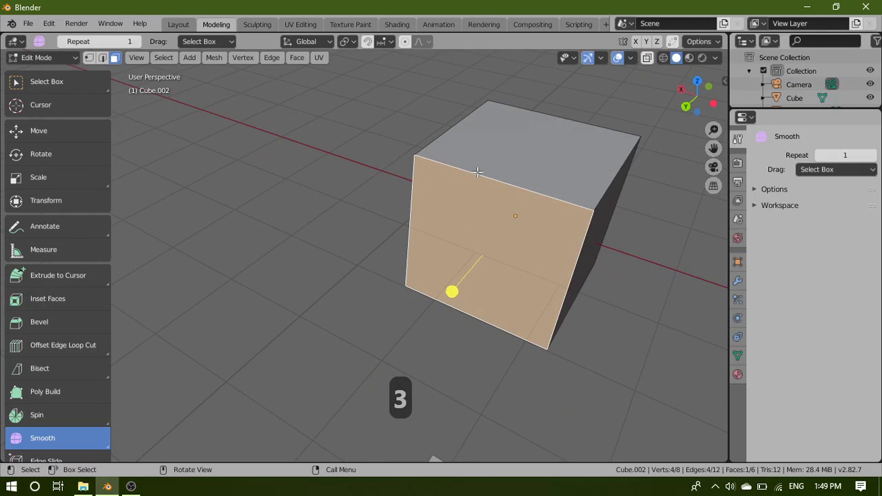
pyautogui.click(530, 183)
pyautogui.moveTo(558, 249); pyautogui.dragTo(367, 158, button='middle')
pyautogui.click(383, 154)
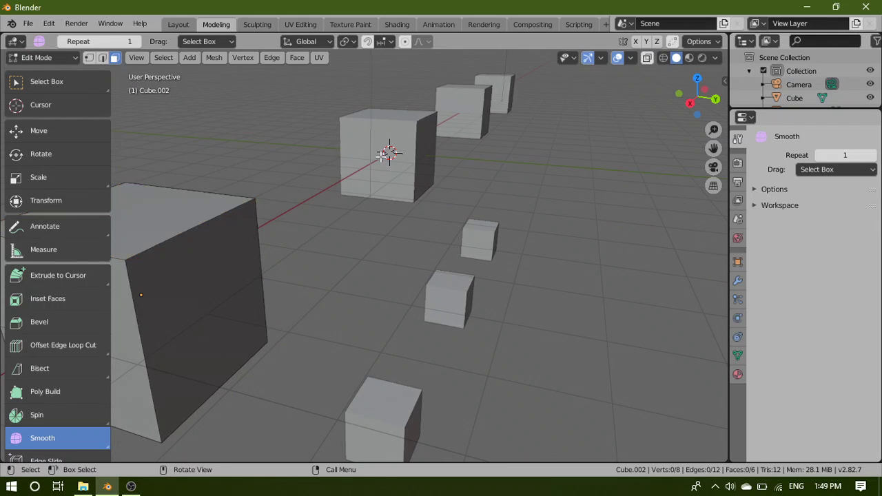
pyautogui.click(158, 216)
pyautogui.click(207, 240)
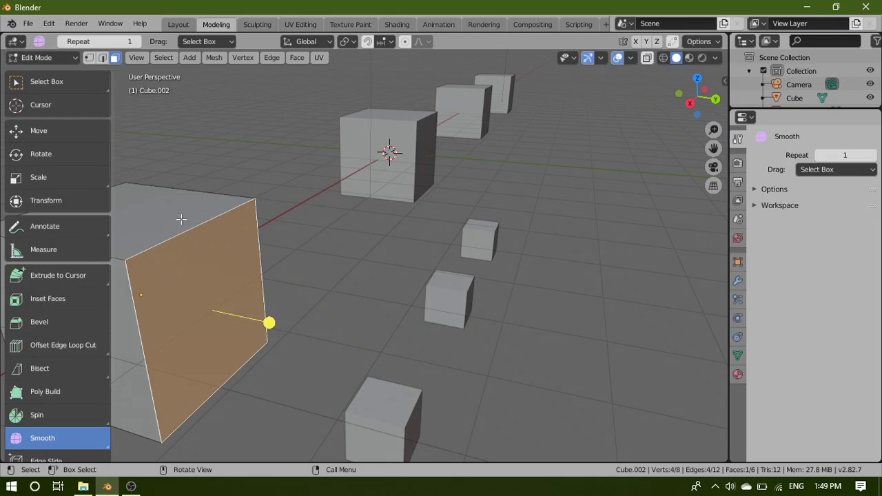
pyautogui.click(181, 217)
pyautogui.moveTo(182, 216); pyautogui.dragTo(451, 276, button='middle')
pyautogui.moveTo(250, 265); pyautogui.dragTo(408, 262, button='middle')
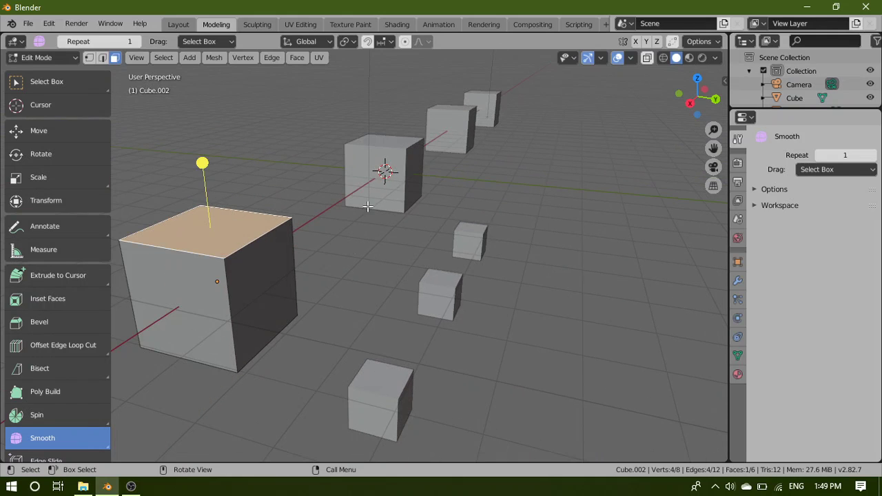
pyautogui.scroll(-3, 810, 87)
pyautogui.scroll(-1, 811, 88)
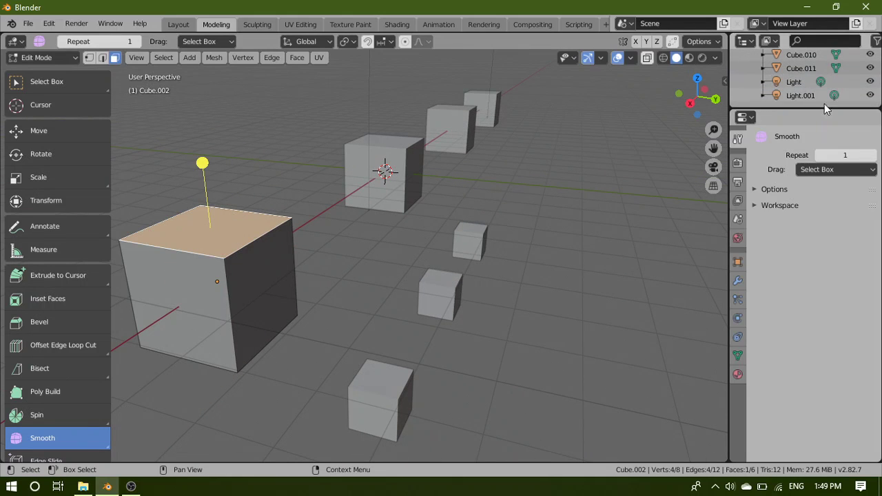
pyautogui.scroll(-1, 804, 92)
pyautogui.scroll(5, 803, 91)
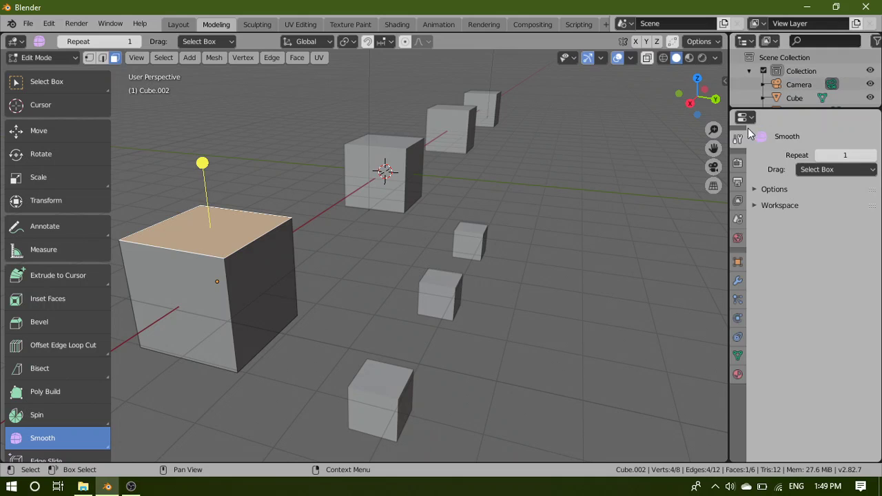
# Try moving and scaling the cube's selected top face
pyautogui.moveTo(358, 303); pyautogui.dragTo(351, 326, button='middle')
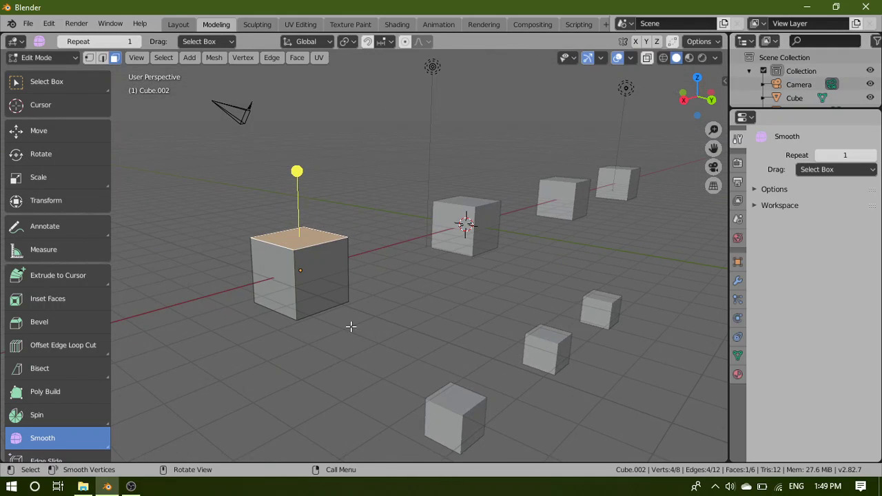
pyautogui.moveTo(269, 347); pyautogui.dragTo(296, 357, button='middle')
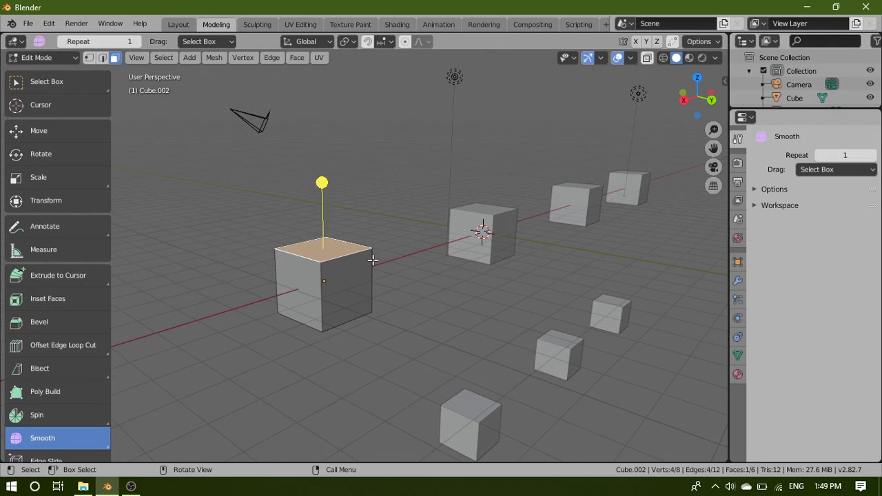
pyautogui.press('g')
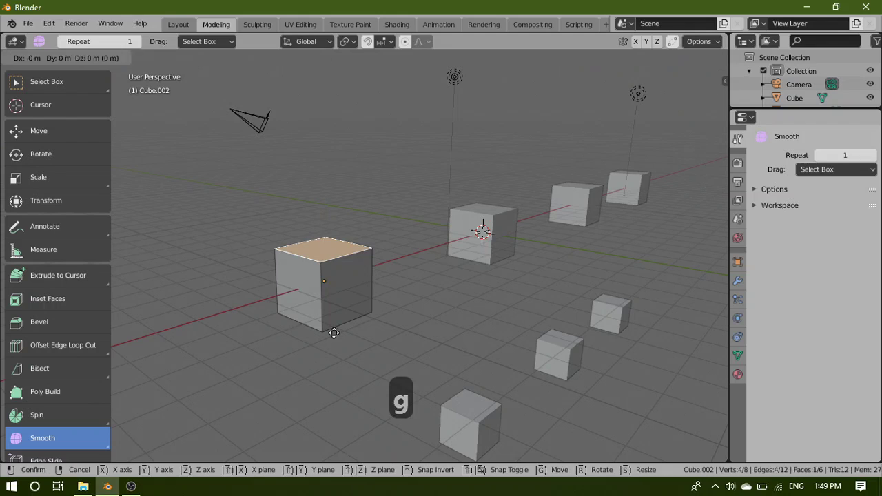
pyautogui.rightClick(394, 238)
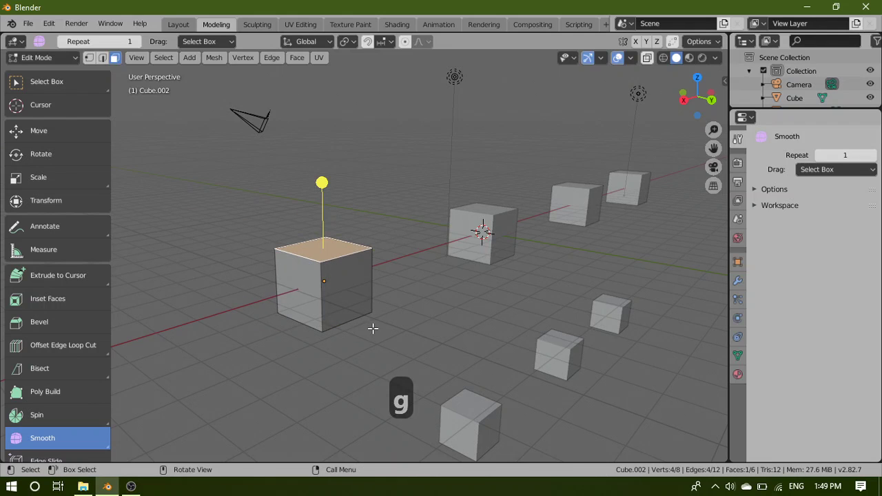
pyautogui.press('s')
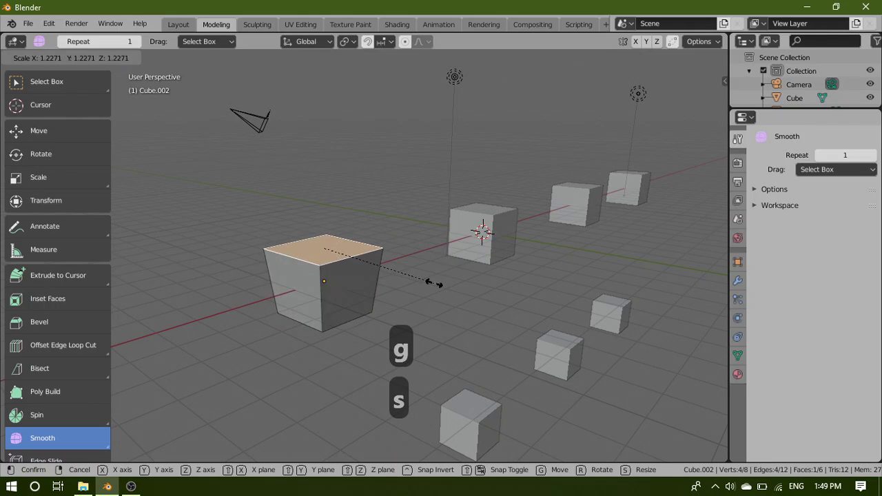
pyautogui.rightClick(434, 283)
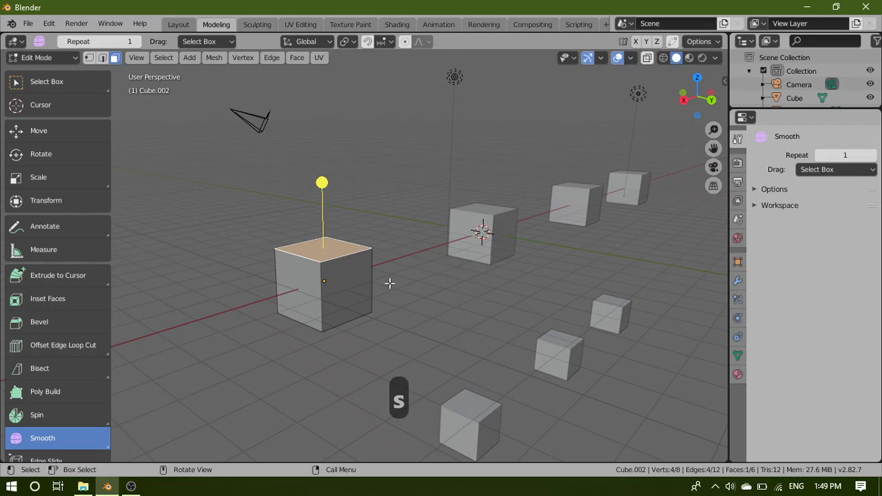
# Select the cube's entire mesh and try rotating it freely
pyautogui.press('a')
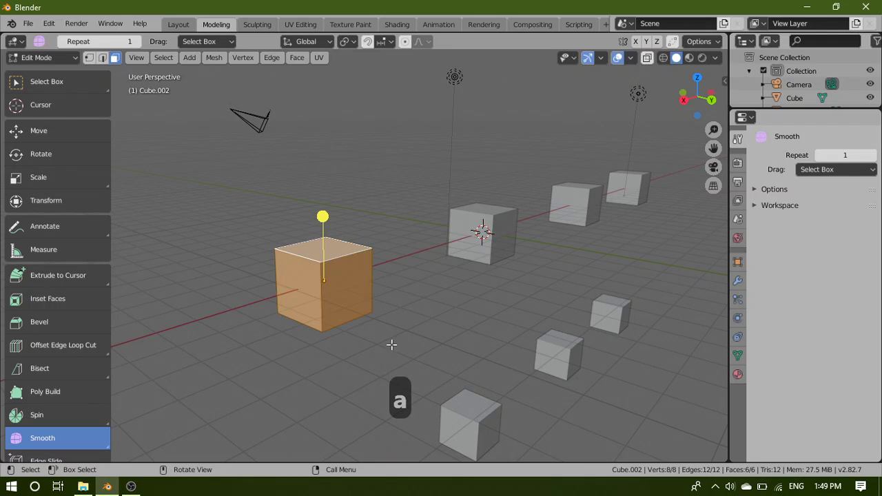
pyautogui.moveTo(391, 345)
pyautogui.mouseDown(button='middle')
pyautogui.moveTo(373, 321)
pyautogui.moveTo(351, 341)
pyautogui.moveTo(377, 338)
pyautogui.mouseUp(button='middle')
pyautogui.press('r')
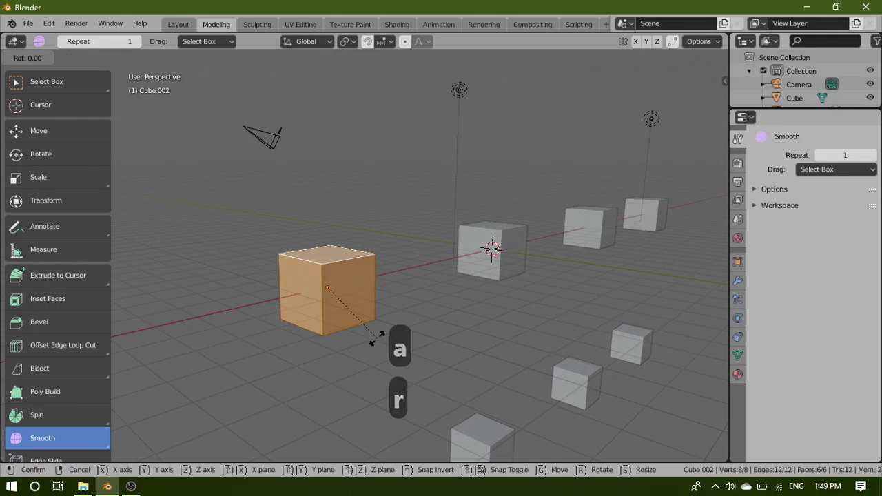
pyautogui.rightClick(427, 180)
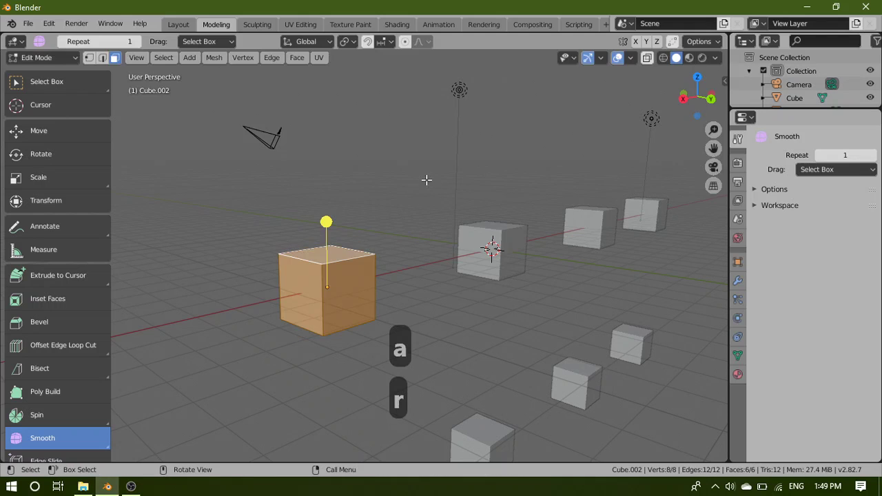
# Try rotating the fully selected cube mesh about the global Z axis and about the X axis
pyautogui.press('r')
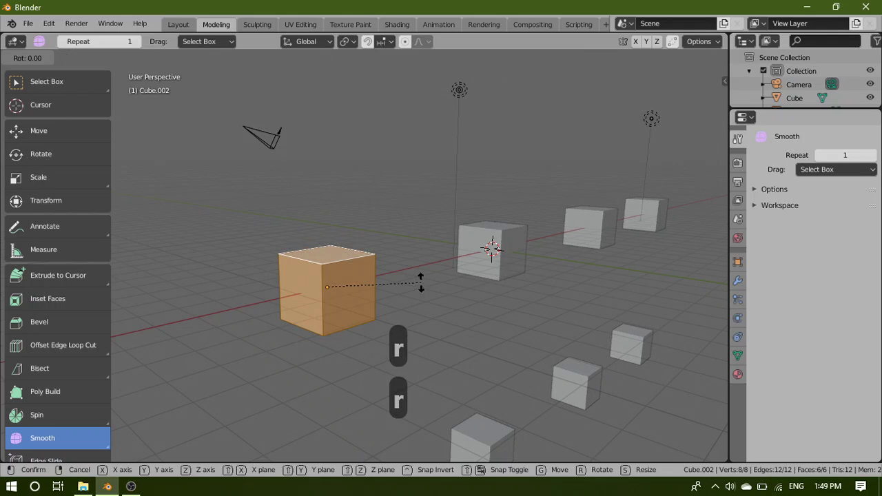
pyautogui.press('z')
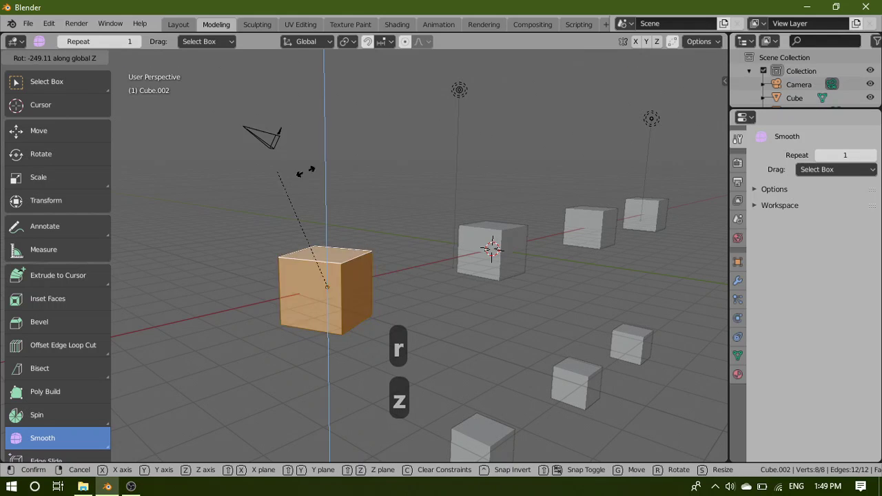
pyautogui.rightClick(391, 255)
pyautogui.press('r')
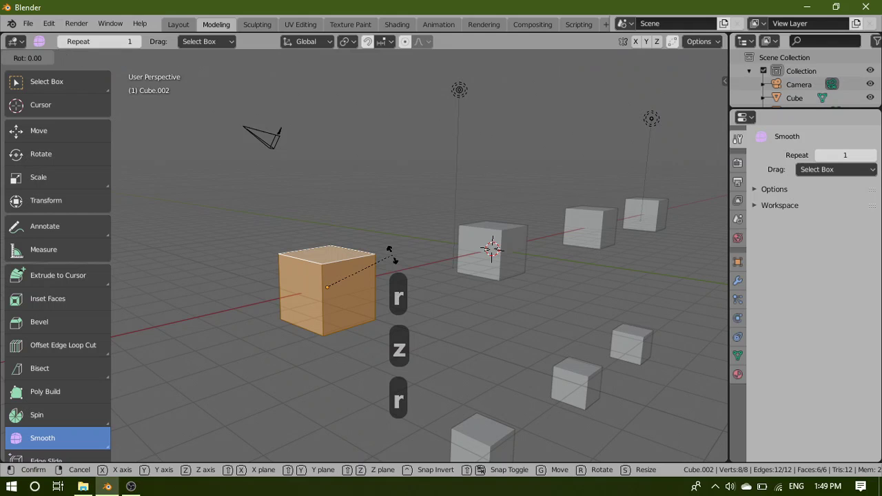
pyautogui.press('x')
pyautogui.rightClick(379, 189)
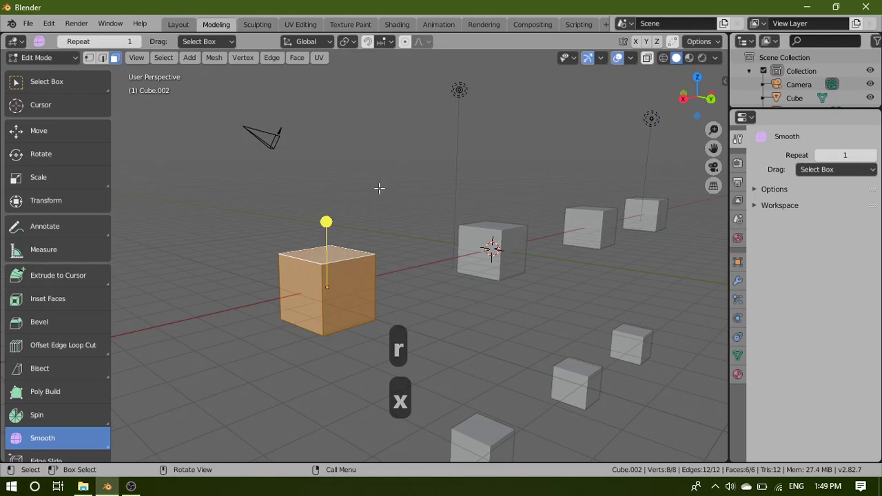
# Rotate the whole cube mesh freely in the view so that it sits tilted on a corner, and clear the selection
pyautogui.moveTo(592, 297); pyautogui.dragTo(389, 295, button='middle')
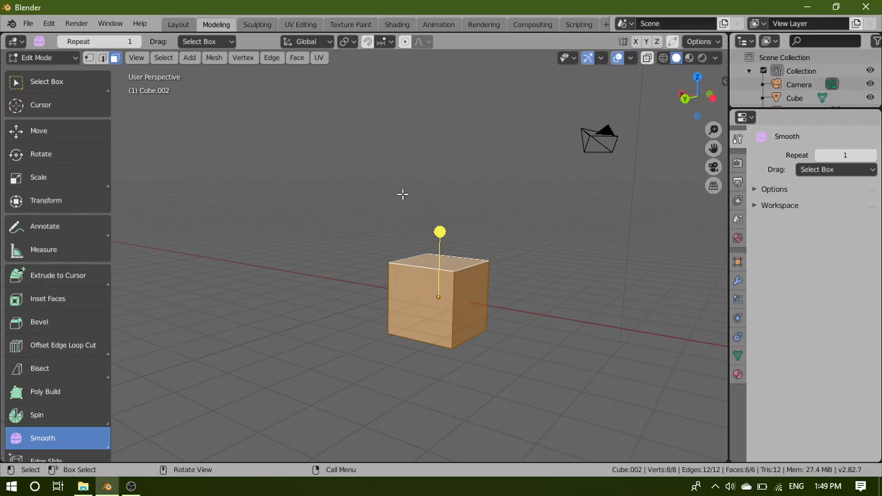
pyautogui.moveTo(635, 285); pyautogui.dragTo(473, 310, button='middle')
pyautogui.press('r')
pyautogui.rightClick(592, 356)
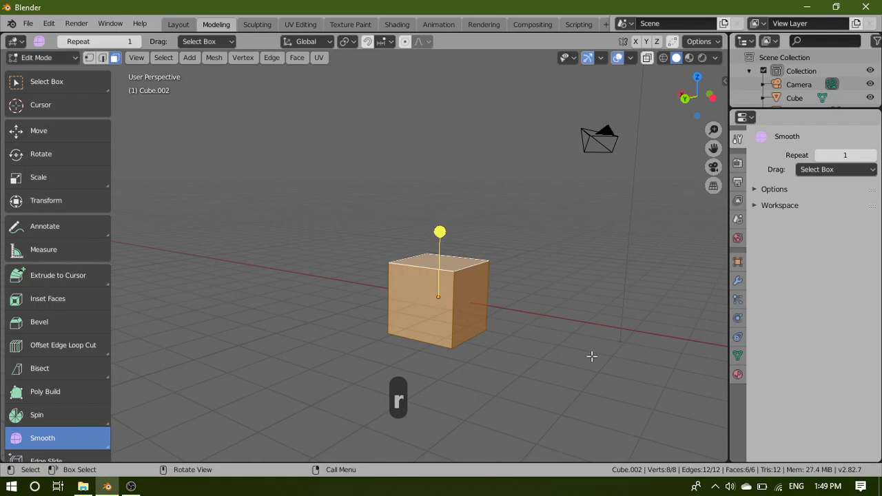
pyautogui.press('r')
pyautogui.click(577, 256)
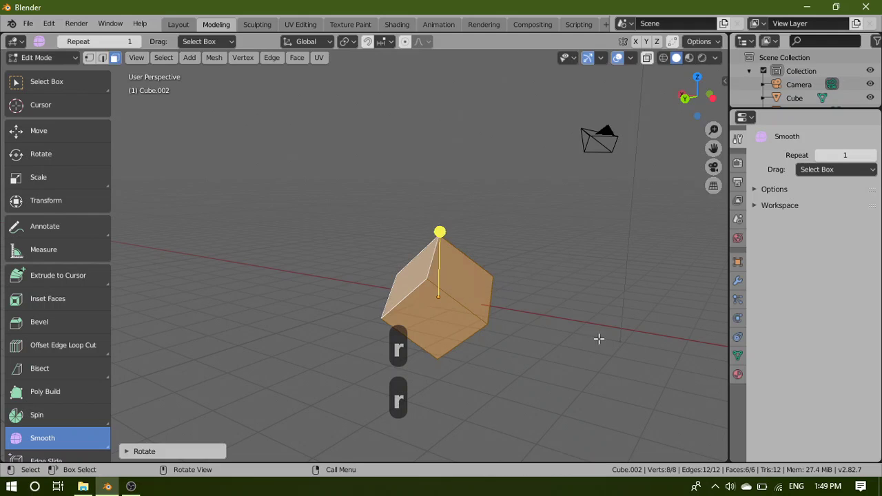
pyautogui.moveTo(599, 338); pyautogui.dragTo(505, 337, button='middle')
pyautogui.click(505, 337)
pyautogui.moveTo(411, 345); pyautogui.dragTo(492, 331, button='middle')
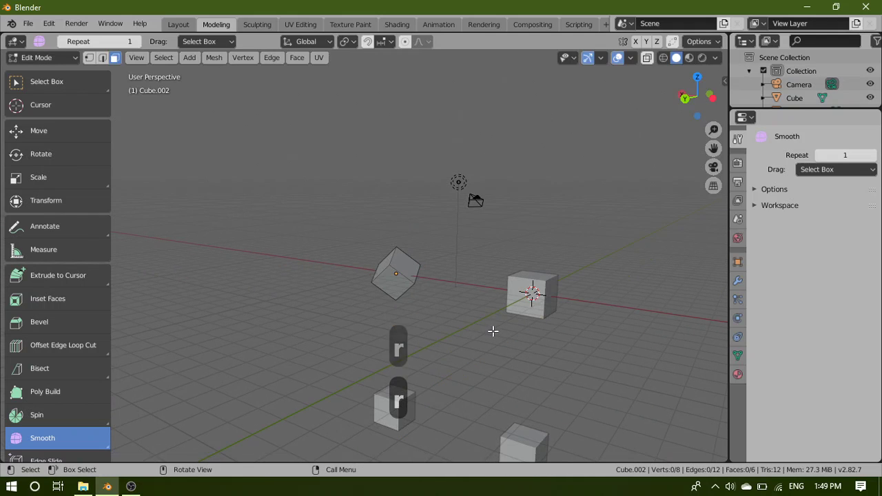
# Leave editing of the tilted cube and open the separate cube Cube.005 in Edit Mode
pyautogui.press('Tab')
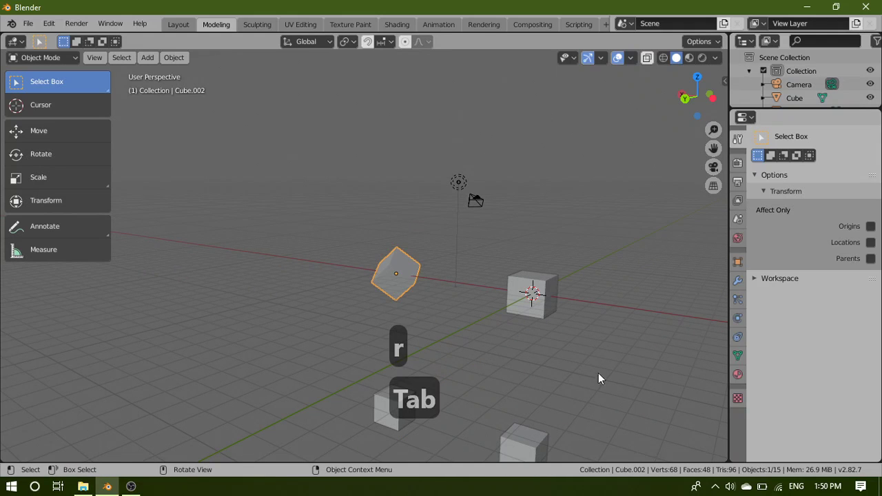
pyautogui.moveTo(598, 373); pyautogui.dragTo(566, 314, button='middle')
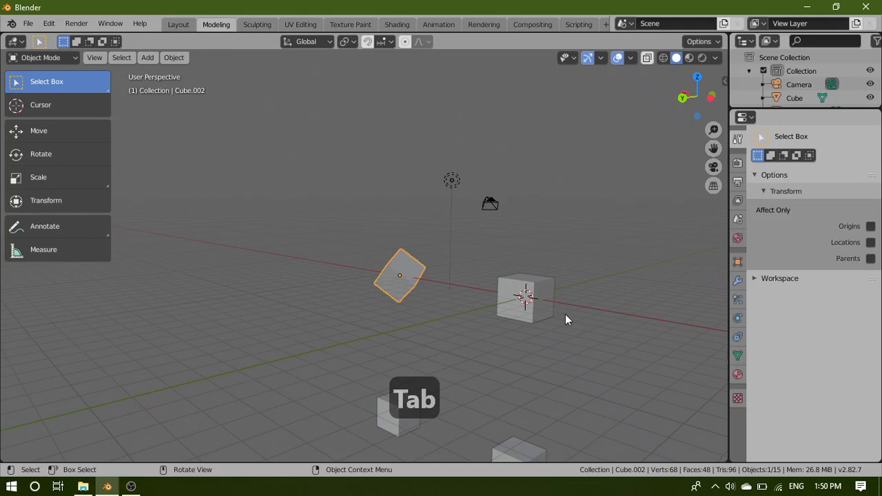
pyautogui.click(522, 288)
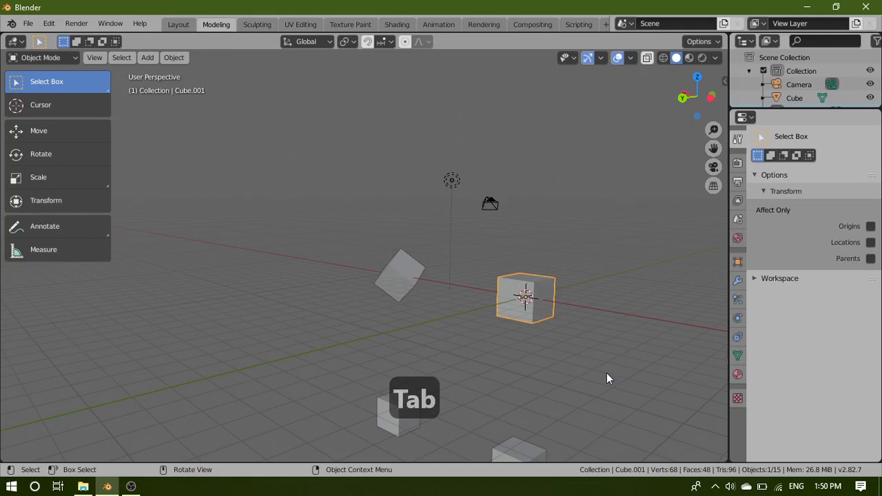
pyautogui.click(406, 417)
pyautogui.moveTo(519, 400); pyautogui.dragTo(427, 277, button='middle')
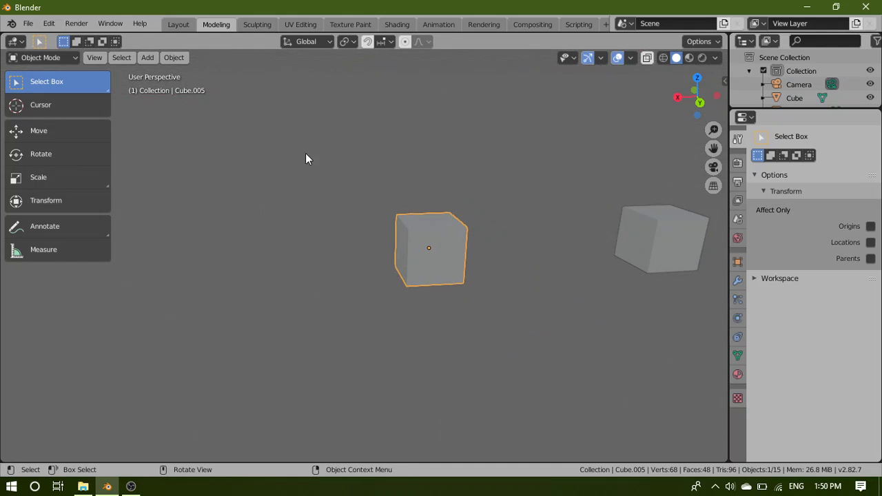
pyautogui.press('Tab')
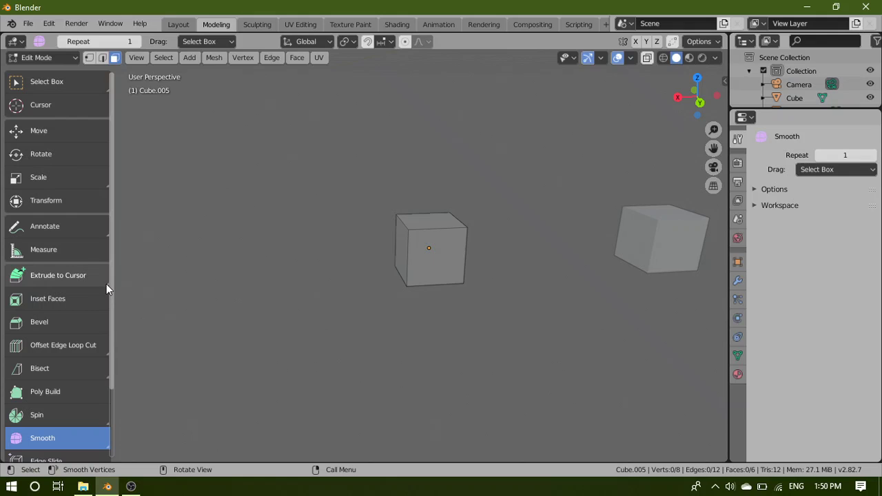
# Activate the Extrude Region tool for the edited cube in face select mode
pyautogui.click(55, 275)
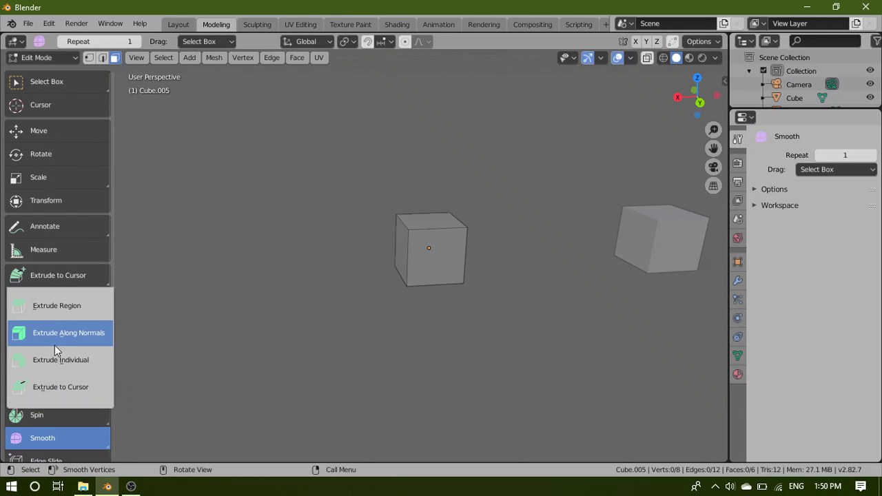
pyautogui.click(82, 313)
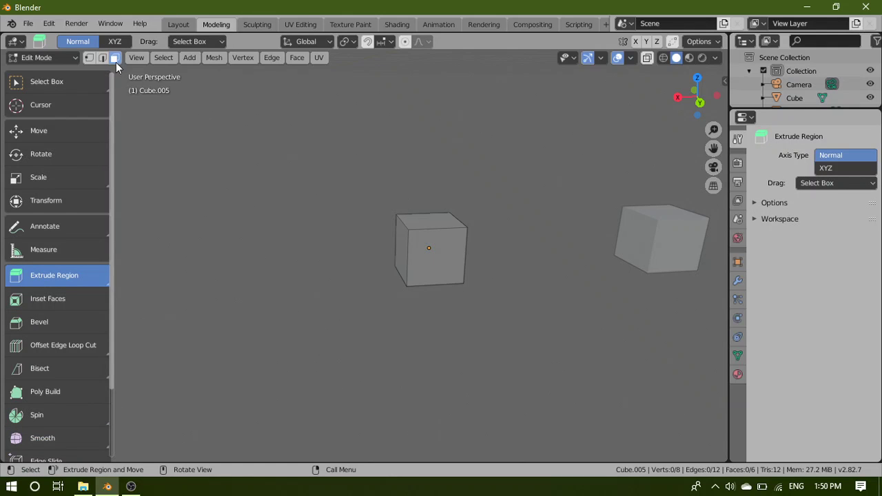
pyautogui.press('2')
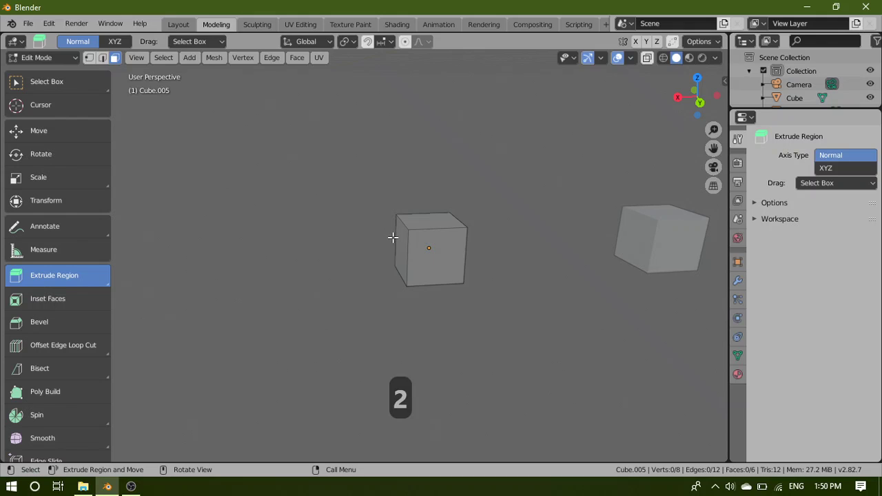
pyautogui.press('3')
# Select the face on the cube's +X side, try extruding it outward, and undo that extrusion
pyautogui.scroll(2, 489, 262)
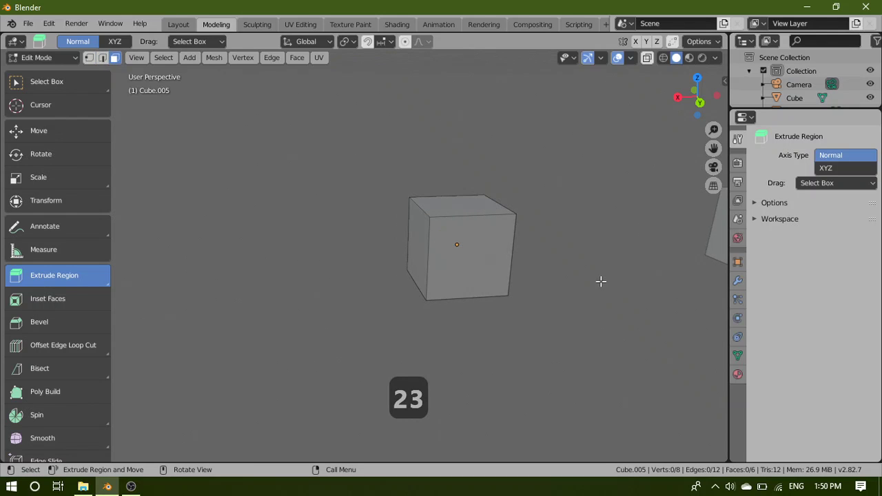
pyautogui.moveTo(601, 281); pyautogui.dragTo(492, 251, button='middle')
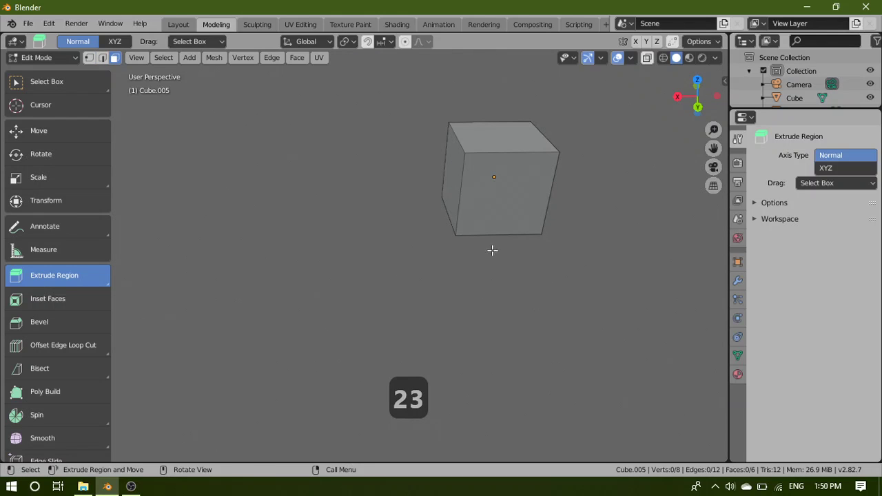
pyautogui.click(451, 178)
pyautogui.moveTo(406, 177); pyautogui.dragTo(298, 188)
pyautogui.hotkey('ctrl', 'z')
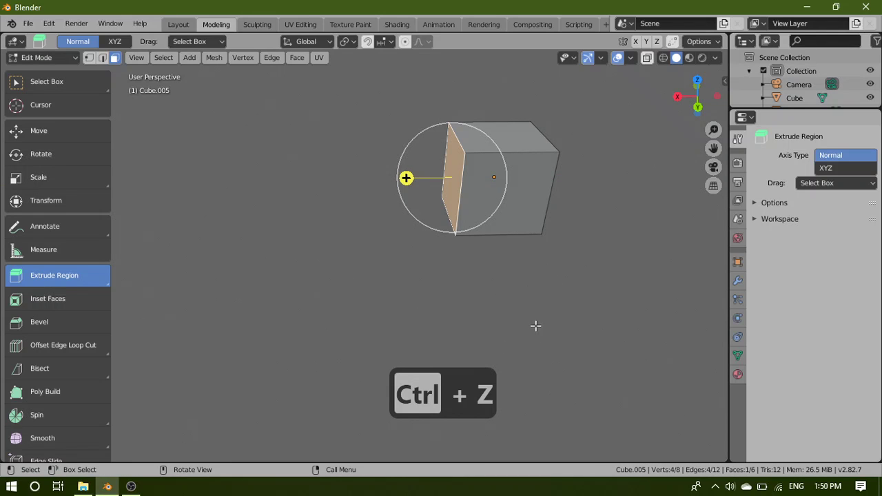
# Try extruding the cube's +X face outward, and extrude the adjacent +Y side face outward by about 2.5 m
pyautogui.press('e')
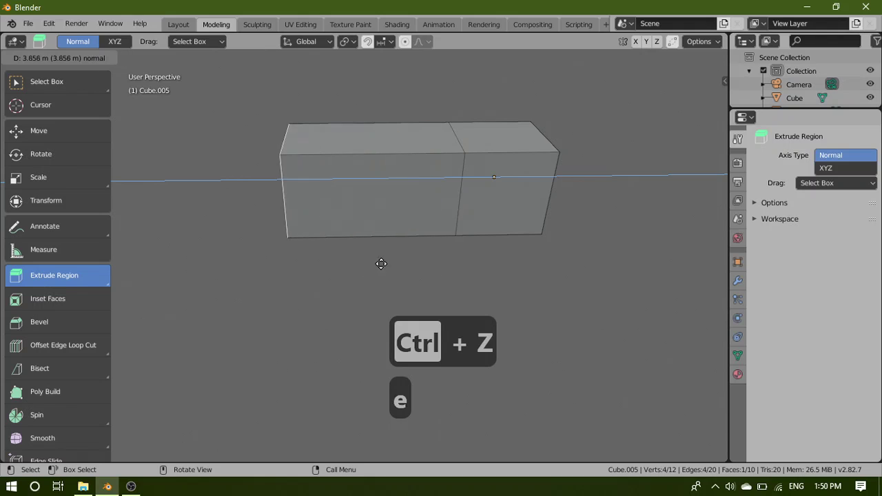
pyautogui.click(470, 270)
pyautogui.moveTo(469, 271); pyautogui.dragTo(539, 256, button='middle')
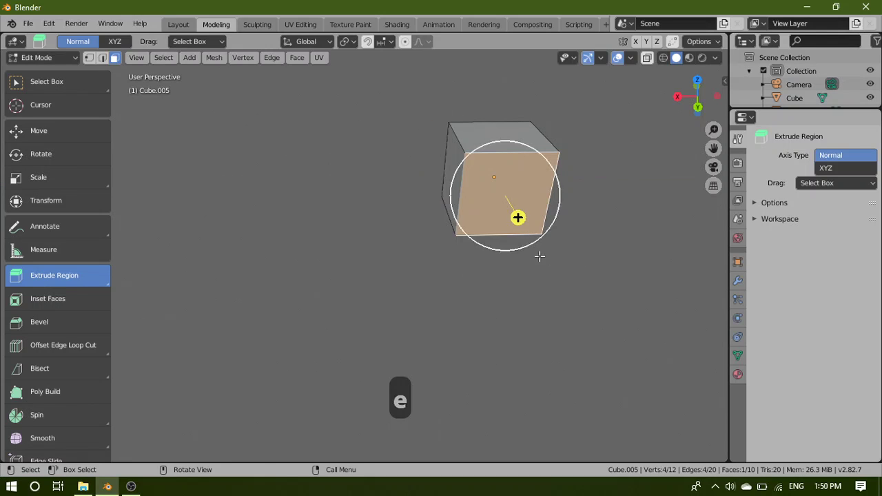
pyautogui.press('e')
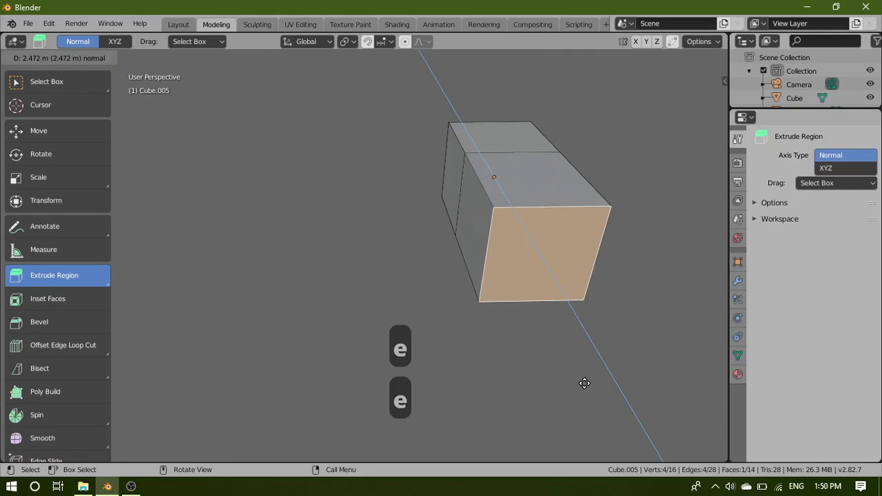
pyautogui.click(585, 384)
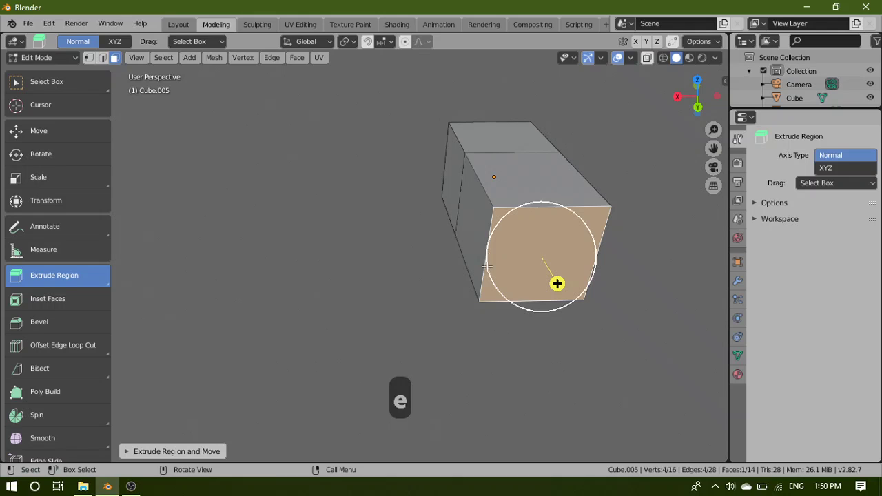
# Try extruding the top face of the new section along the global X axis
pyautogui.click(511, 191)
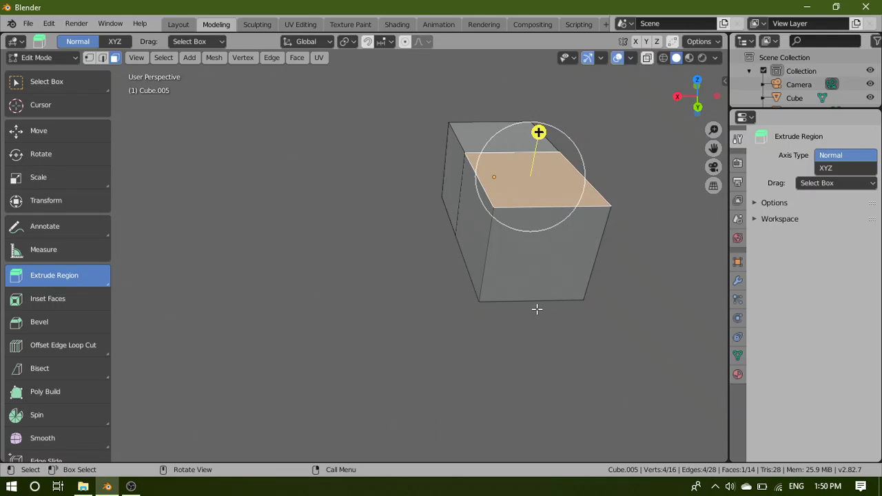
pyautogui.press('e')
pyautogui.press('x')
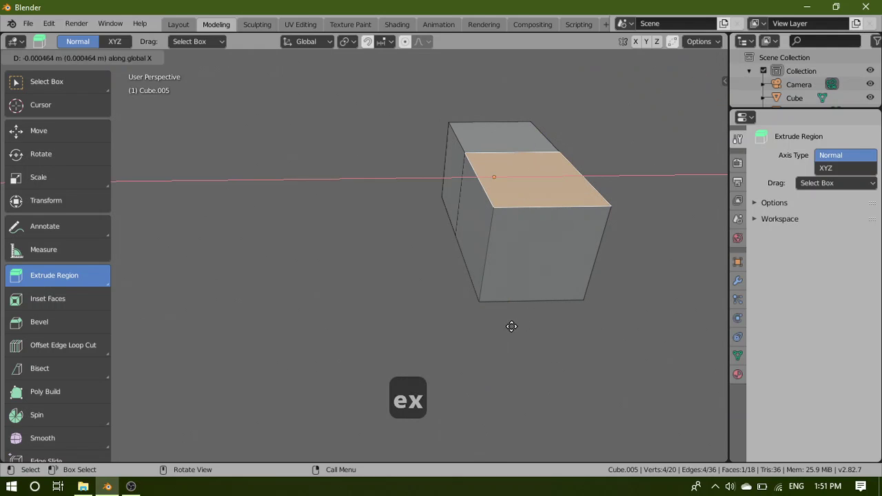
pyautogui.rightClick(354, 317)
pyautogui.moveTo(354, 317); pyautogui.dragTo(488, 319, button='middle')
# Switch the extrude tool to its Extrude to Cursor variant
pyautogui.click(77, 282)
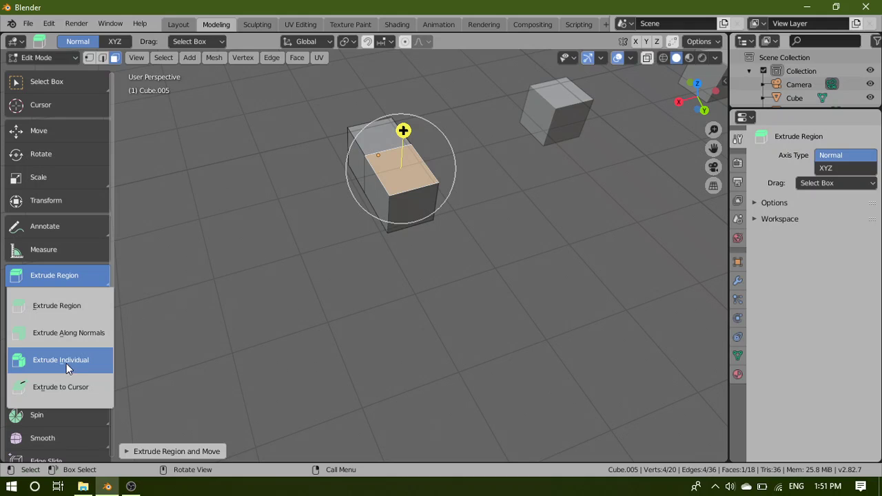
pyautogui.click(74, 395)
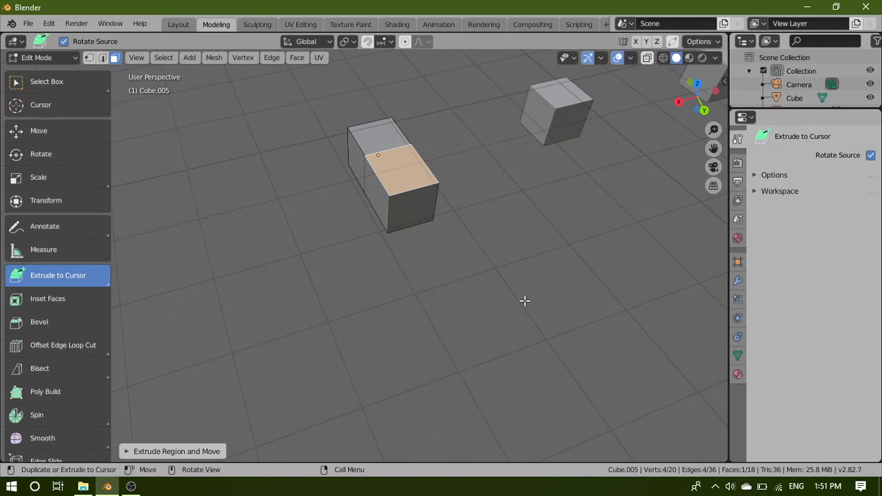
pyautogui.moveTo(557, 280); pyautogui.dragTo(499, 210, button='middle')
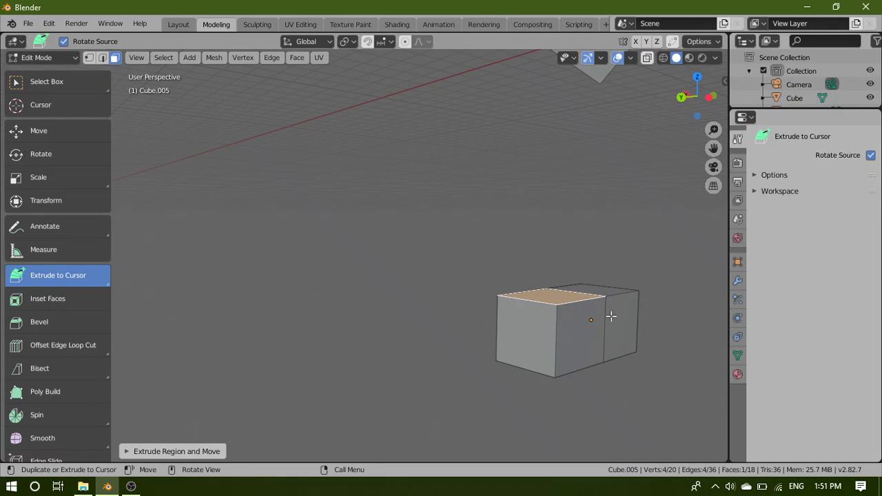
pyautogui.moveTo(649, 321); pyautogui.dragTo(2, 308, button='middle')
pyautogui.moveTo(401, 351); pyautogui.dragTo(371, 315, button='middle')
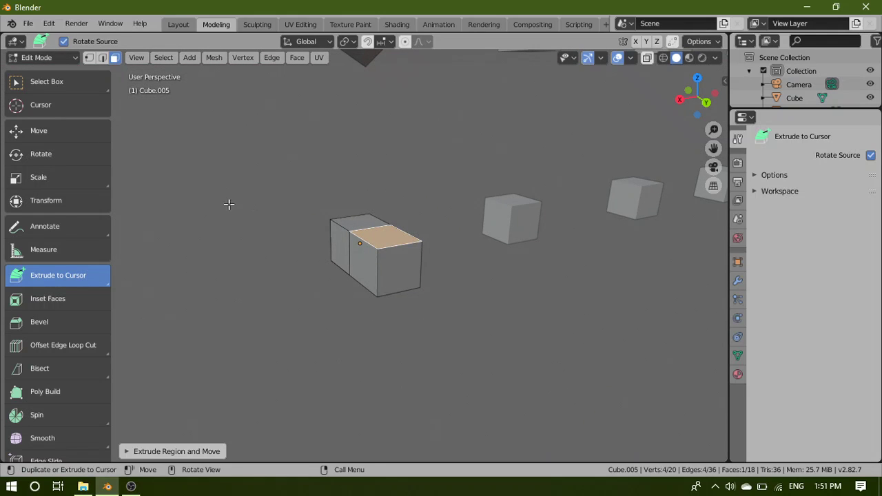
# Select the block's +Y end face in face select mode and try extruding it along its normal
pyautogui.click(60, 81)
pyautogui.press('3')
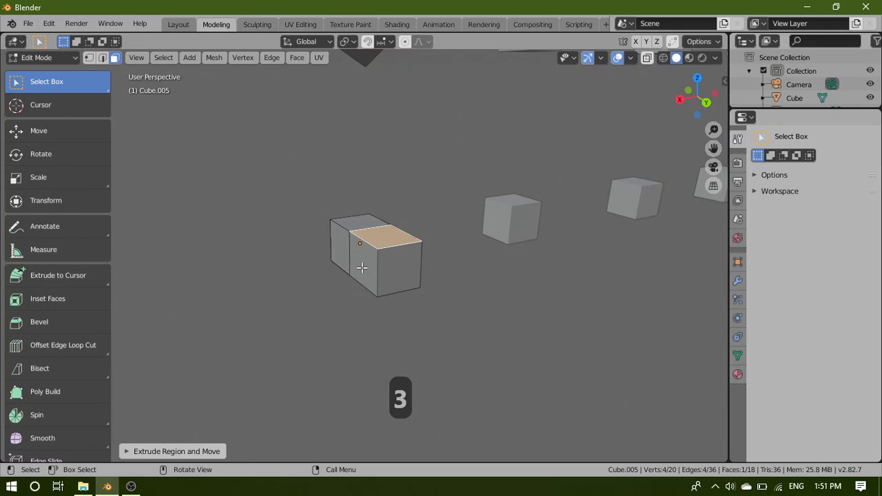
pyautogui.click(397, 272)
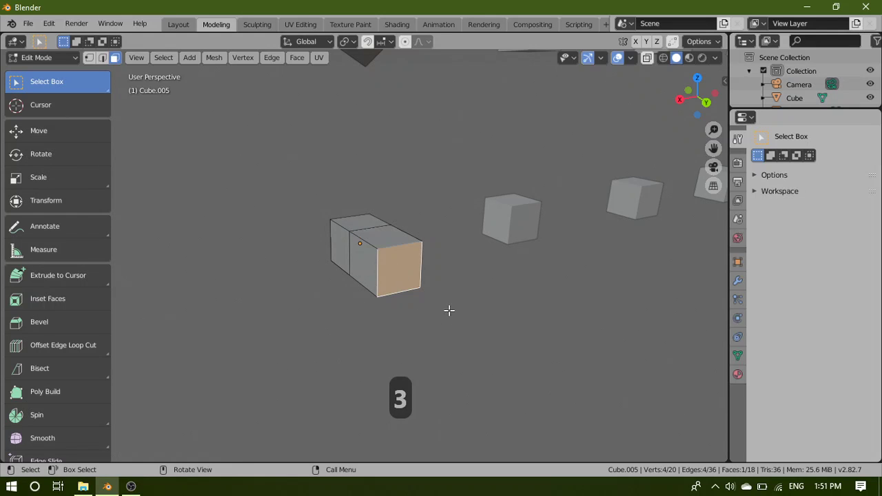
pyautogui.press('e')
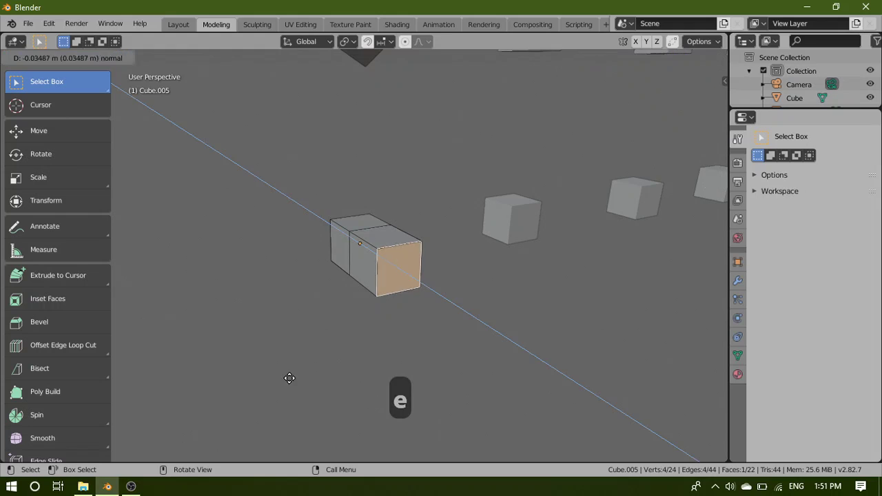
pyautogui.rightClick(471, 393)
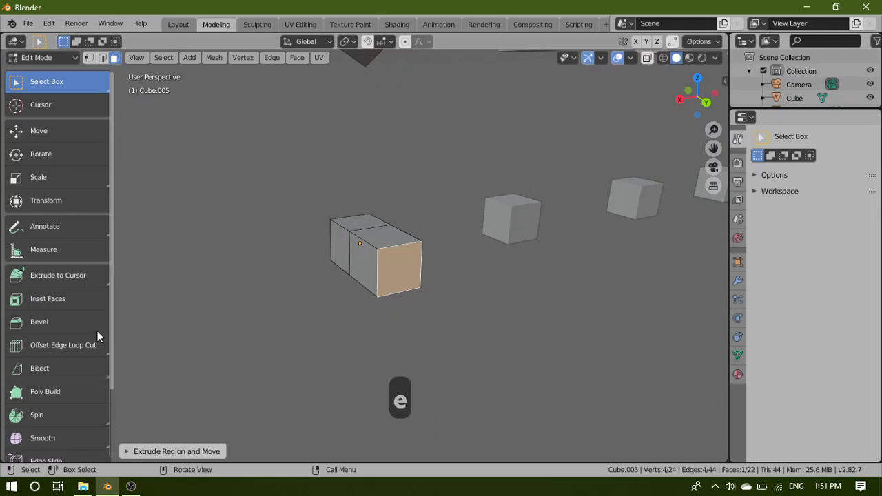
# In the right orthographic view, use Extrude to Cursor to pull the end face diagonally upward, and scale the new end face down
pyautogui.click(69, 275)
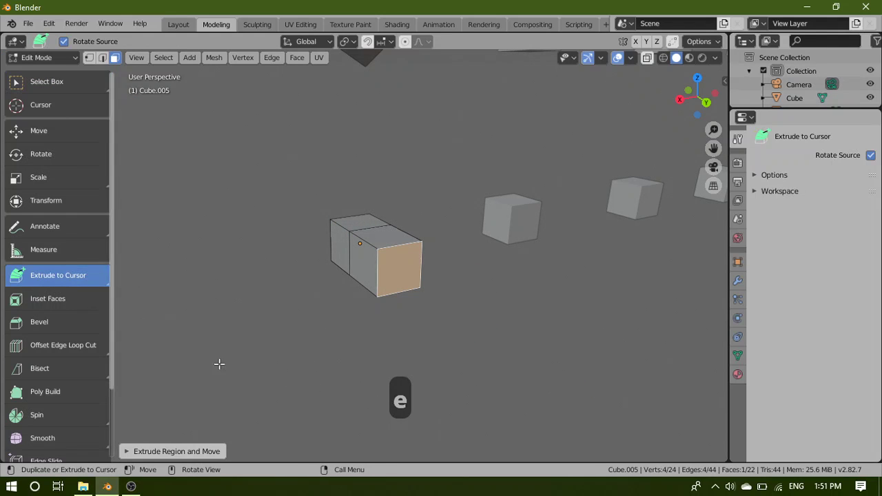
pyautogui.click(680, 99)
pyautogui.click(324, 277)
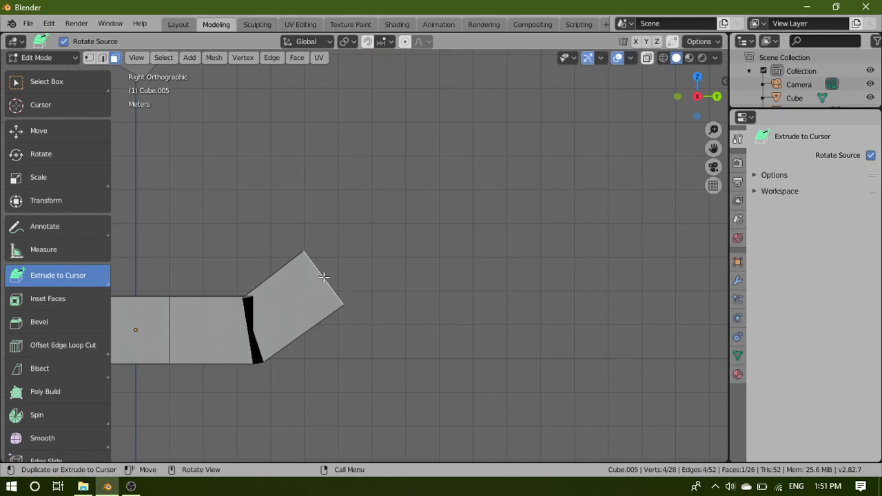
pyautogui.press('s')
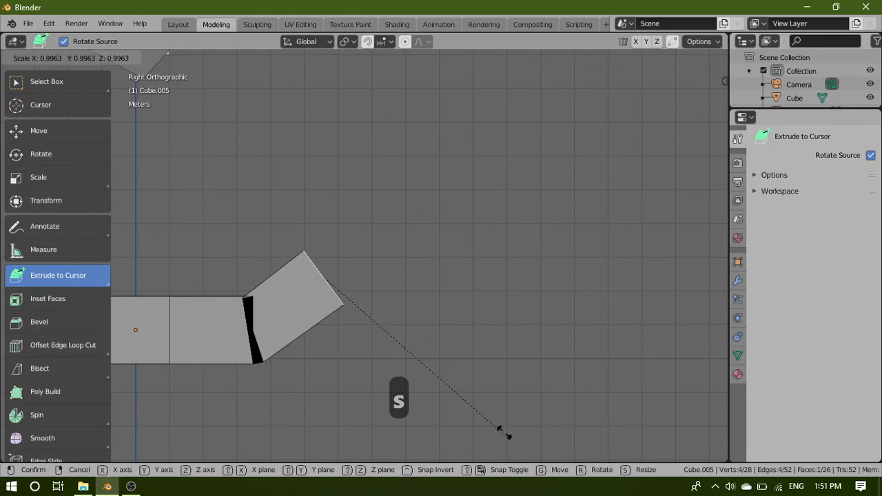
pyautogui.click(420, 375)
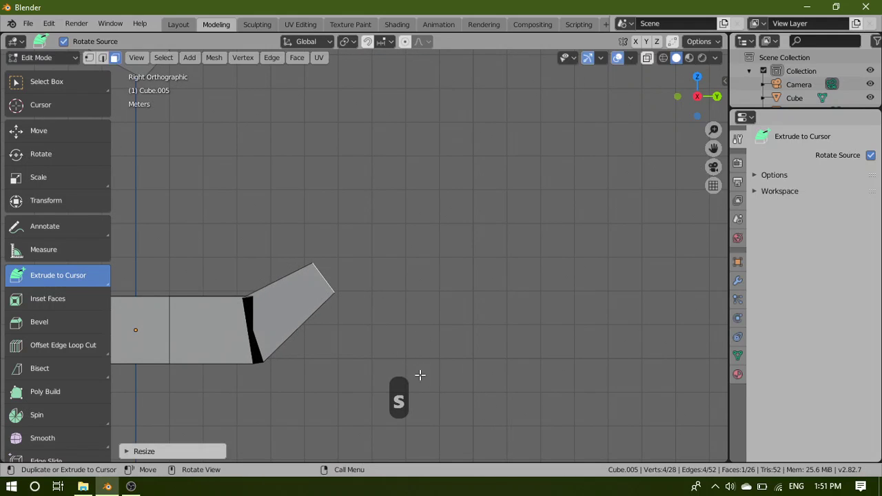
# Add three more Extrude to Cursor segments curling up and back over the block, scaling each new end face smaller
pyautogui.click(331, 217)
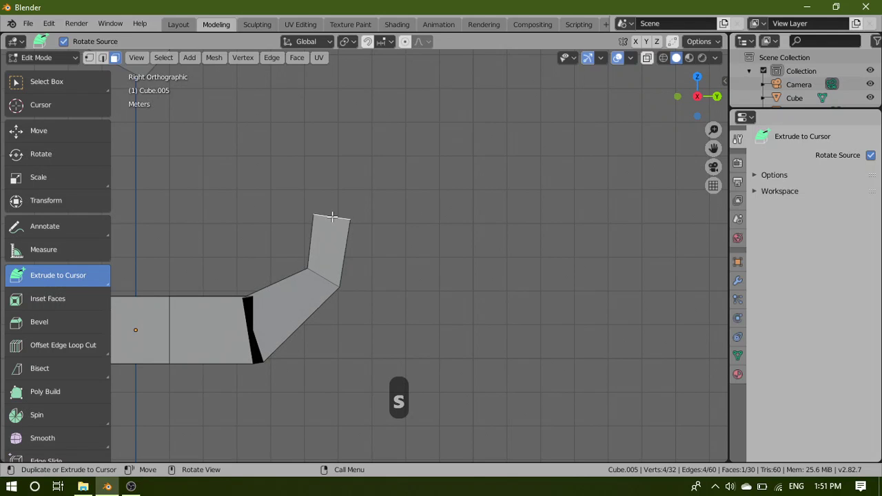
pyautogui.press('s')
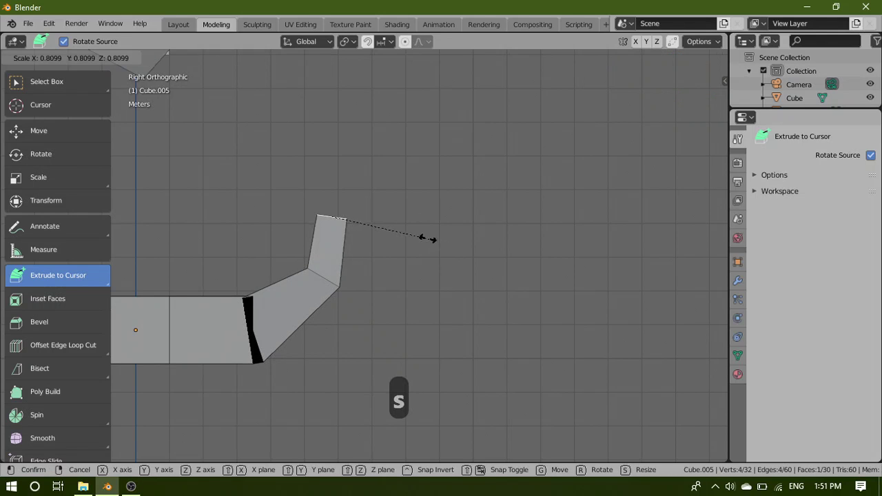
pyautogui.click(381, 230)
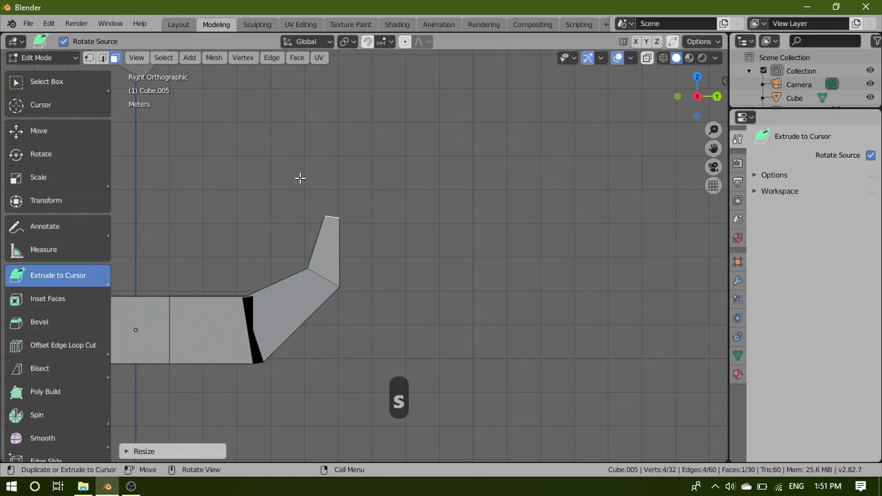
pyautogui.click(316, 180)
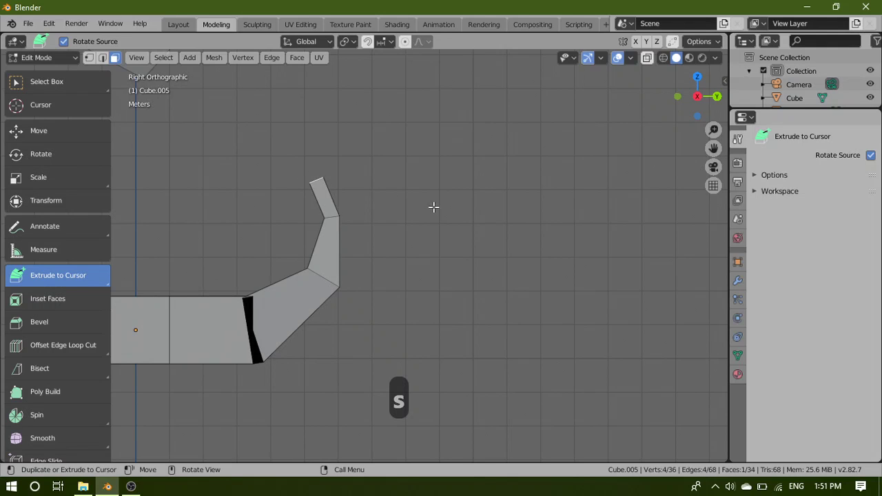
pyautogui.press('s')
pyautogui.click(400, 230)
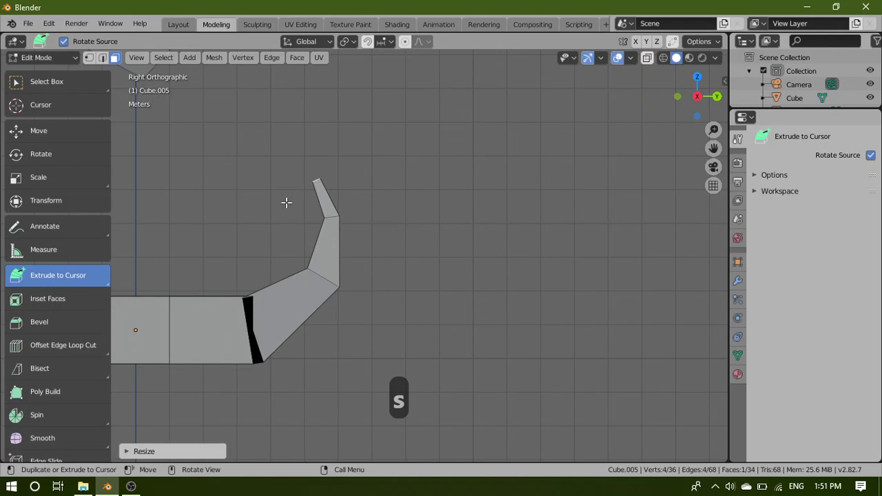
pyautogui.click(278, 182)
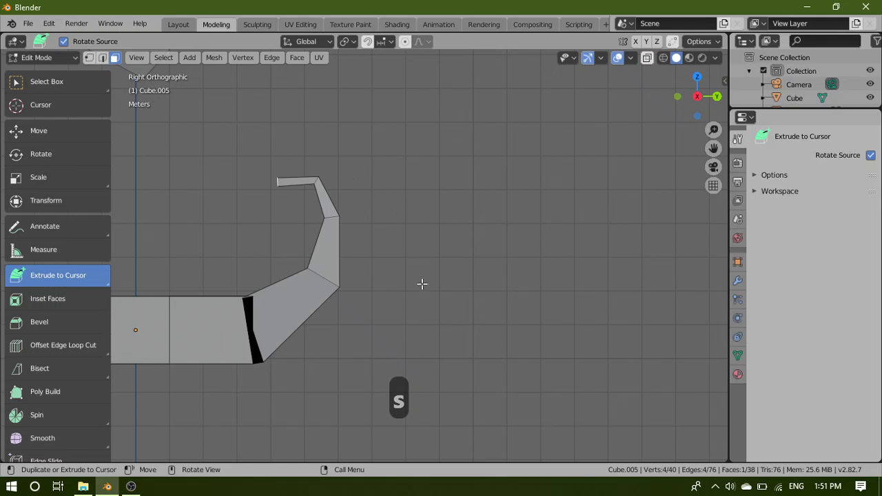
pyautogui.press('s')
pyautogui.click(339, 267)
# Try extending the tip of the curl down to the block's side with Extrude to Cursor, and undo it
pyautogui.moveTo(341, 264); pyautogui.dragTo(432, 308, button='middle')
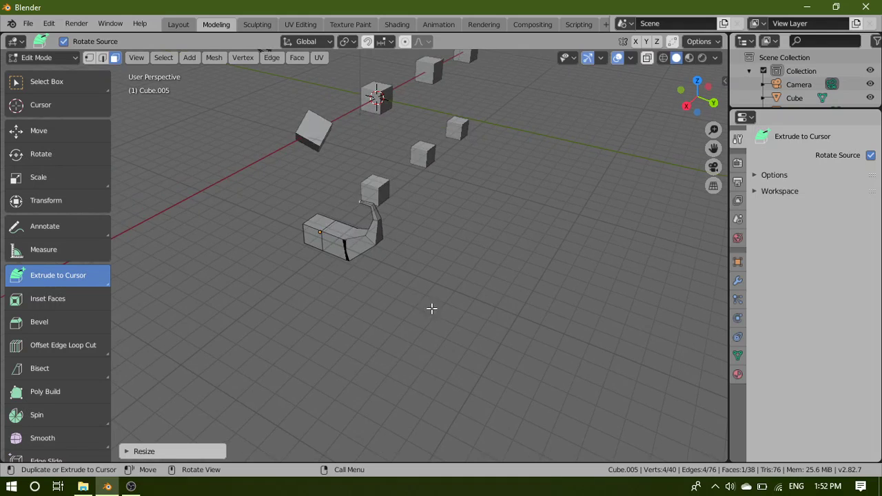
pyautogui.scroll(-3, 317, 308)
pyautogui.scroll(5, 319, 314)
pyautogui.scroll(2, 363, 326)
pyautogui.moveTo(271, 321); pyautogui.dragTo(323, 317, button='middle')
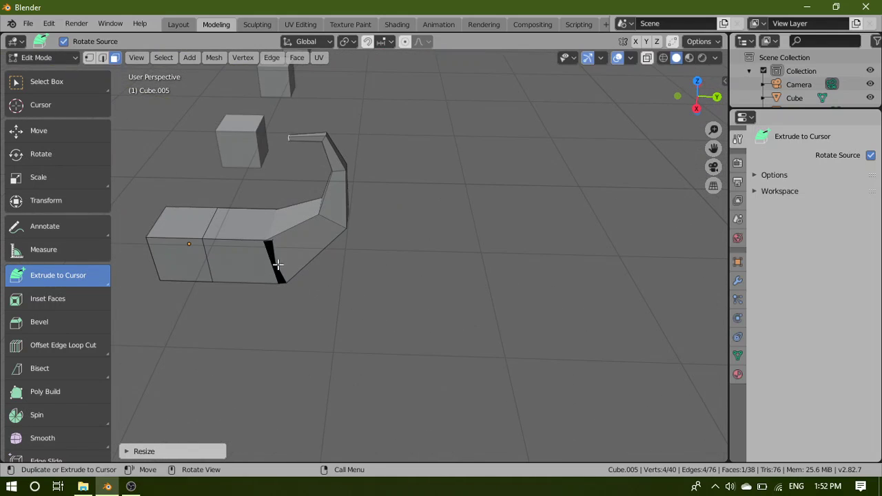
pyautogui.click(255, 258)
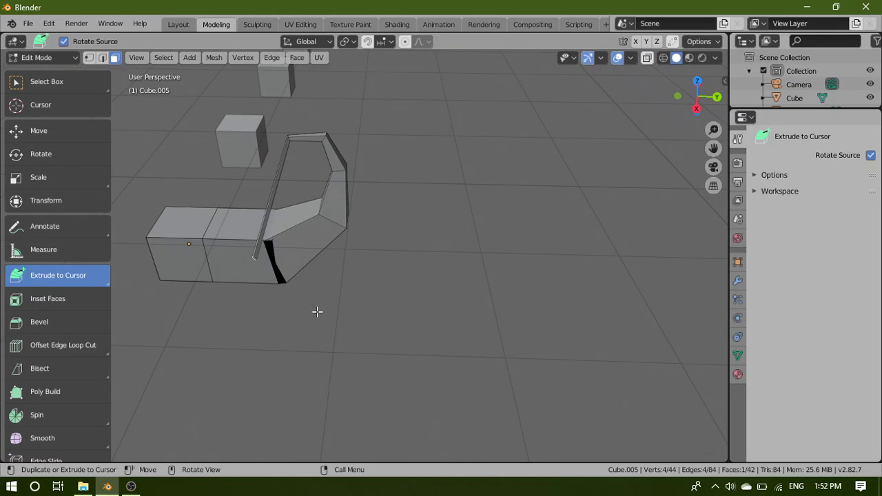
pyautogui.hotkey('ctrl', 'z')
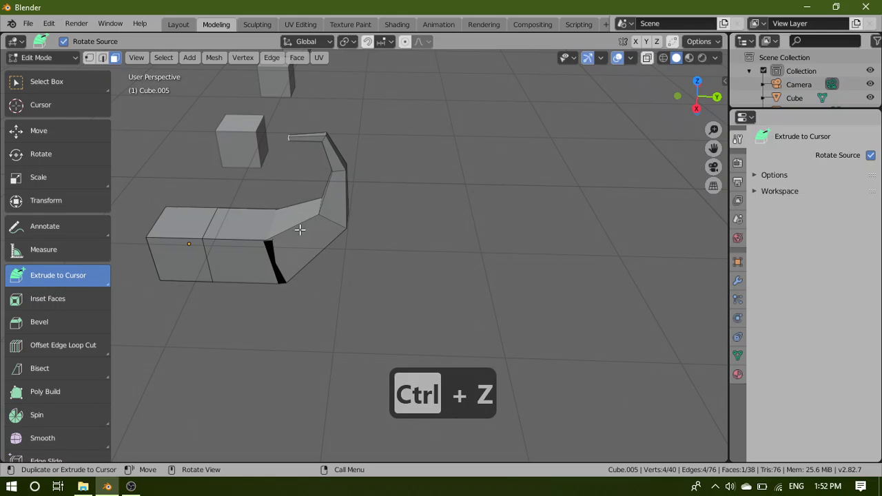
pyautogui.click(42, 84)
pyautogui.moveTo(296, 182); pyautogui.dragTo(363, 275, button='middle')
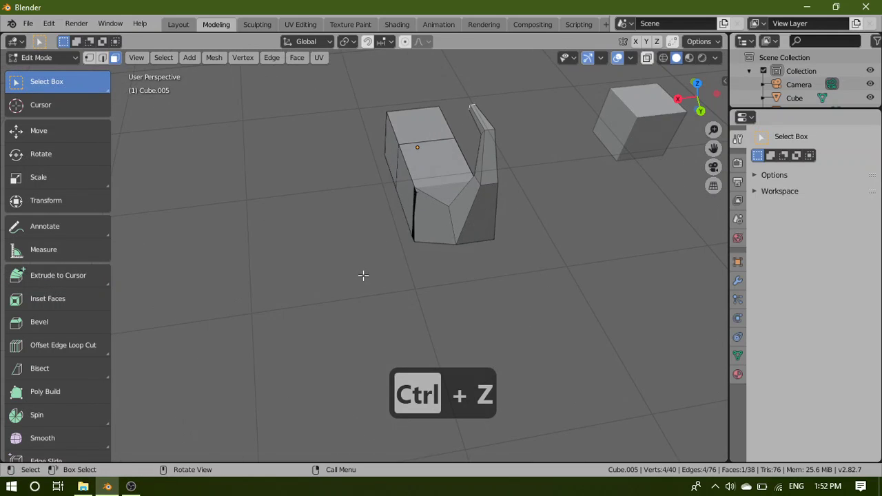
pyautogui.scroll(-3, 363, 276)
pyautogui.click(102, 277)
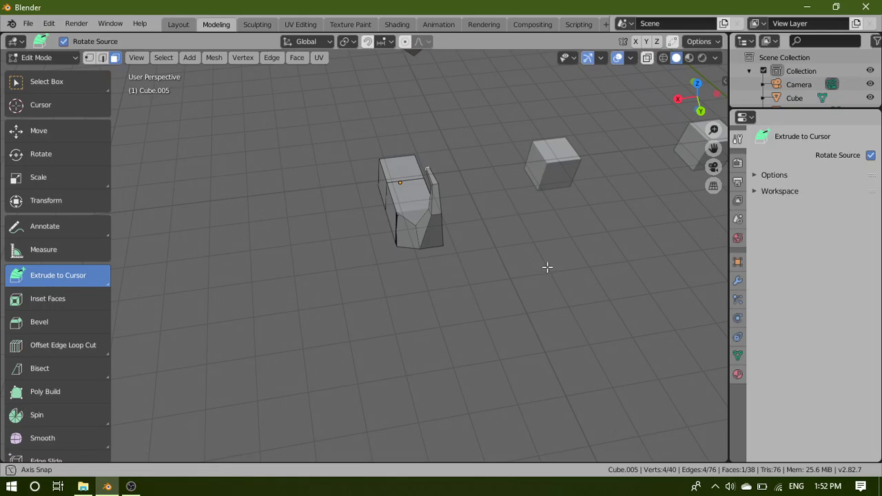
pyautogui.moveTo(547, 267); pyautogui.dragTo(416, 336, button='middle')
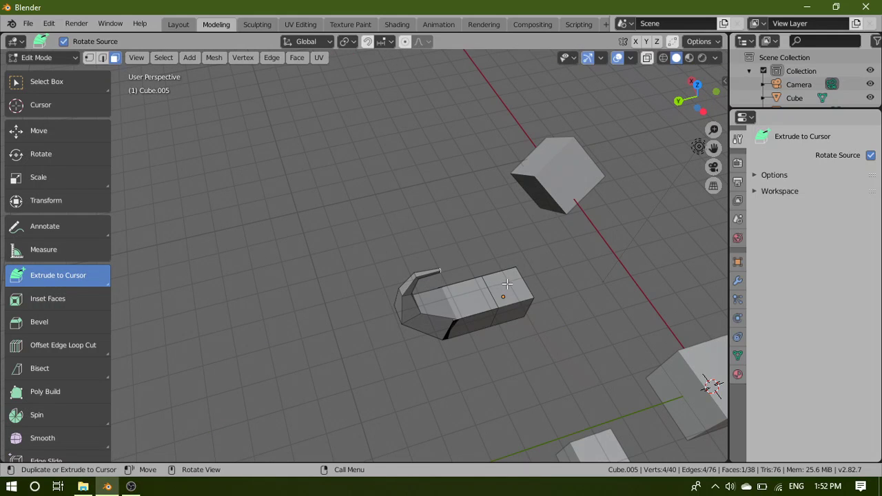
# Switch to the Select Box tool and try extruding the top face at the block's squared end along its normal
pyautogui.click(73, 82)
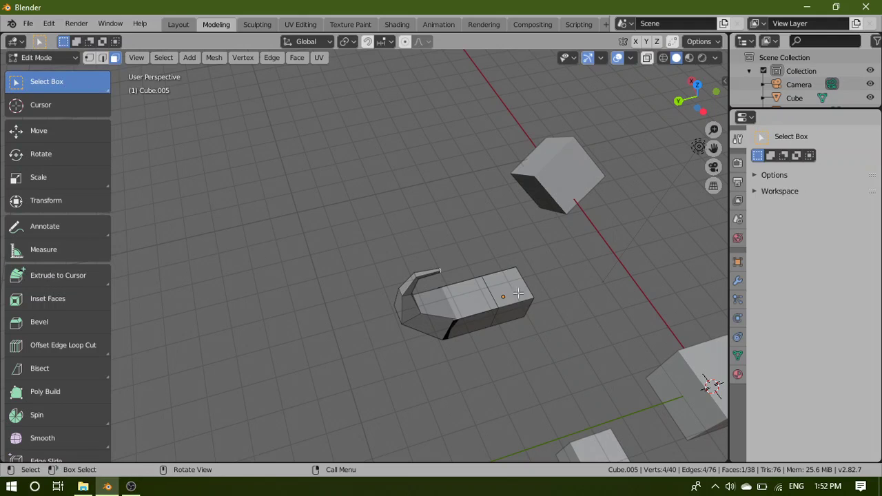
pyautogui.click(506, 292)
pyautogui.press('e')
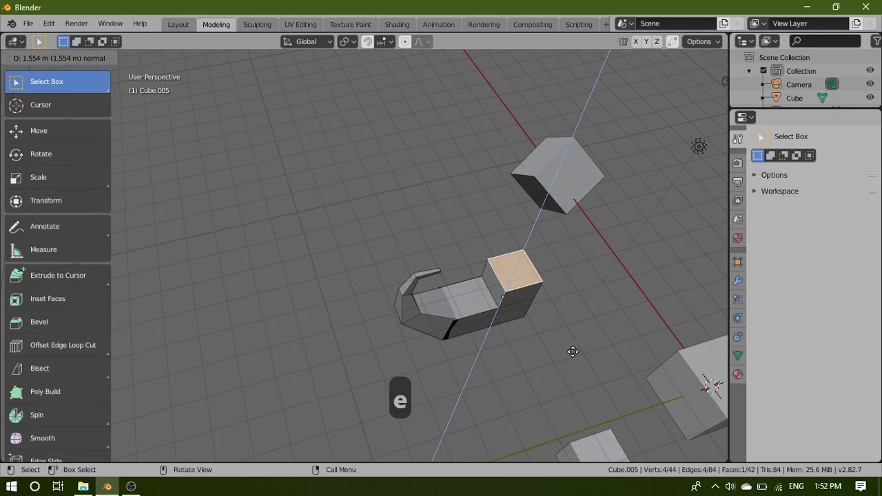
pyautogui.rightClick(556, 352)
# Extrude the middle top face of the block upward along its normal by about 2.5 m
pyautogui.click(478, 304)
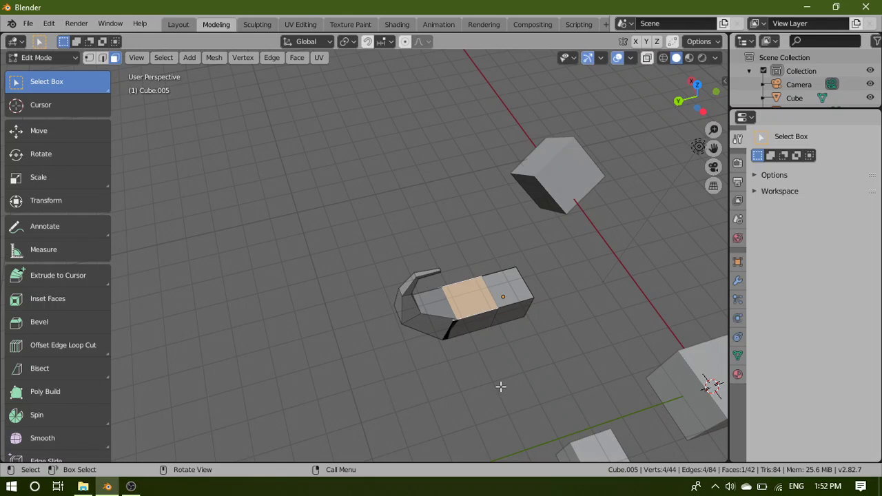
pyautogui.press('e')
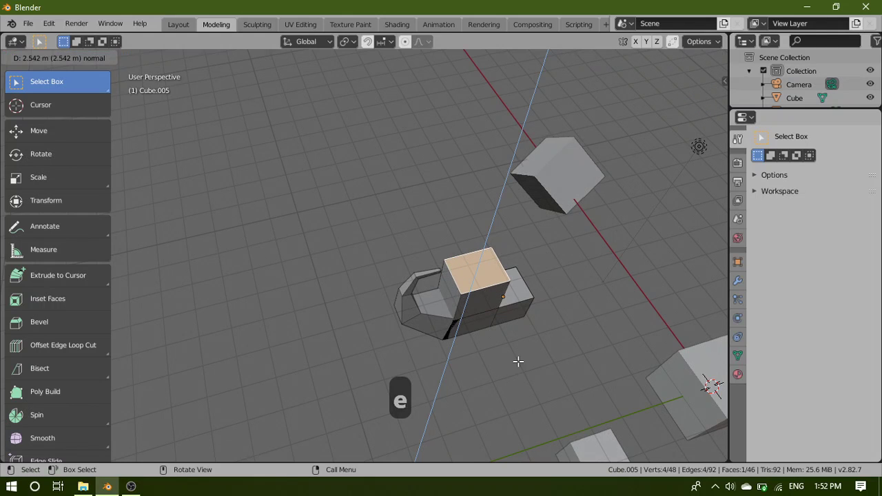
pyautogui.click(518, 361)
# Dismiss the battery saver notification, return to Object Mode and select the cube at the world origin
pyautogui.moveTo(561, 382); pyautogui.dragTo(670, 347, button='middle')
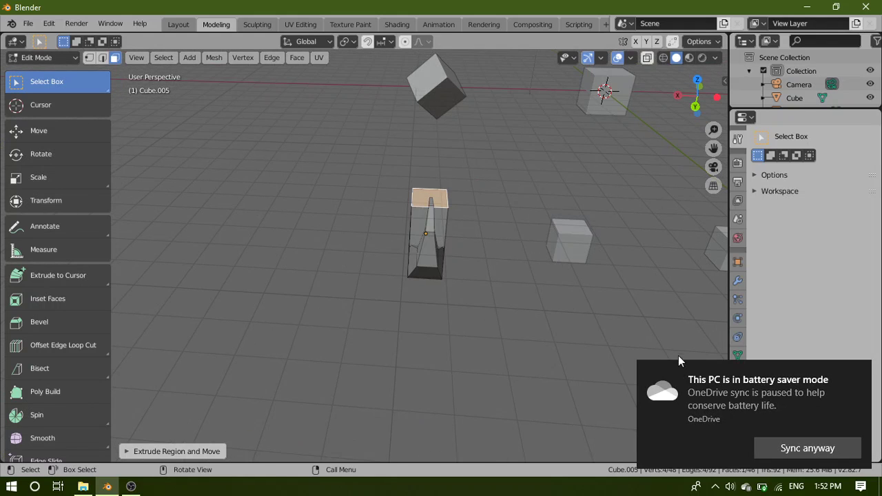
pyautogui.click(791, 451)
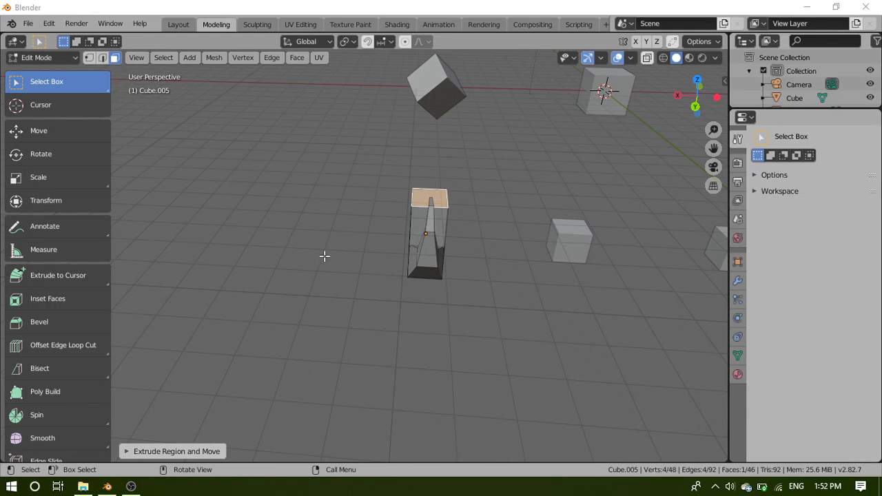
pyautogui.press('Tab')
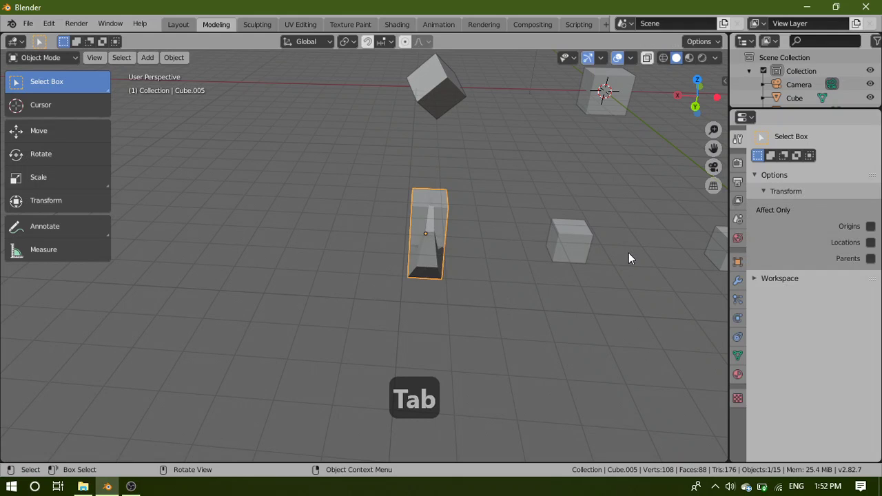
pyautogui.moveTo(628, 253); pyautogui.dragTo(453, 253, button='middle')
pyautogui.click(485, 165)
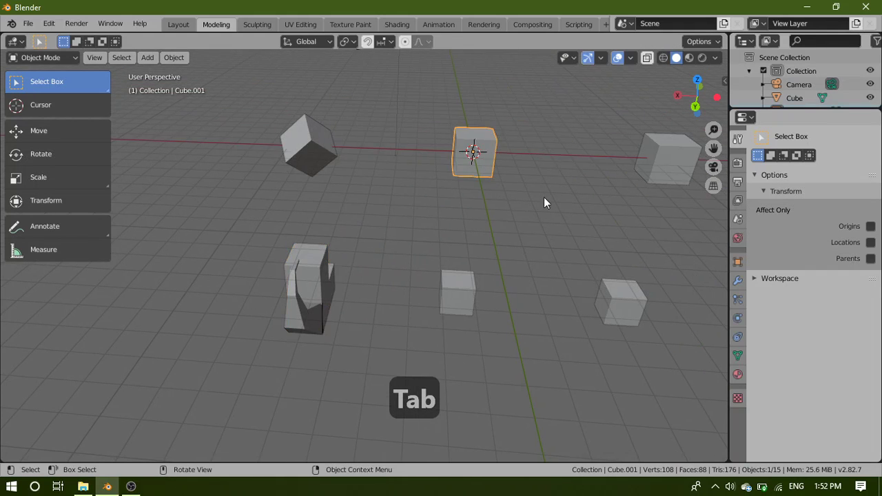
pyautogui.moveTo(599, 221); pyautogui.dragTo(563, 244, button='middle')
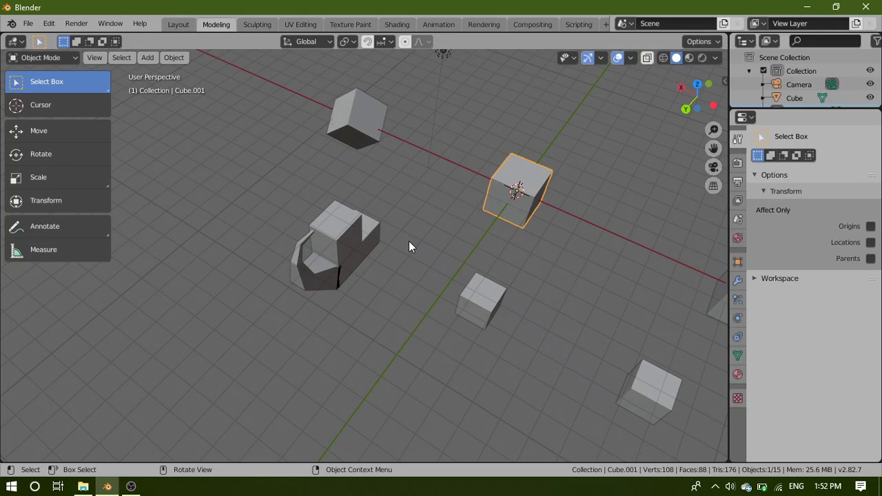
pyautogui.click(131, 486)
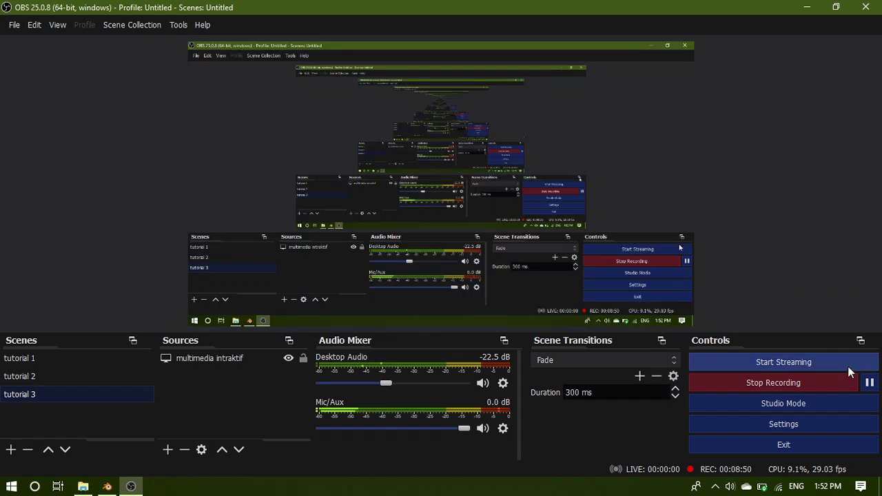
pyautogui.click(807, 7)
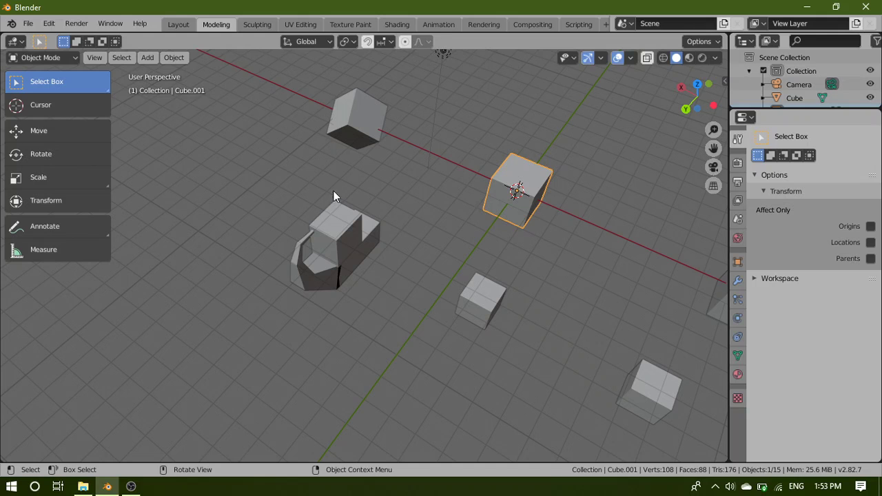
# Enter Edit Mode on the cube at the world origin and cycle through vertex and edge to face select mode
pyautogui.press('Tab')
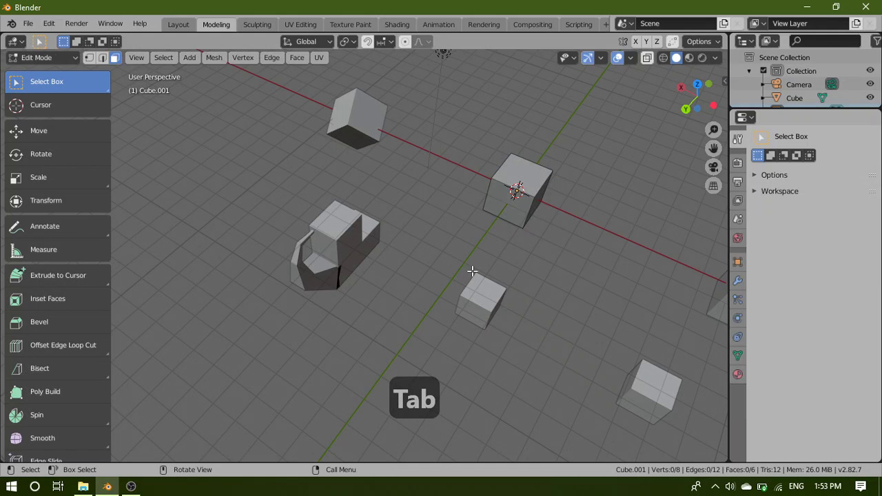
pyautogui.moveTo(541, 304); pyautogui.dragTo(598, 264, button='middle')
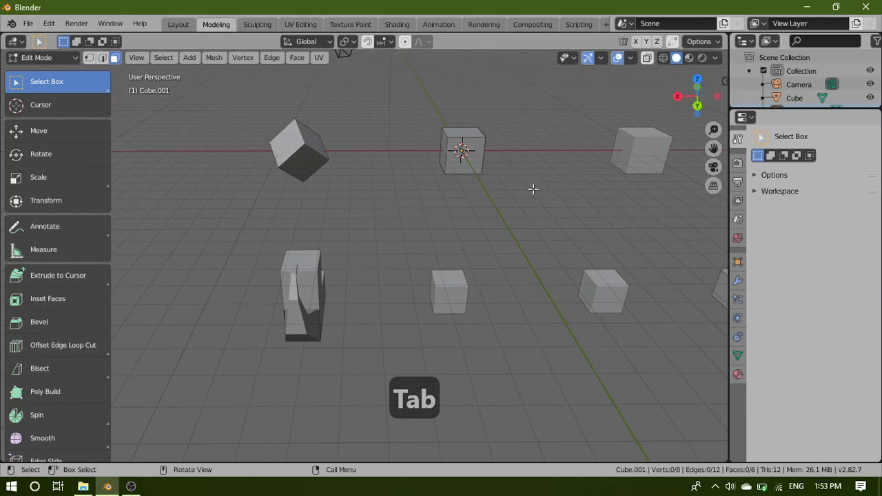
pyautogui.moveTo(534, 188); pyautogui.dragTo(476, 289, button='middle')
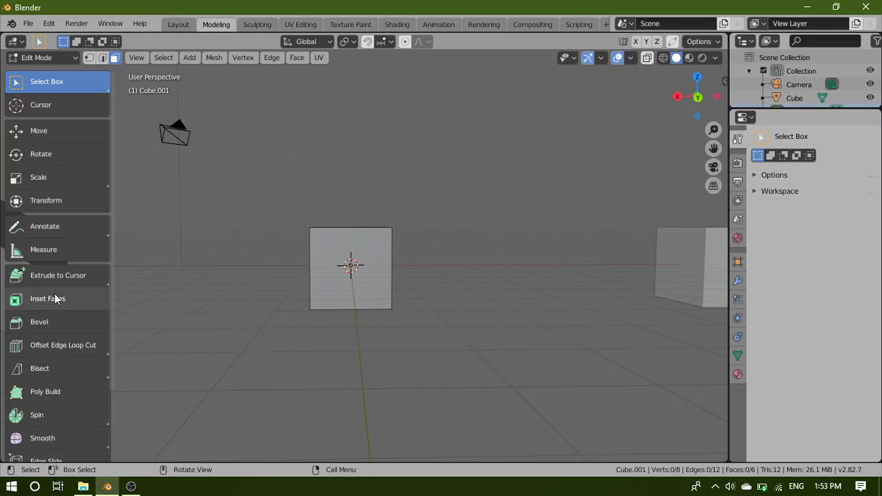
pyautogui.moveTo(422, 296); pyautogui.dragTo(427, 348, button='middle')
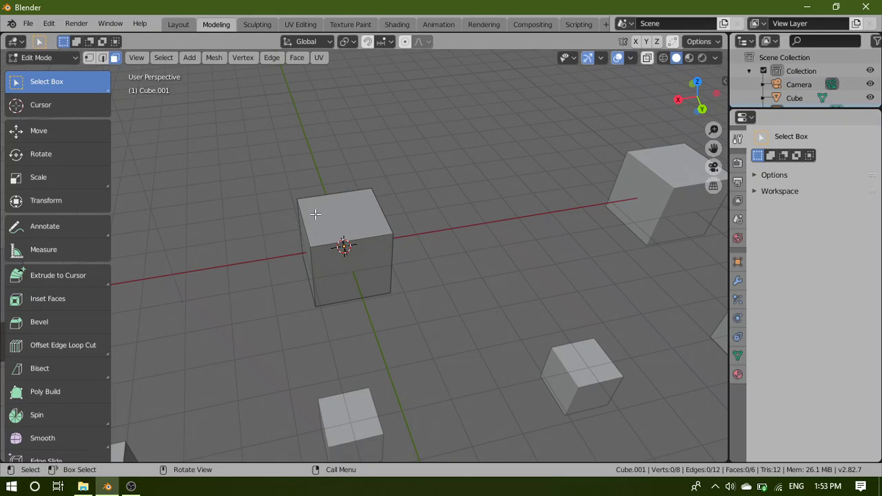
pyautogui.press('1')
pyautogui.press('2')
pyautogui.press('3')
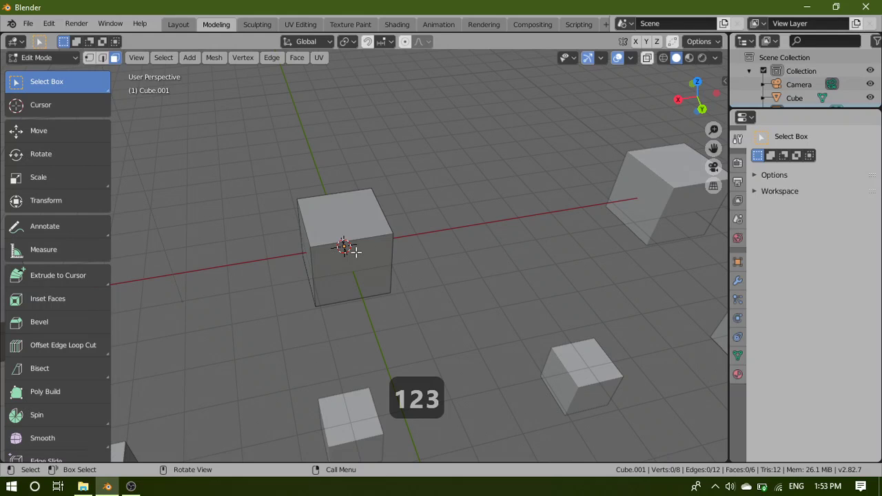
# Inset the top face of the cube at the world origin by about 0.49 m
pyautogui.click(356, 218)
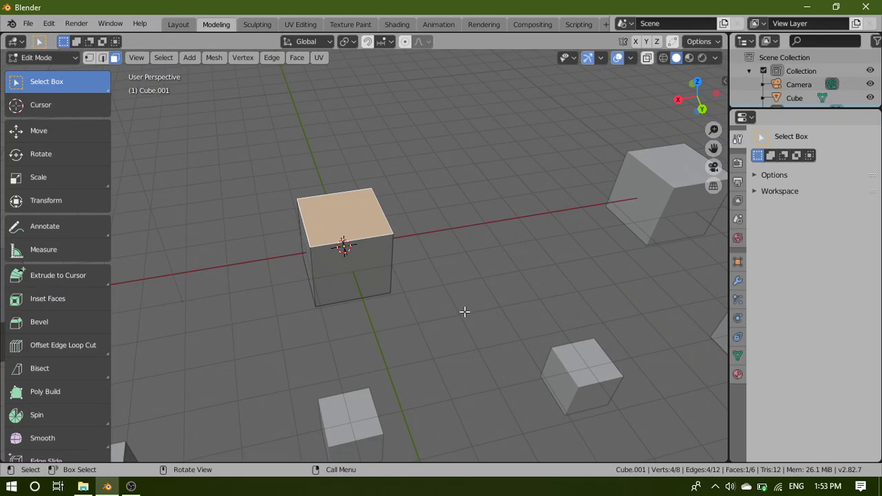
pyautogui.press('i')
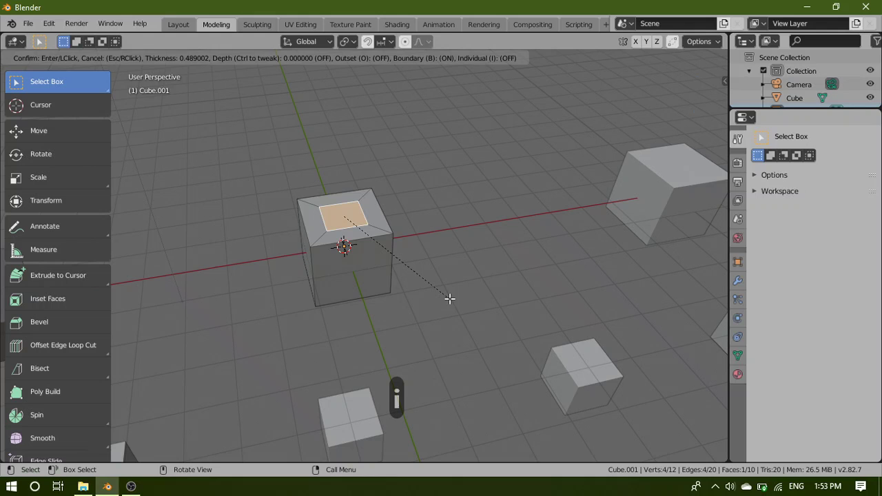
pyautogui.click(450, 299)
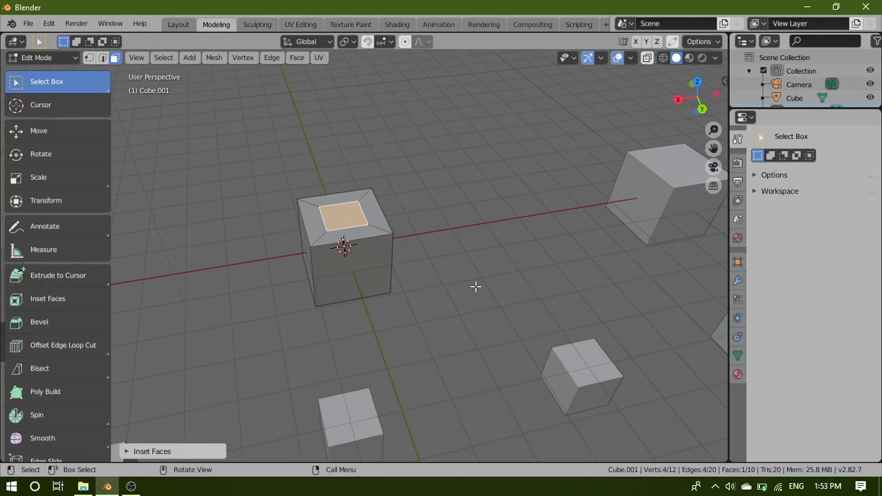
# Try insetting the cube's +Y side face
pyautogui.click(351, 281)
pyautogui.moveTo(430, 337); pyautogui.dragTo(419, 305, button='middle')
pyautogui.press('i')
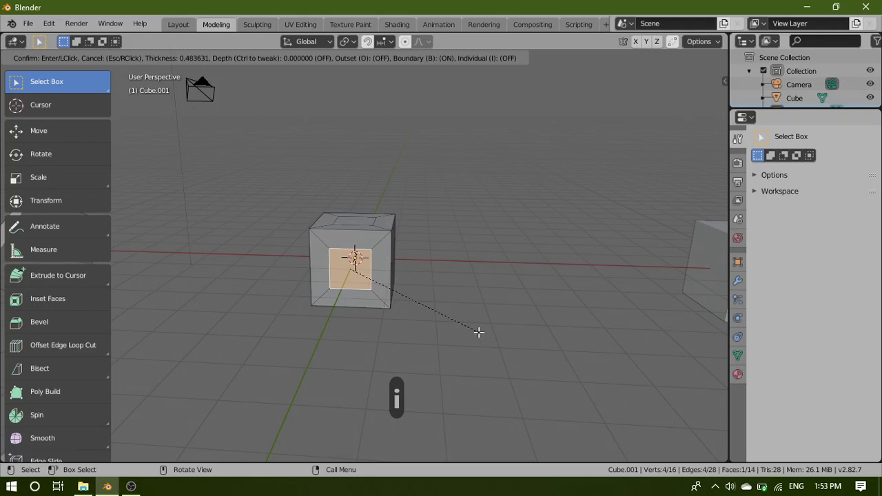
pyautogui.press('Escape')
# Inset the cube's -X side face by about 0.71 m
pyautogui.moveTo(550, 330); pyautogui.dragTo(468, 332, button='middle')
pyautogui.click(437, 278)
pyautogui.press('i')
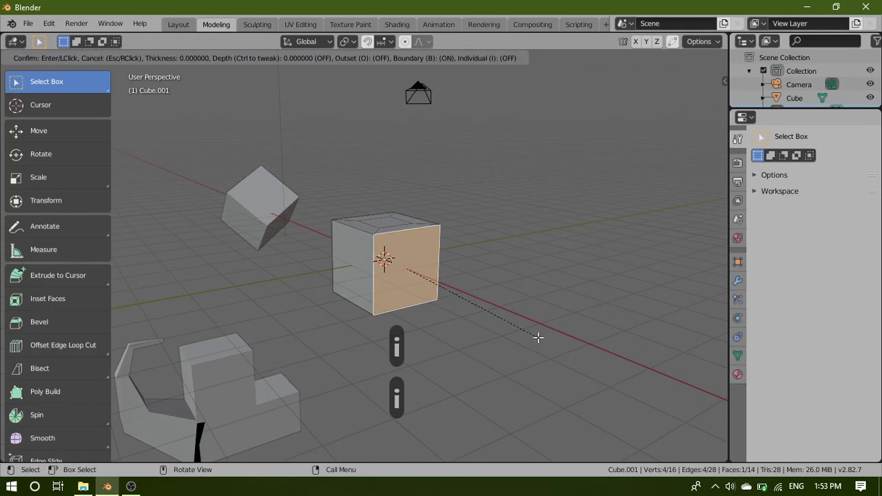
pyautogui.click(511, 324)
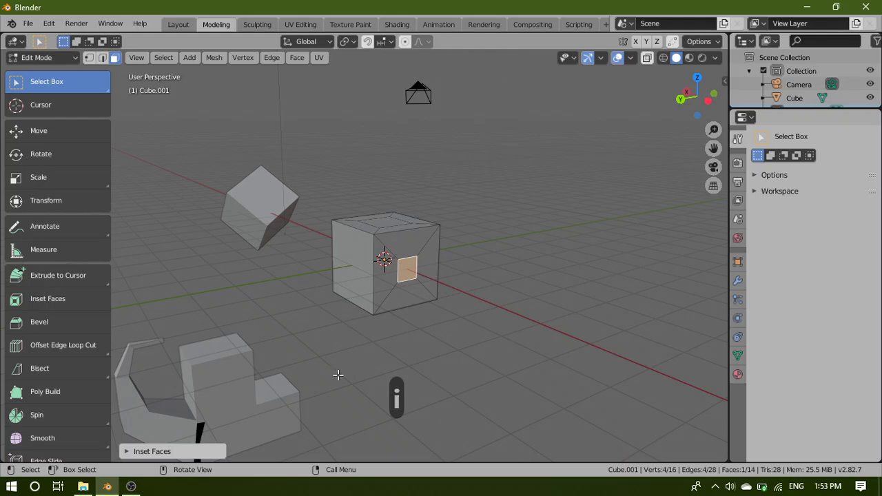
# Try the Outset and Select Outer options of the side face's inset, separately and combined, and turn both off again
pyautogui.click(134, 453)
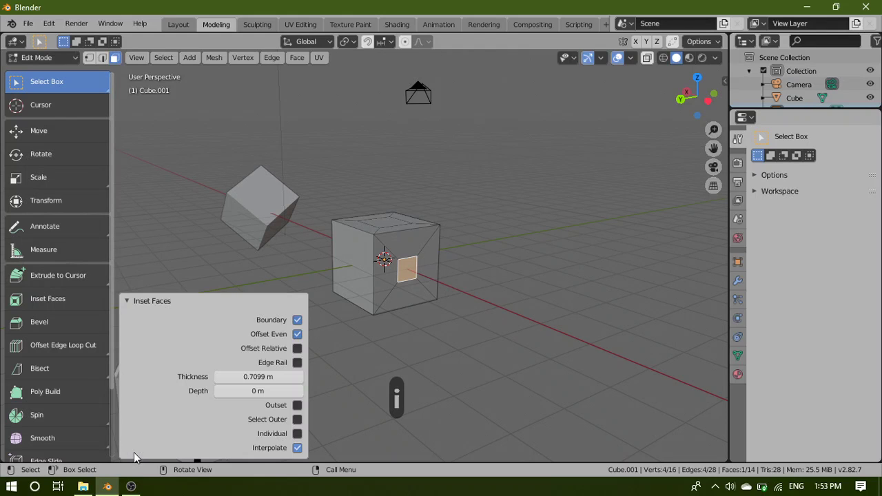
pyautogui.click(297, 406)
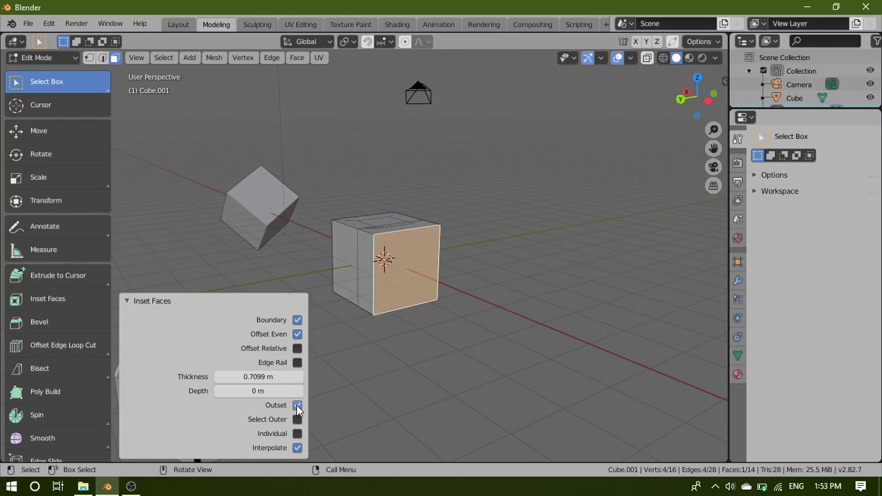
pyautogui.click(297, 406)
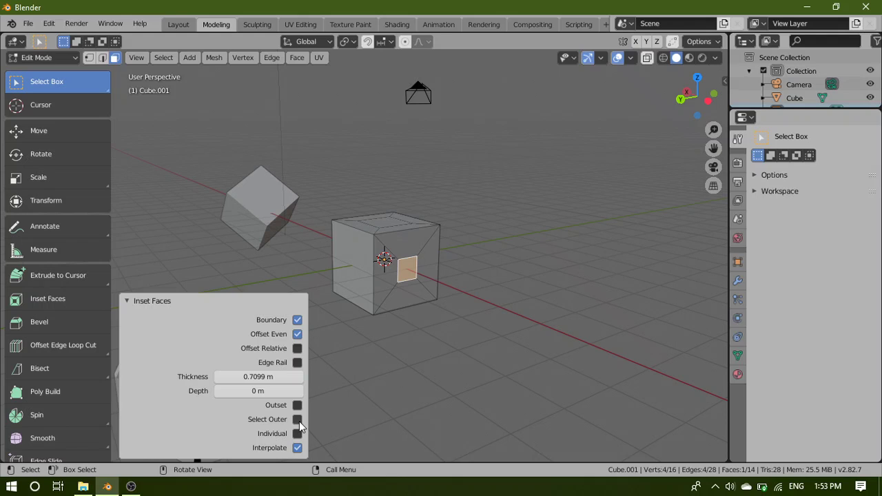
pyautogui.click(299, 421)
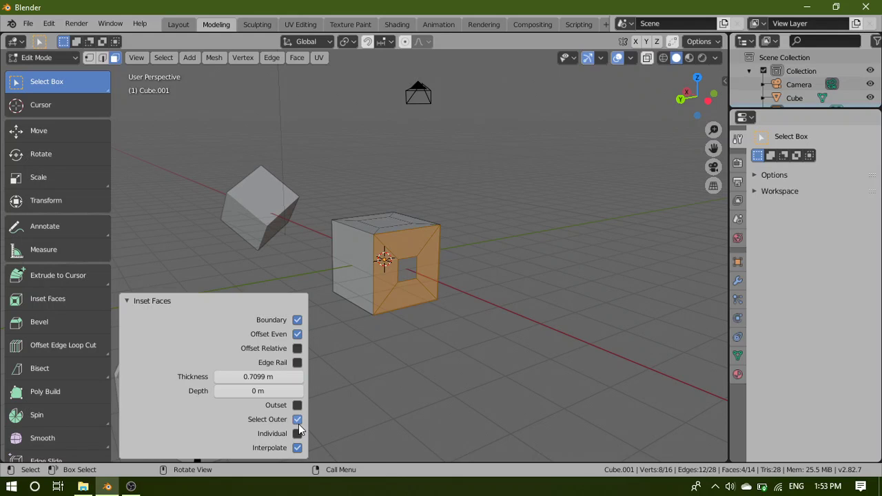
pyautogui.click(299, 406)
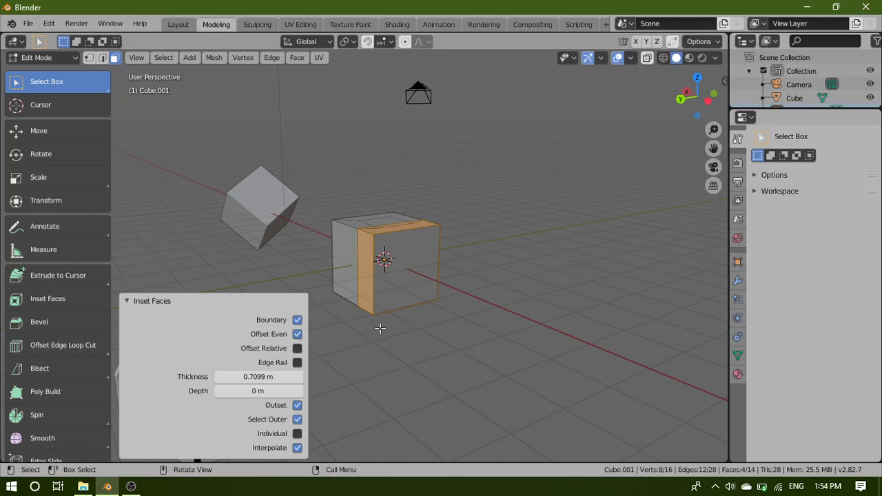
pyautogui.moveTo(380, 329)
pyautogui.mouseDown(button='middle')
pyautogui.moveTo(441, 351)
pyautogui.moveTo(426, 355)
pyautogui.moveTo(371, 333)
pyautogui.mouseUp(button='middle')
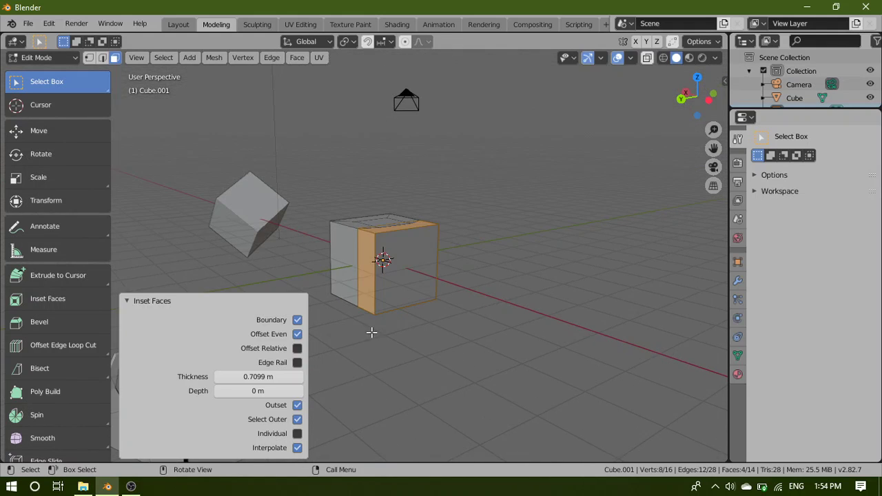
pyautogui.click(299, 405)
pyautogui.click(297, 419)
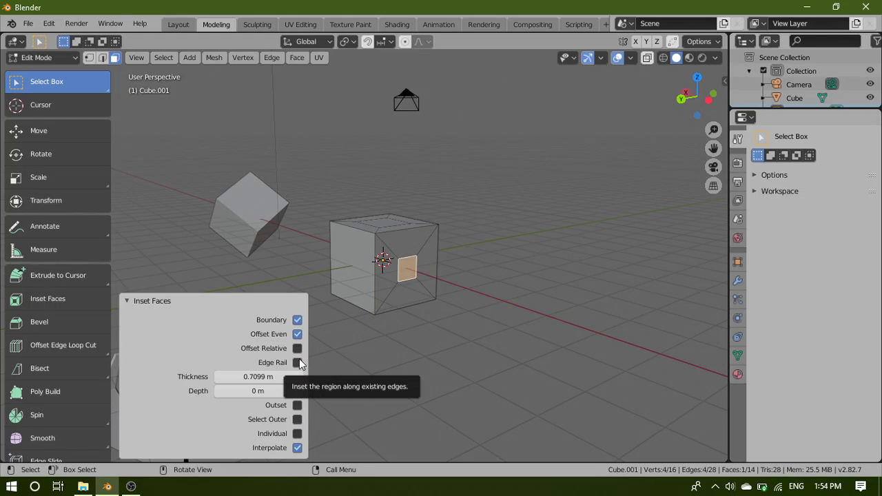
pyautogui.click(130, 301)
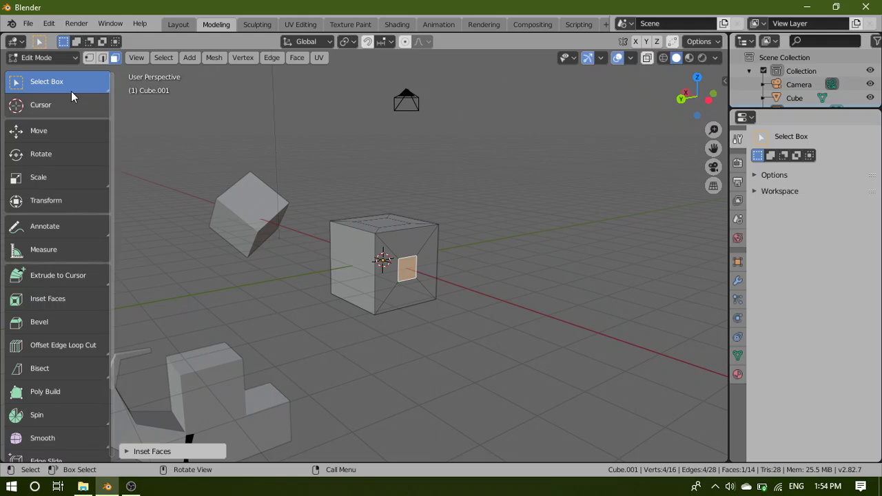
# Clear the face selection, leave the inset cube, and open the plain cube beside the extruded block in Edit Mode
pyautogui.click(462, 381)
pyautogui.moveTo(322, 315); pyautogui.dragTo(392, 419, button='middle')
pyautogui.scroll(-4, 408, 424)
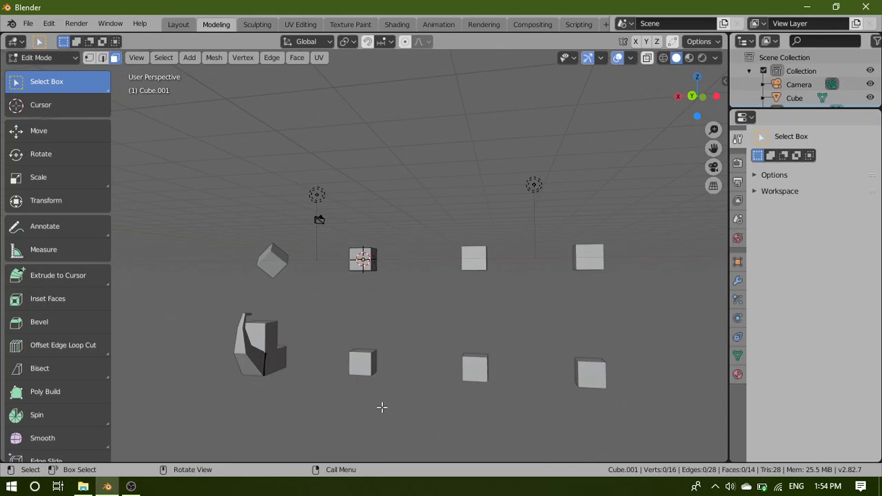
pyautogui.moveTo(382, 407); pyautogui.dragTo(395, 339, button='middle')
pyautogui.scroll(5, 496, 319)
pyautogui.moveTo(496, 319); pyautogui.dragTo(453, 355, button='middle')
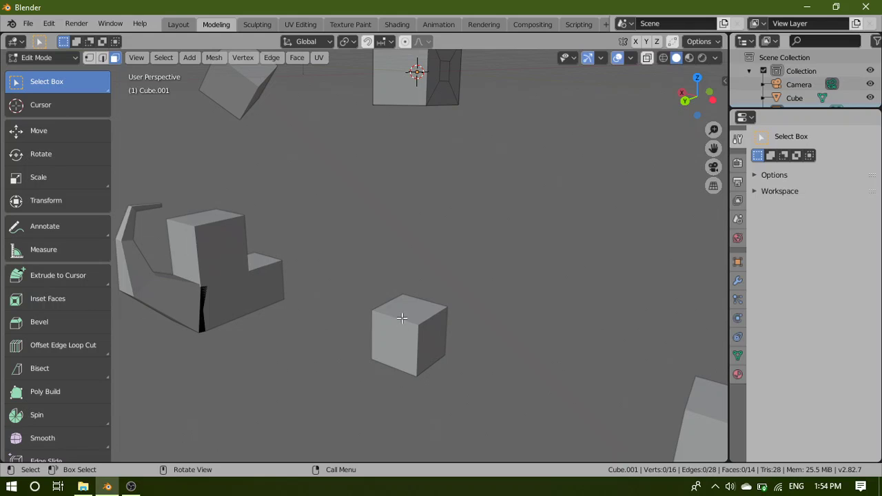
pyautogui.press('Tab')
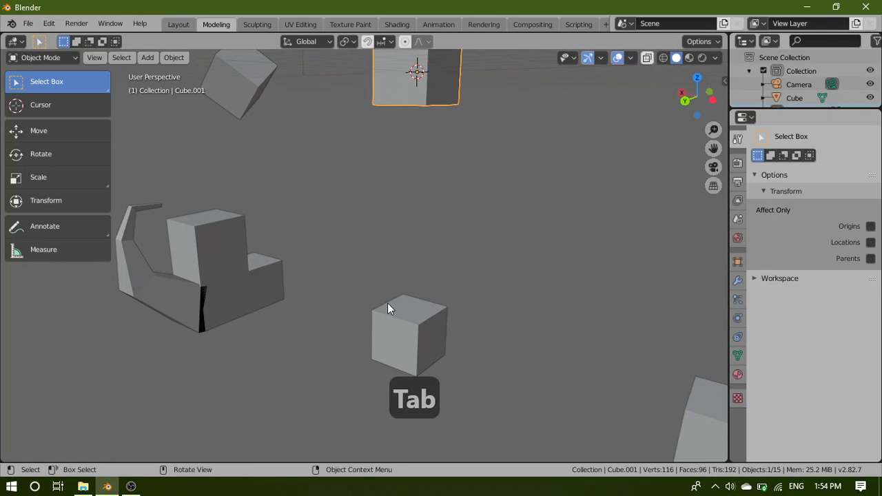
pyautogui.click(403, 338)
pyautogui.press('Tab')
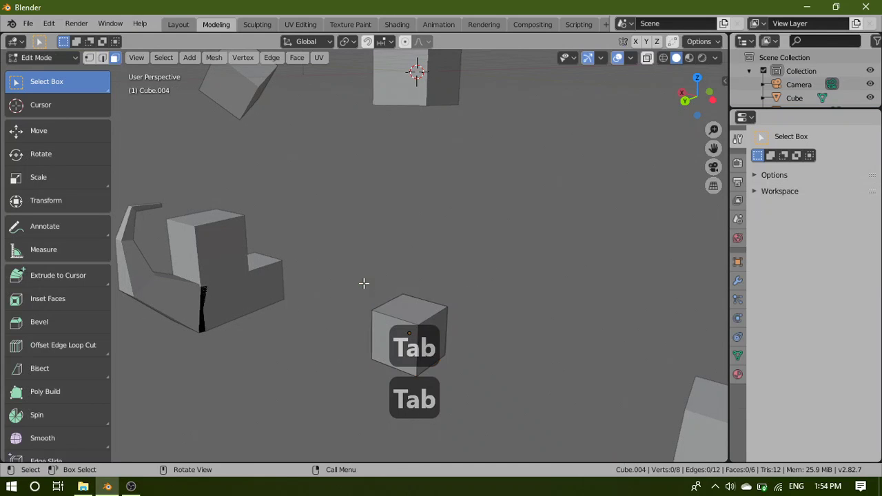
pyautogui.moveTo(485, 324); pyautogui.dragTo(565, 328, button='middle')
pyautogui.scroll(2, 517, 366)
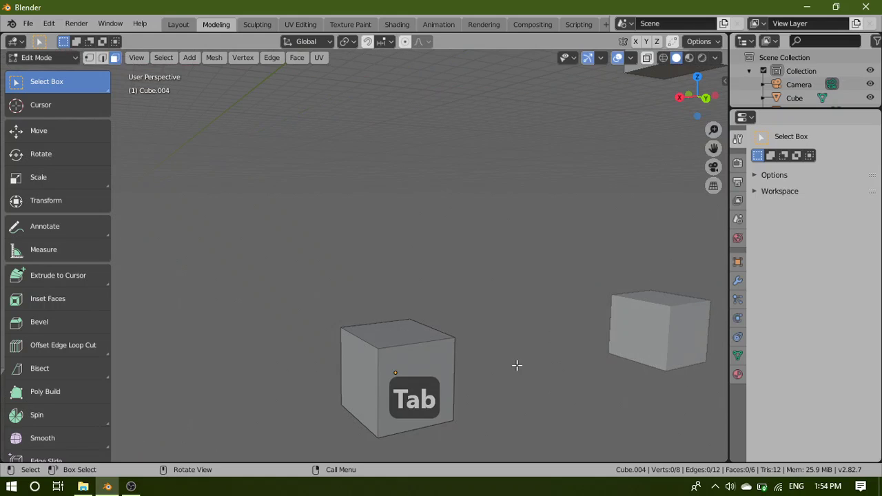
# Select one vertical edge of the plain cube in edge select mode and activate the Bevel tool
pyautogui.moveTo(521, 372); pyautogui.dragTo(355, 272, button='middle')
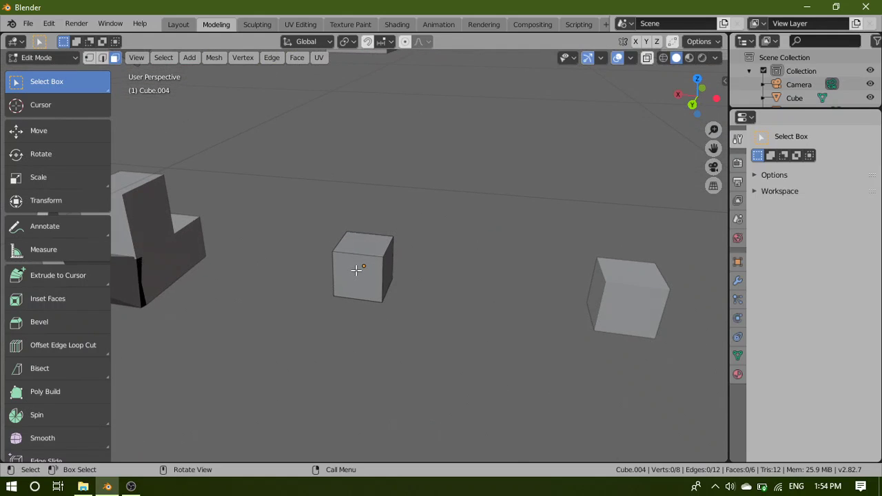
pyautogui.scroll(3, 398, 277)
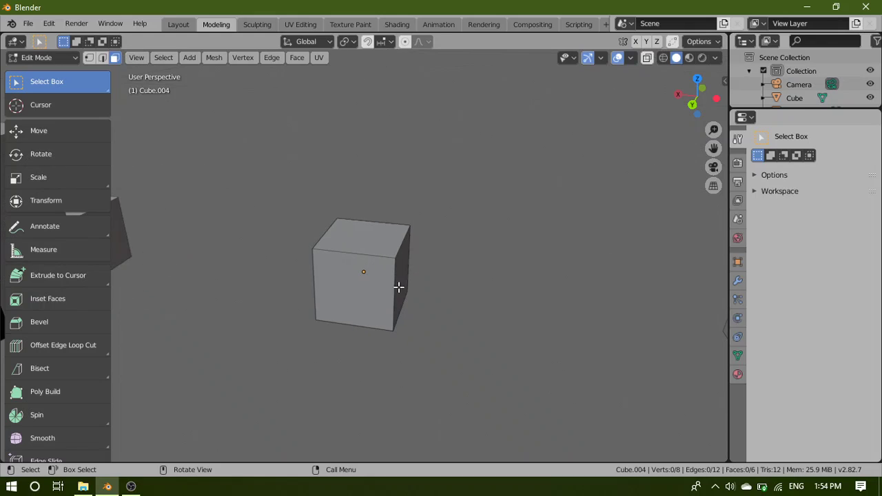
pyautogui.click(382, 295)
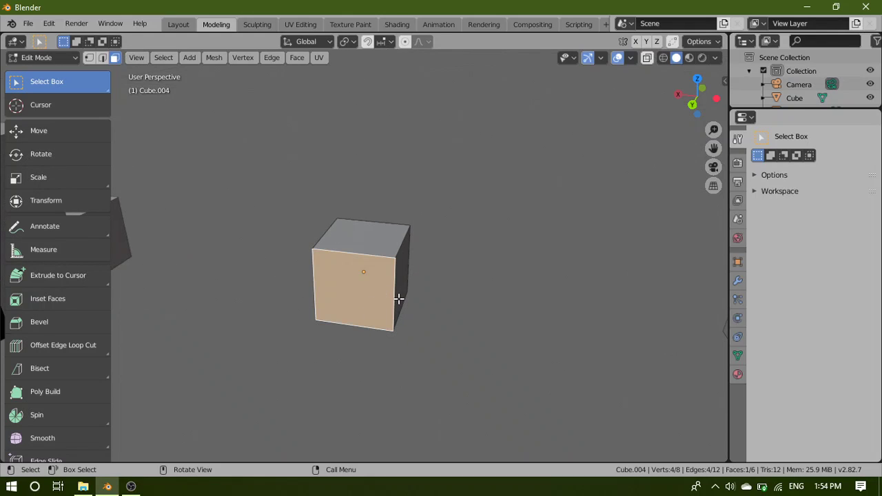
pyautogui.press('2')
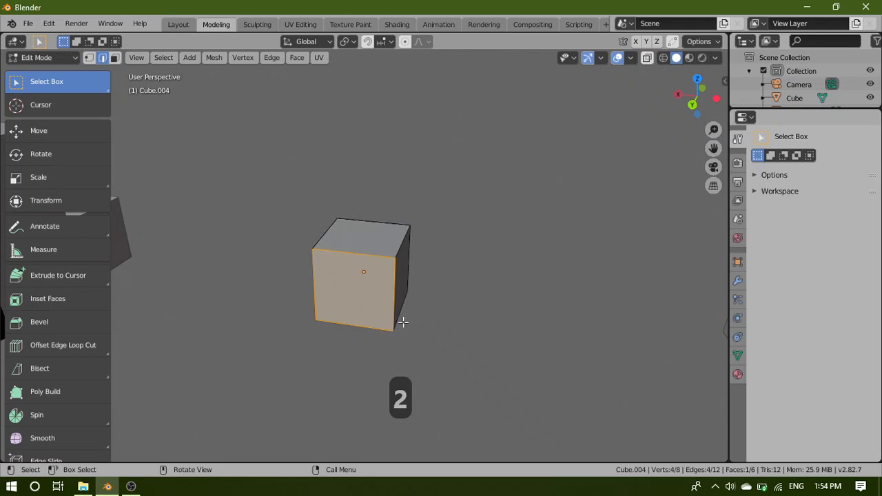
pyautogui.click(394, 279)
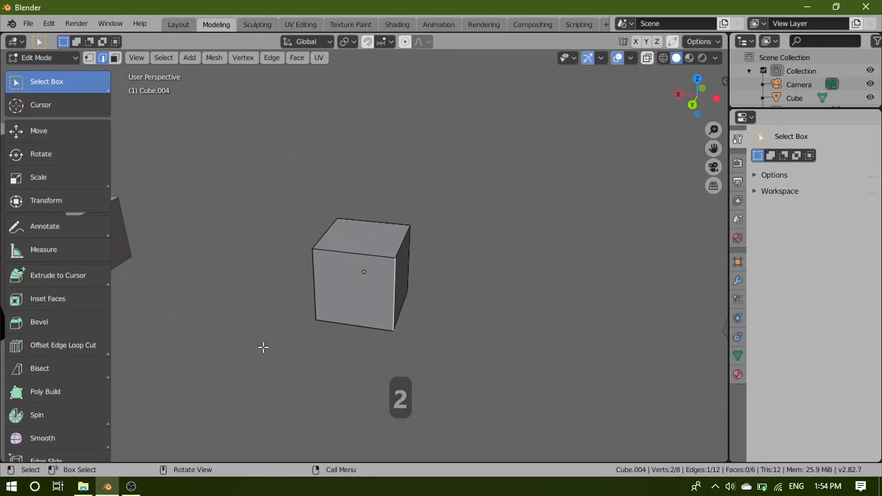
pyautogui.click(63, 326)
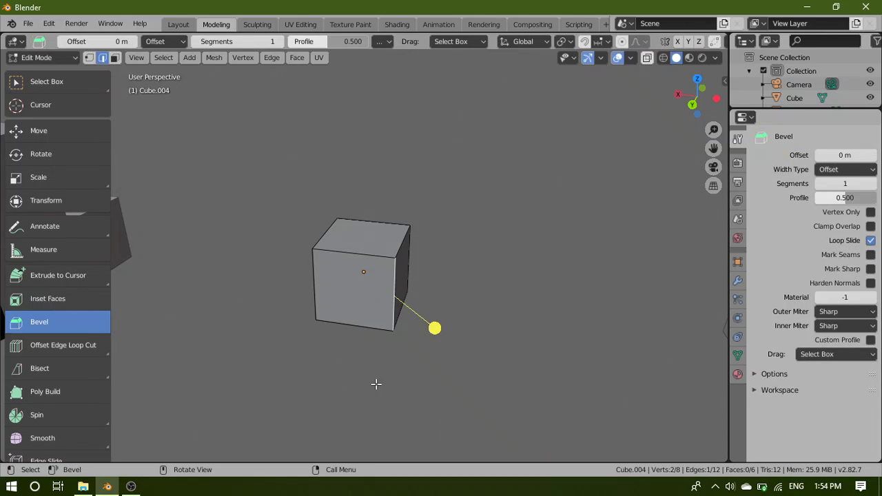
# Try beveling the selected vertical edge and undo the bevel
pyautogui.moveTo(434, 328); pyautogui.dragTo(458, 349)
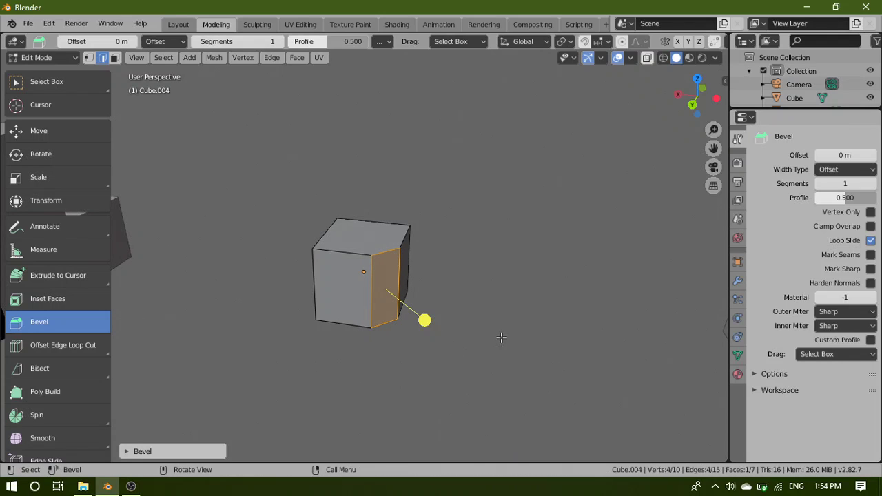
pyautogui.hotkey('ctrl', 'z')
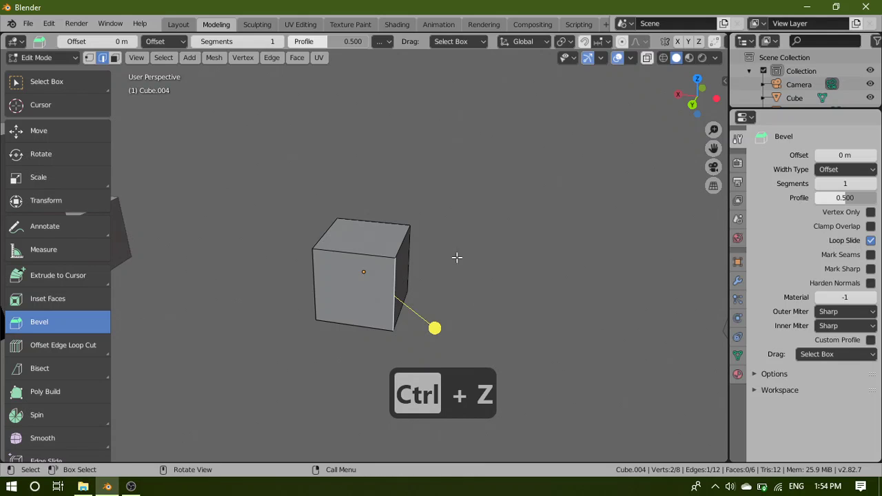
# Add the cube's other three vertical edges to the edge selection
pyautogui.moveTo(455, 257); pyautogui.dragTo(455, 383, button='middle')
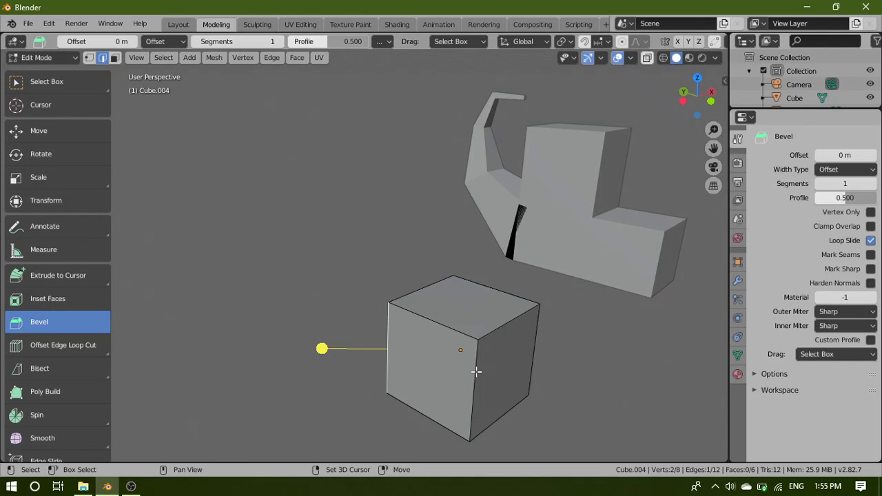
pyautogui.keyDown('shift'); pyautogui.click(476, 372); pyautogui.keyUp('shift')
pyautogui.moveTo(595, 363); pyautogui.dragTo(433, 414, button='middle')
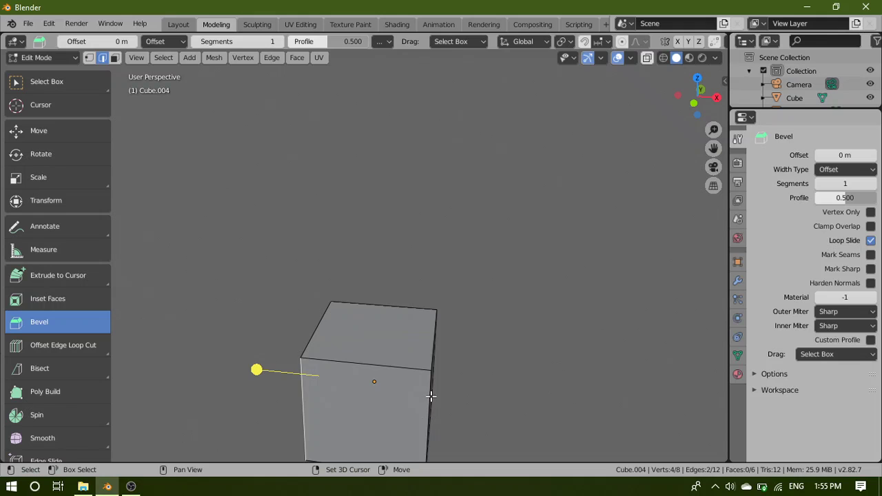
pyautogui.keyDown('shift'); pyautogui.click(430, 395); pyautogui.keyUp('shift')
pyautogui.moveTo(545, 384); pyautogui.dragTo(432, 380, button='middle')
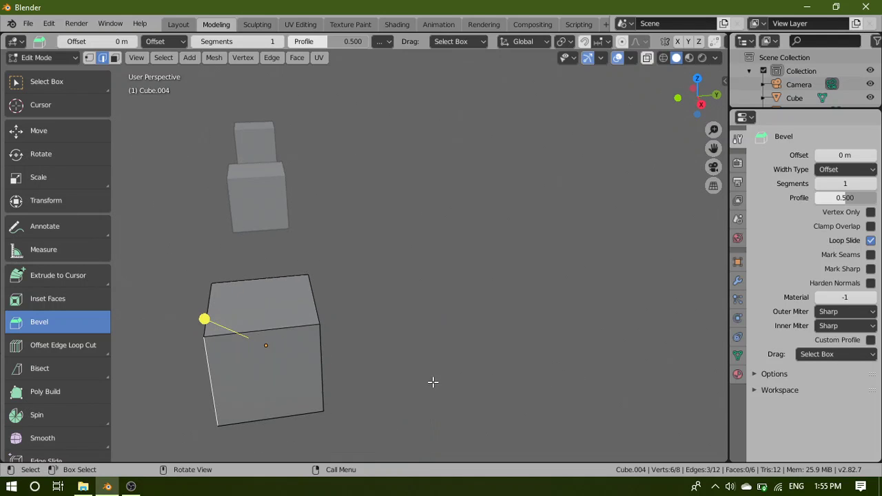
pyautogui.keyDown('shift'); pyautogui.click(321, 350); pyautogui.keyUp('shift')
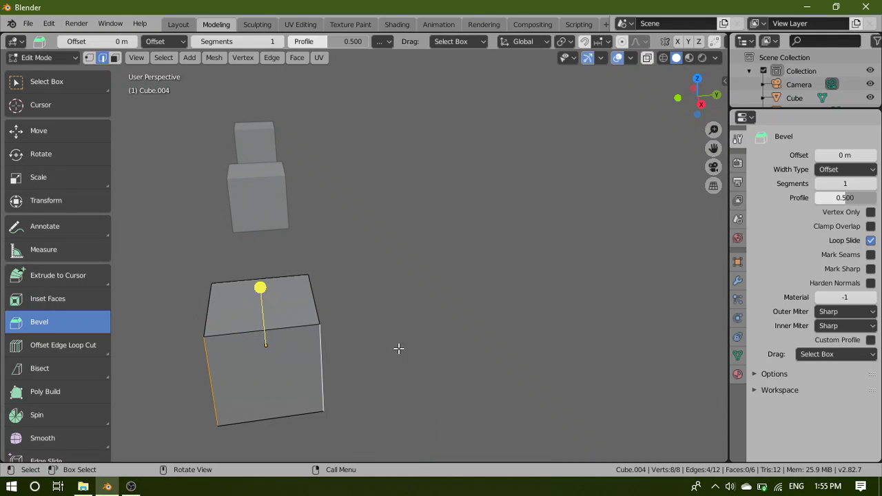
# Bevel the four vertical edges together with an offset of about 0.984 m
pyautogui.moveTo(398, 349); pyautogui.dragTo(599, 382, button='middle')
pyautogui.click(697, 86)
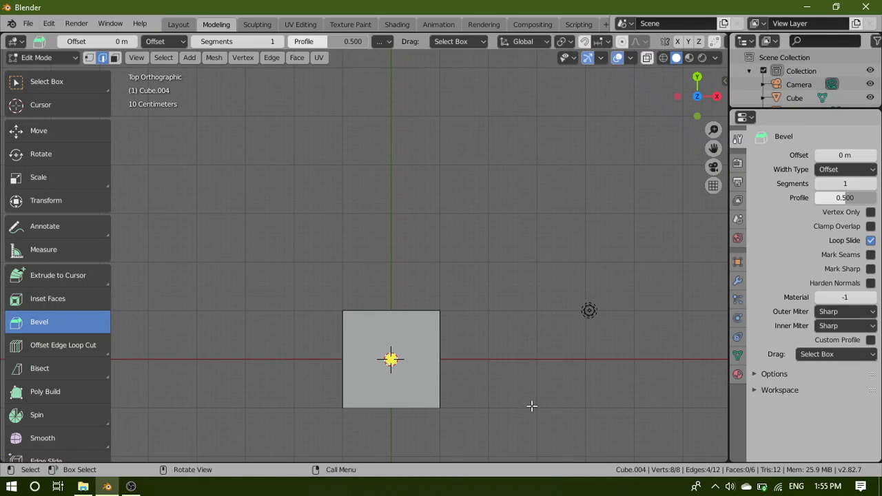
pyautogui.moveTo(468, 418); pyautogui.dragTo(398, 363, button='middle')
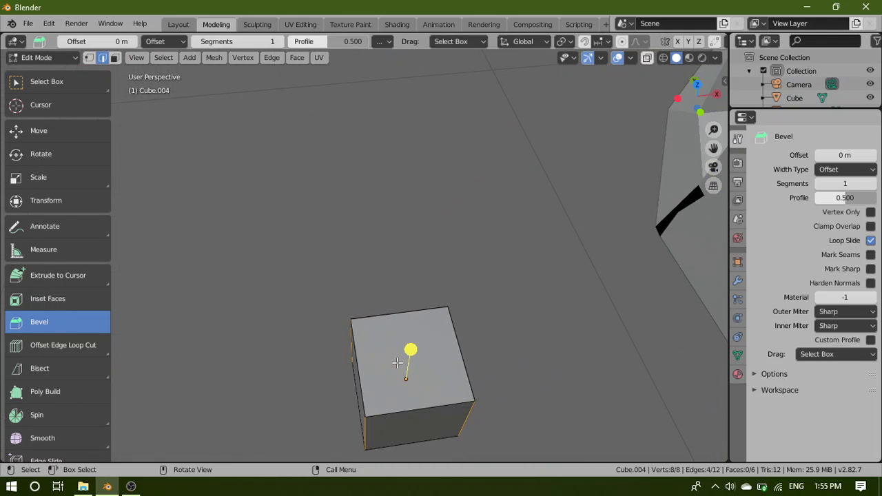
pyautogui.moveTo(412, 347); pyautogui.dragTo(419, 296)
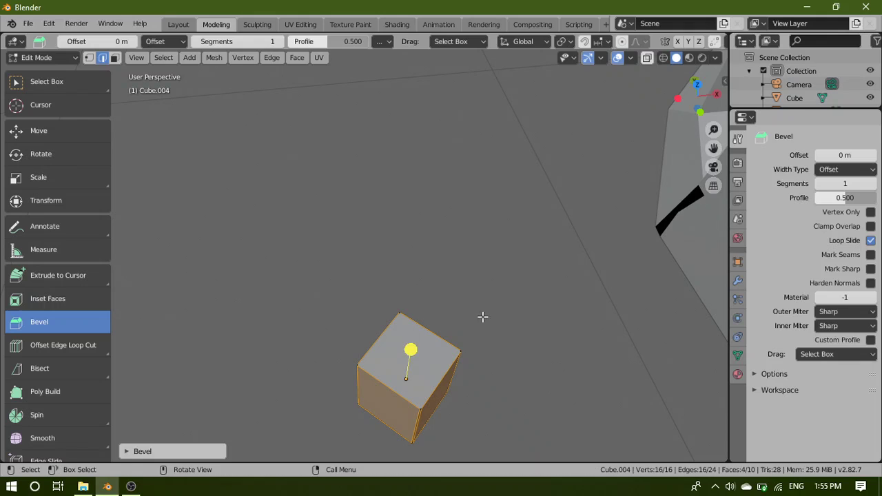
pyautogui.moveTo(513, 361); pyautogui.dragTo(451, 353, button='middle')
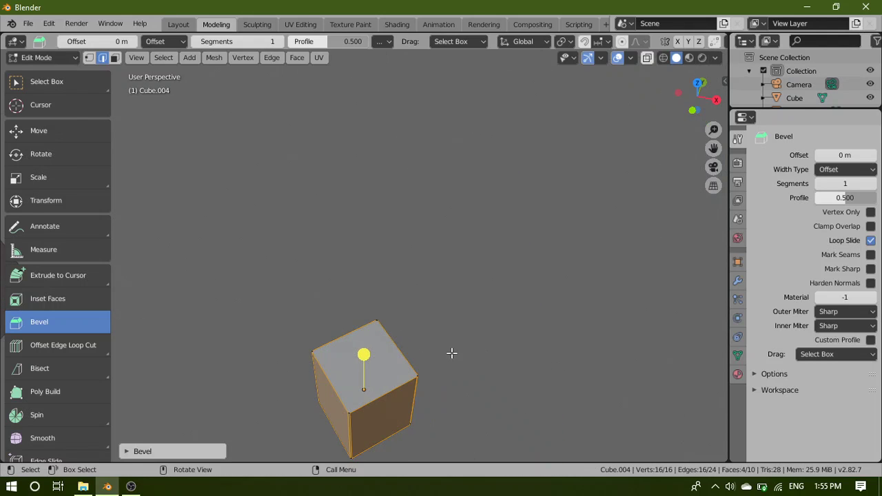
# Set the bevel to 8 segments to round the cube into a cylinder, and clear the selection
pyautogui.click(167, 451)
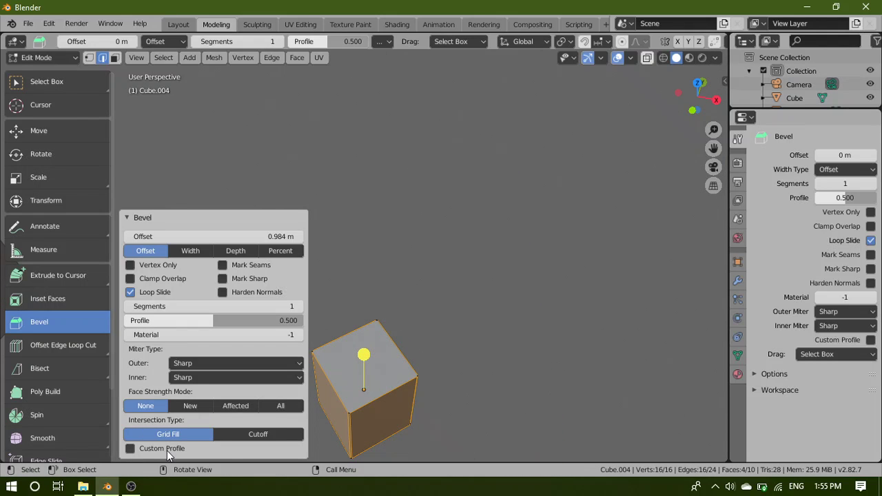
pyautogui.click(207, 306)
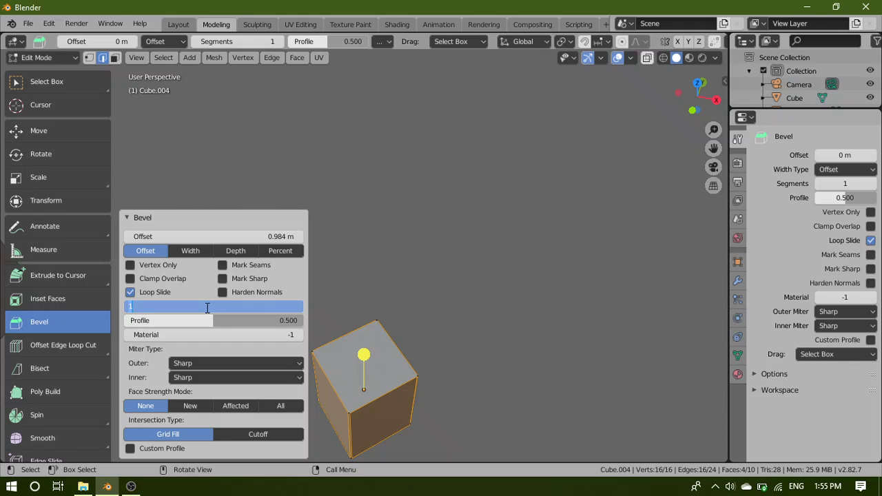
pyautogui.write('8')
pyautogui.press('Return')
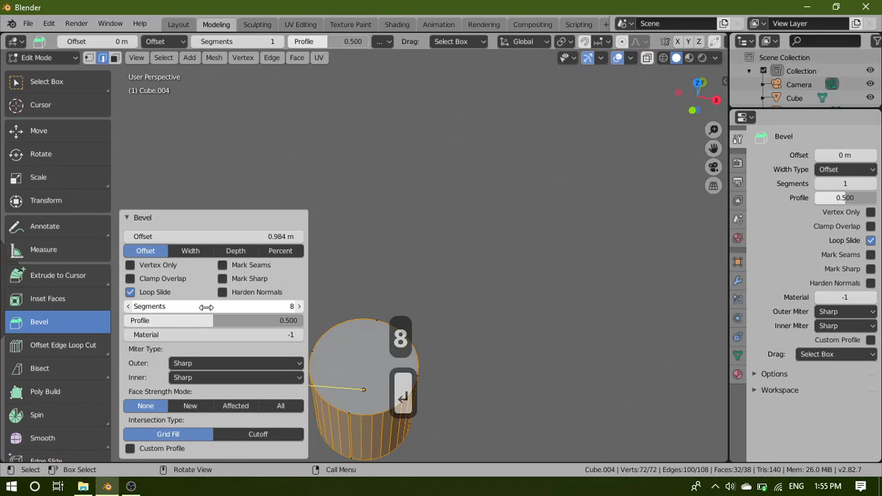
pyautogui.click(399, 238)
# Examine the rounded cylinder's side faces and top from several angles, both close up and from afar
pyautogui.moveTo(487, 405); pyautogui.dragTo(399, 301, button='middle')
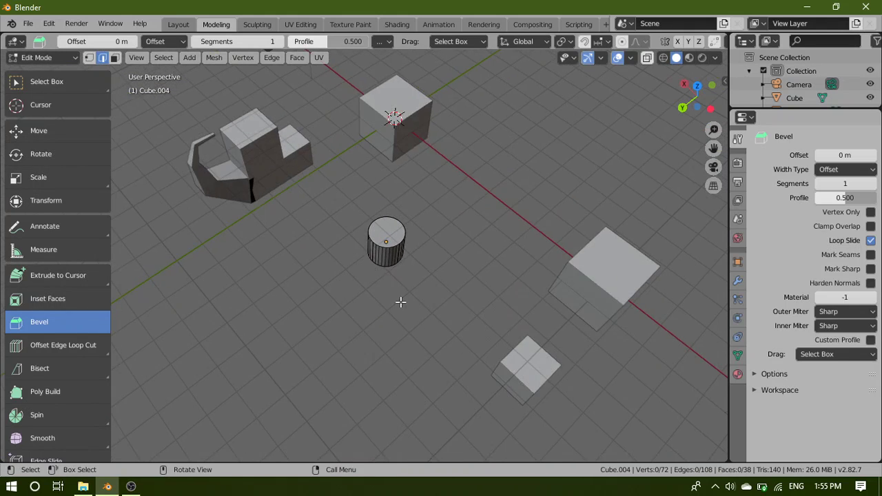
pyautogui.scroll(5, 400, 302)
pyautogui.moveTo(490, 297); pyautogui.dragTo(366, 273, button='middle')
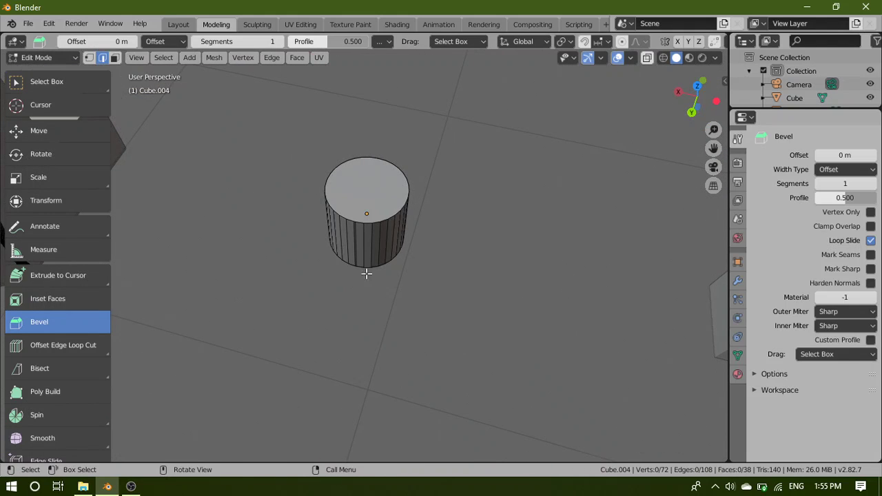
pyautogui.moveTo(460, 362); pyautogui.dragTo(404, 292, button='middle')
pyautogui.scroll(2, 404, 292)
pyautogui.scroll(-2, 404, 292)
pyautogui.scroll(2, 404, 292)
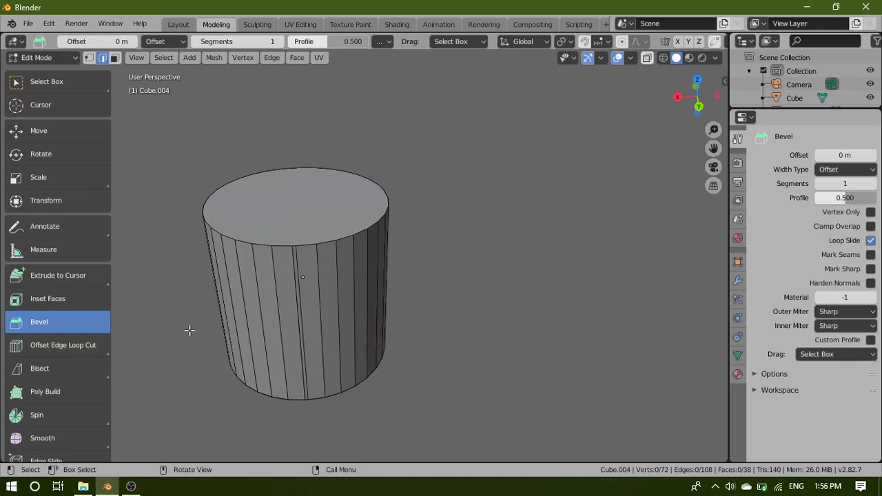
pyautogui.scroll(-8, 437, 331)
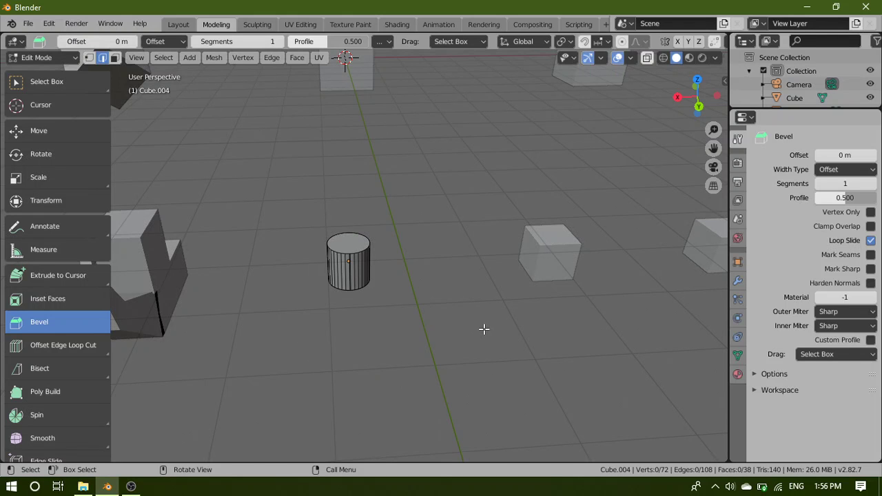
# Leave the cylinder, select the plain cube on the X axis beside the one at the origin, and open it in Edit Mode
pyautogui.press('Tab')
pyautogui.moveTo(497, 274); pyautogui.dragTo(408, 308, button='middle')
pyautogui.moveTo(365, 204); pyautogui.dragTo(454, 258, button='middle')
pyautogui.moveTo(534, 332); pyautogui.dragTo(443, 197, button='middle')
pyautogui.click(444, 199)
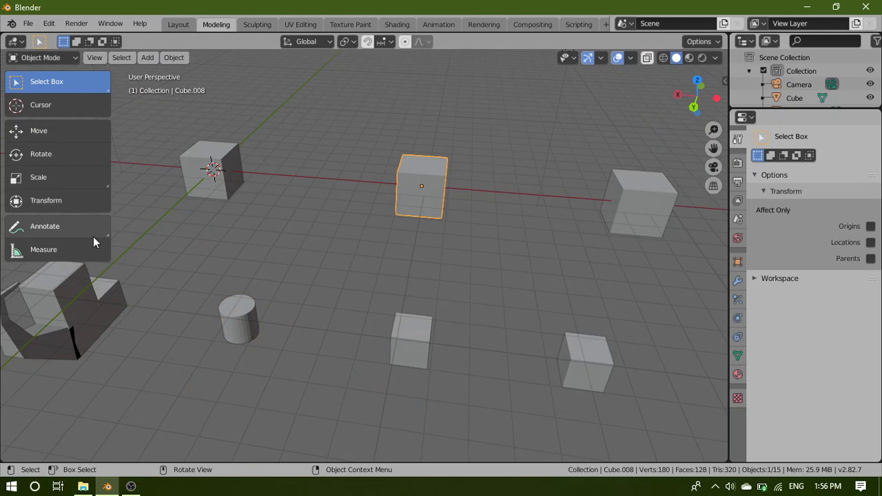
pyautogui.press('Tab')
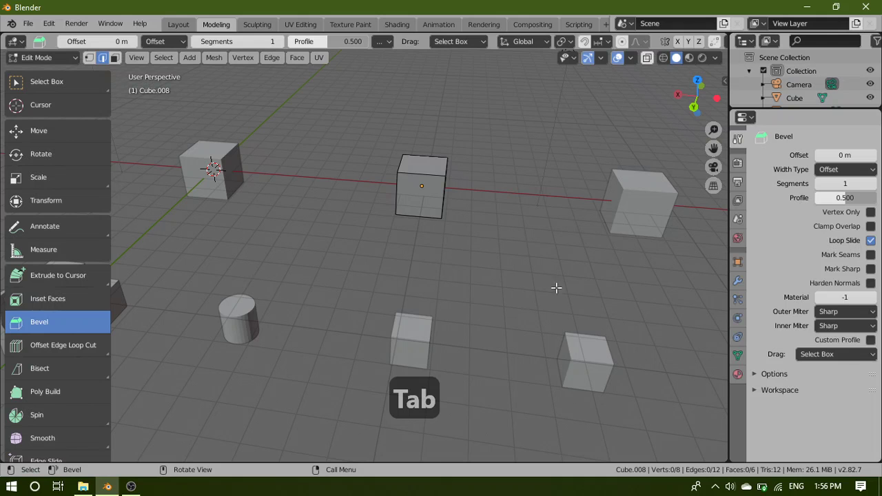
pyautogui.moveTo(556, 288); pyautogui.dragTo(441, 293, button='middle')
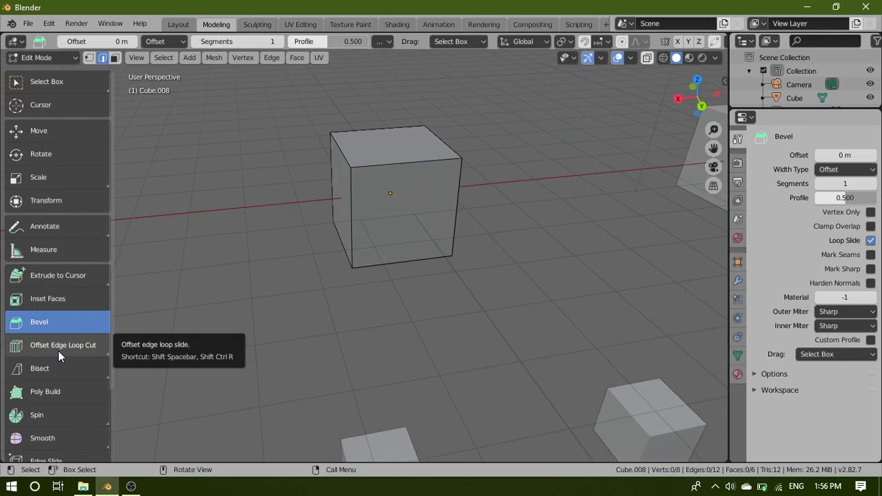
# Add one vertical and one horizontal loop cut through the middle of the cube with the Loop Cut tool
pyautogui.moveTo(85, 350); pyautogui.dragTo(70, 376)
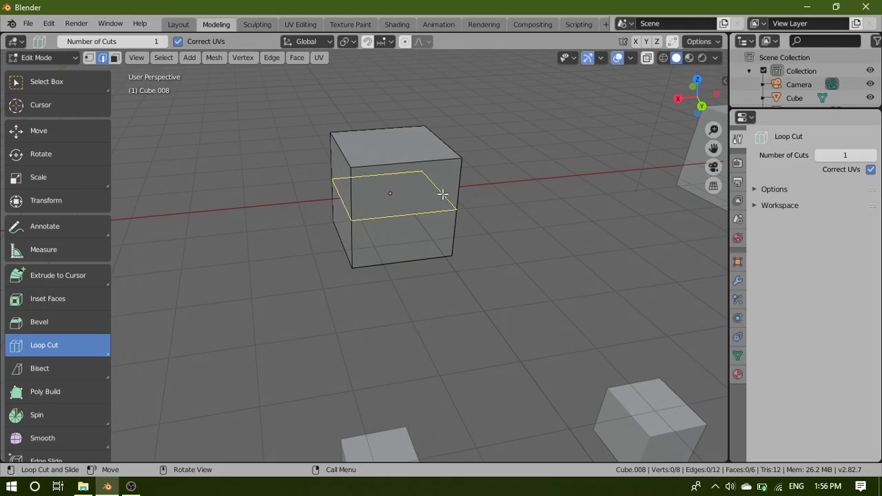
pyautogui.click(386, 146)
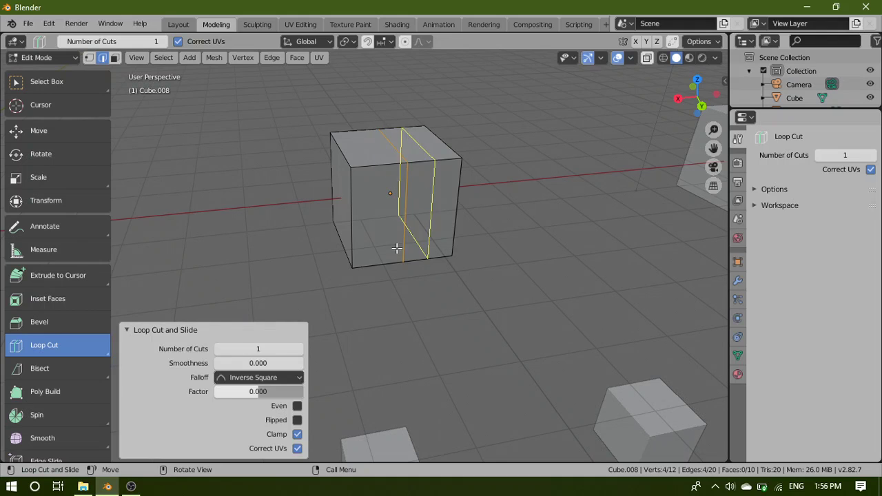
pyautogui.click(361, 210)
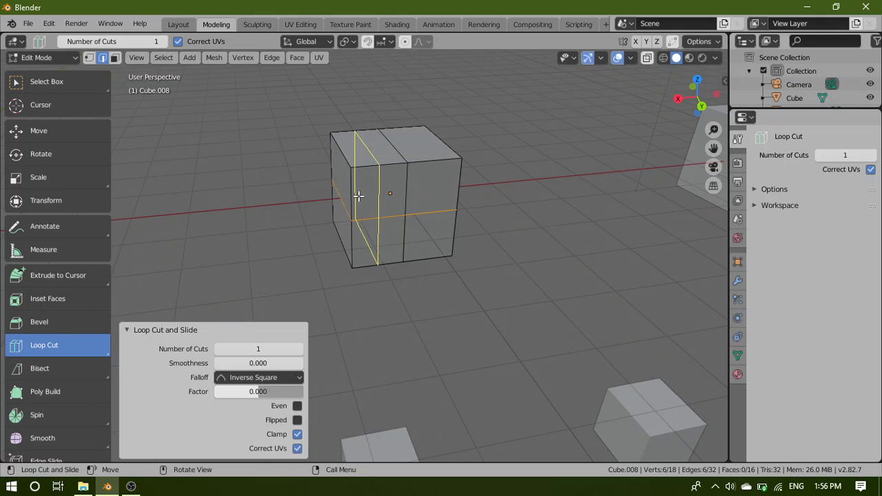
# Try another horizontal loop cut across the upper half of the cube
pyautogui.rightClick(280, 193)
pyautogui.click(146, 200)
pyautogui.click(306, 172)
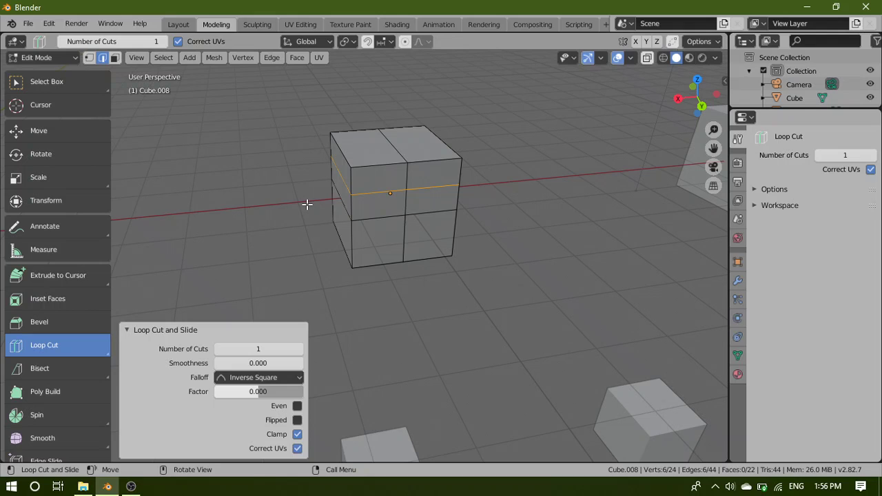
# Undo the loop cut in the upper half and return to Select Box in face select mode
pyautogui.click(44, 80)
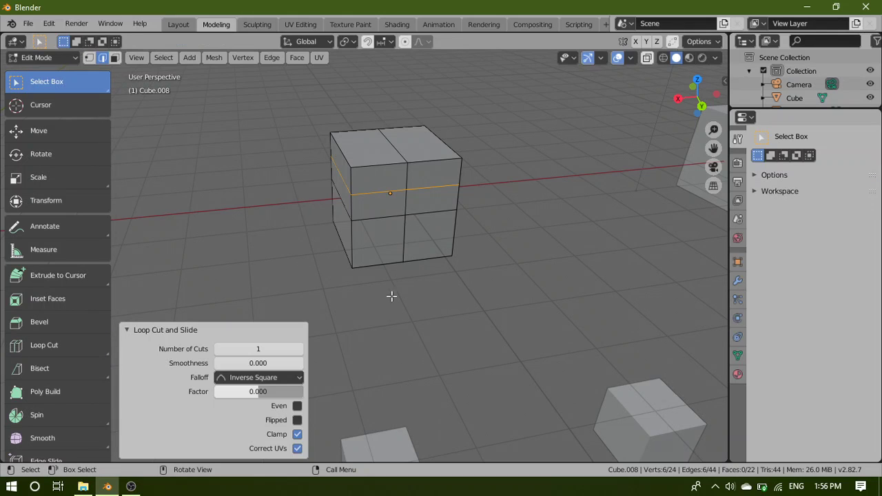
pyautogui.hotkey('ctrl', 'z')
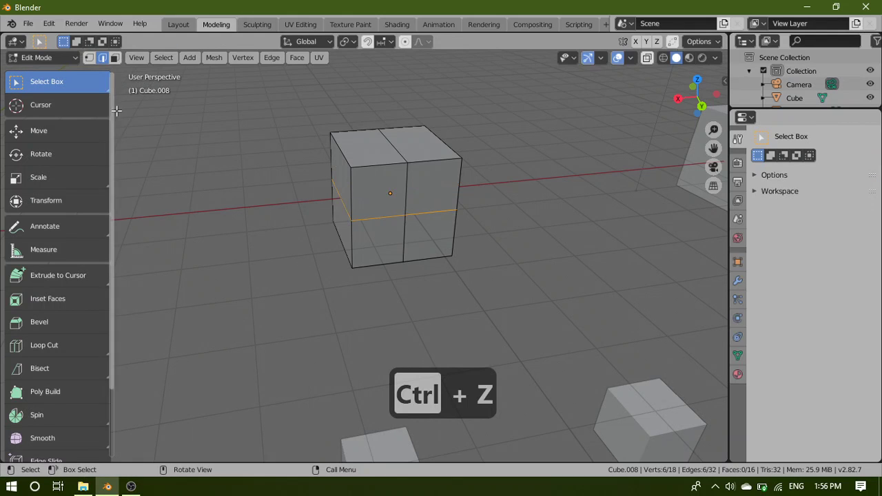
pyautogui.click(115, 58)
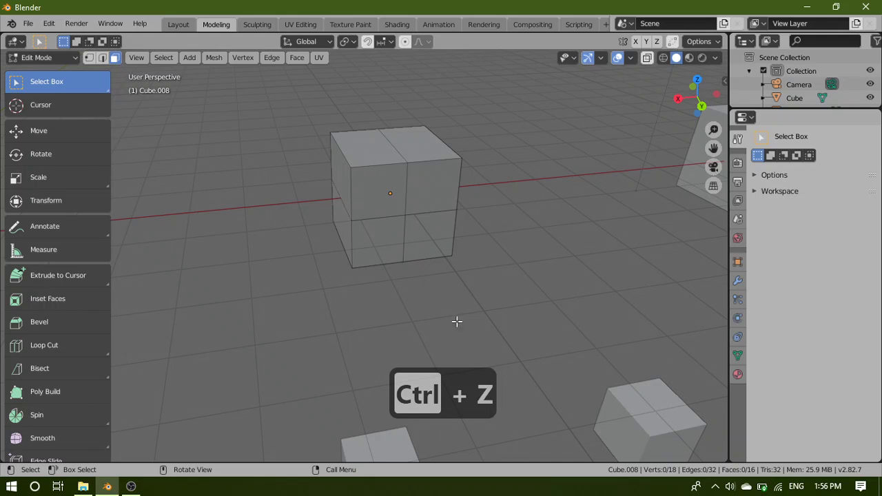
# Select one lower face on the front side of the subdivided cube, keeping Select Box as the active tool
pyautogui.scroll(-3, 413, 273)
pyautogui.scroll(6, 391, 274)
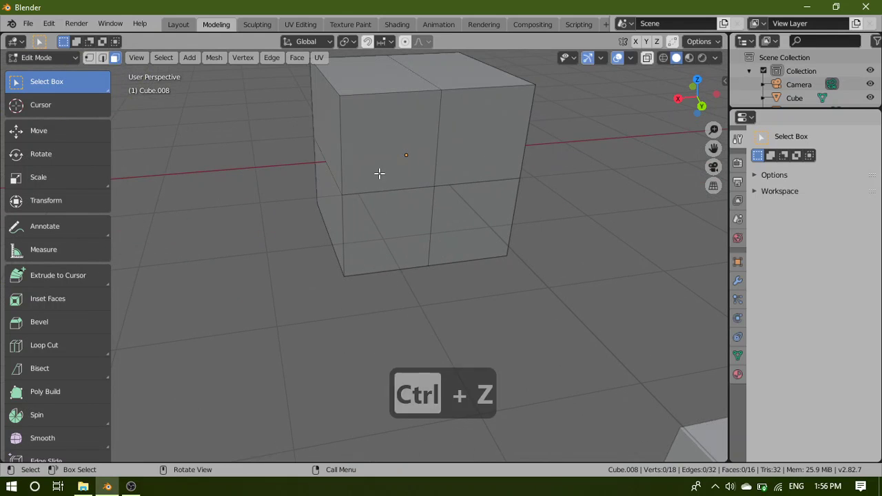
pyautogui.click(402, 241)
pyautogui.scroll(-2, 379, 358)
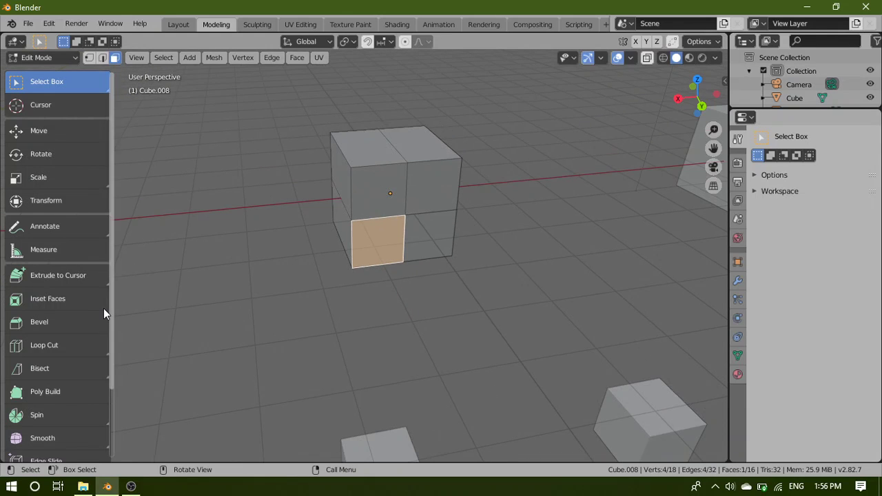
pyautogui.click(72, 345)
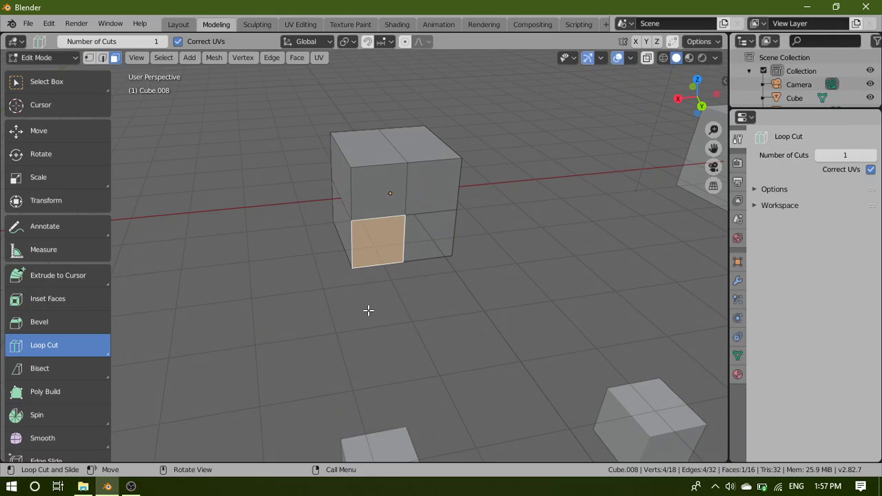
pyautogui.click(39, 81)
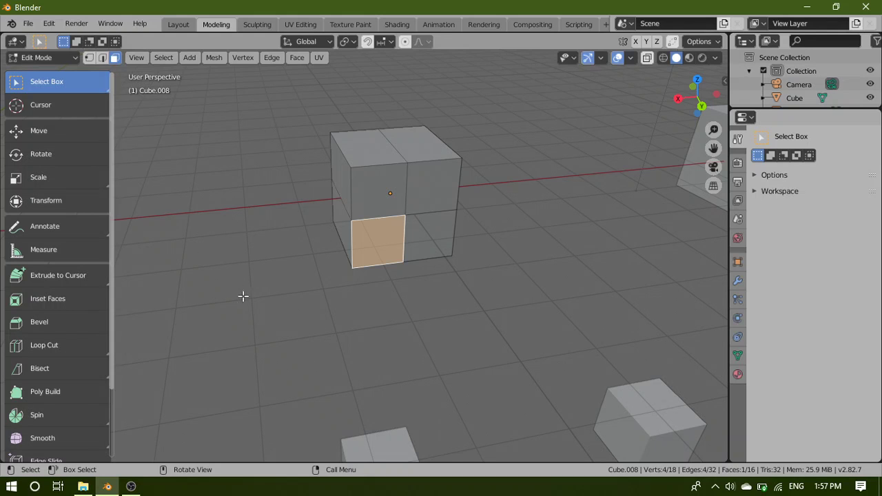
# Examine the subdivided cube's edge divisions from several sides and clear the face selection
pyautogui.moveTo(242, 296); pyautogui.dragTo(73, 332, button='middle')
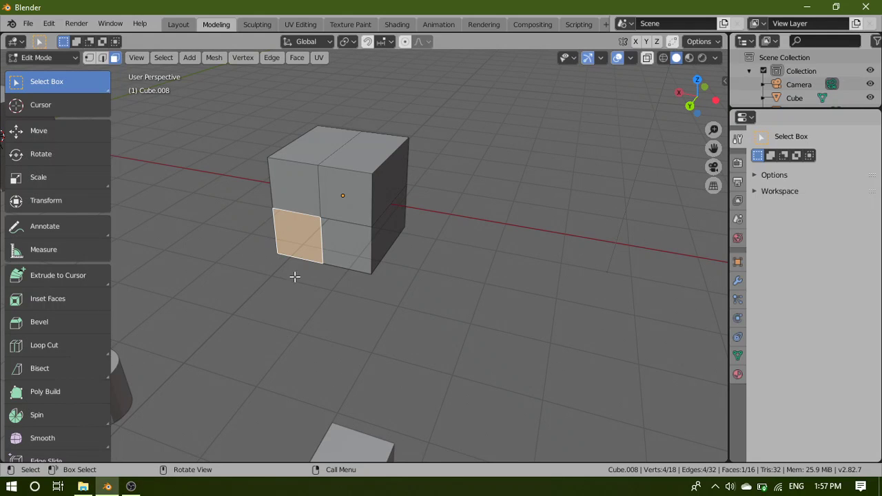
pyautogui.scroll(5, 295, 276)
pyautogui.scroll(-7, 350, 282)
pyautogui.moveTo(222, 251); pyautogui.dragTo(375, 251, button='middle')
pyautogui.moveTo(284, 247); pyautogui.dragTo(313, 204, button='middle')
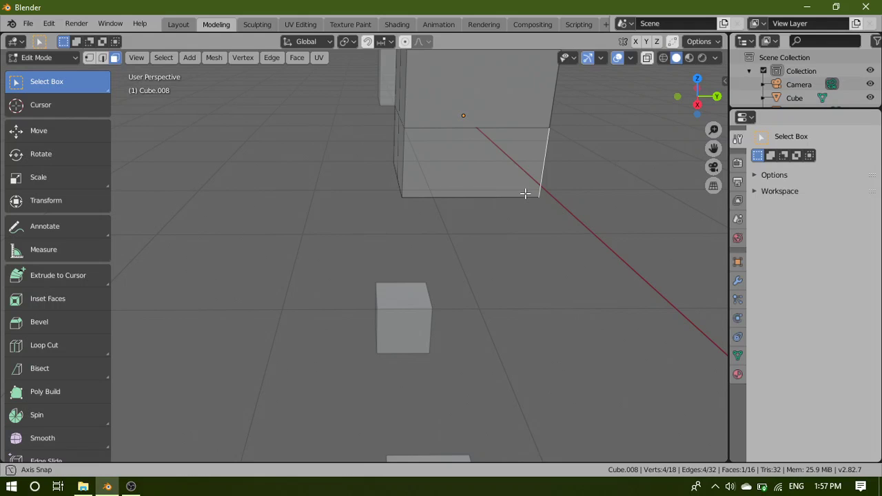
pyautogui.moveTo(527, 193); pyautogui.dragTo(394, 204, button='middle')
pyautogui.click(232, 266)
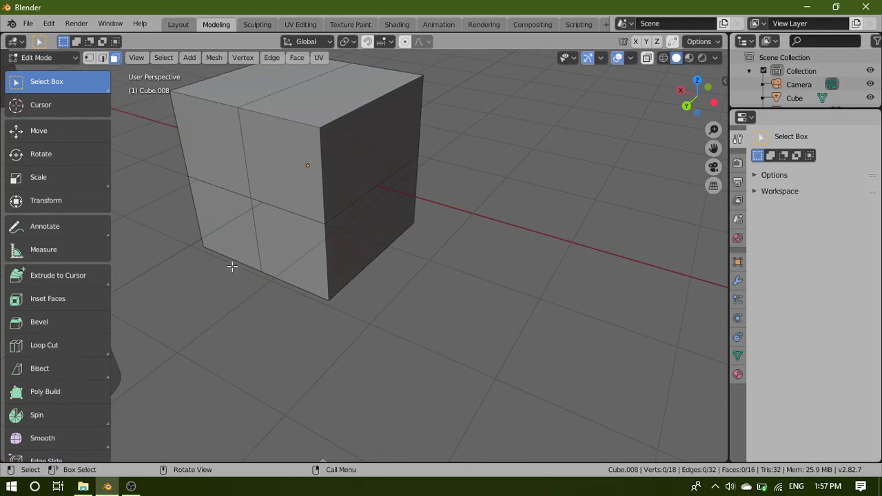
pyautogui.moveTo(249, 283); pyautogui.dragTo(378, 233, button='middle')
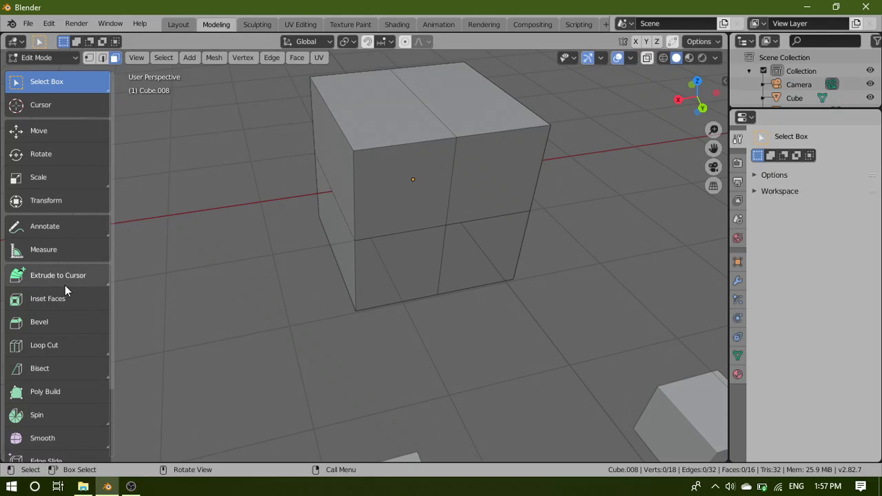
# Loop Cut one half of the subdivided cube vertically, with the number of cuts set to 4
pyautogui.click(62, 346)
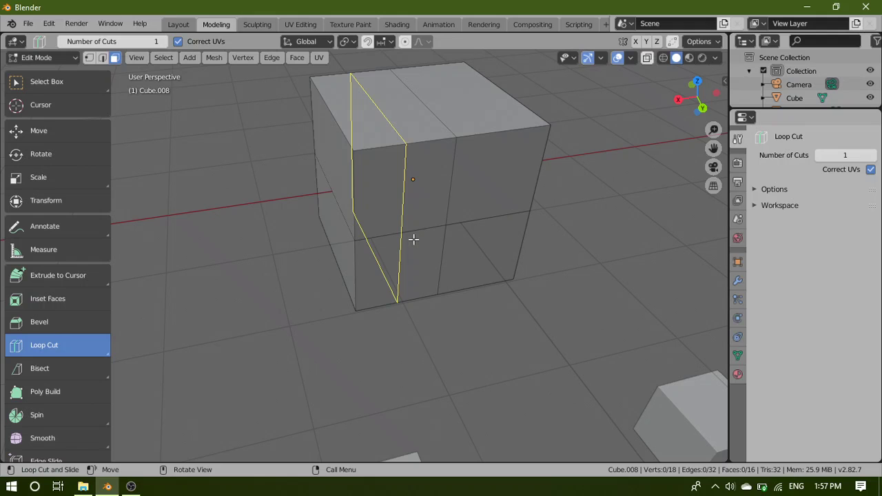
pyautogui.click(414, 239)
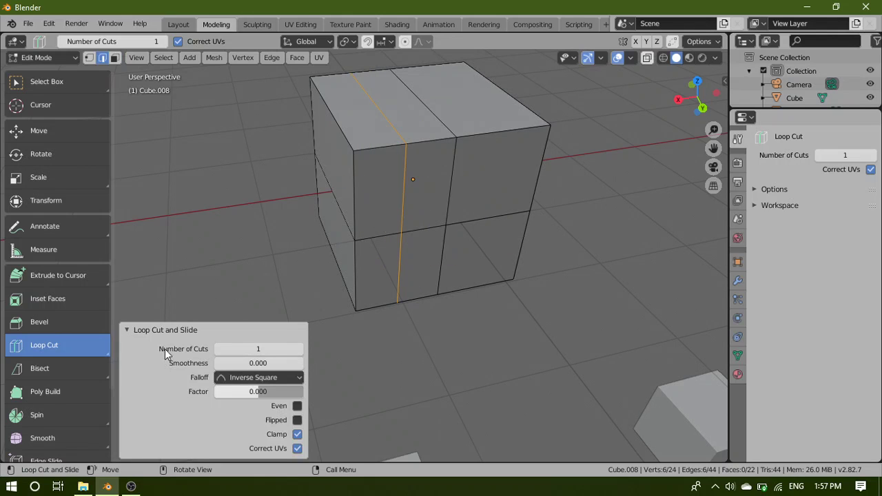
pyautogui.click(124, 330)
pyautogui.click(128, 451)
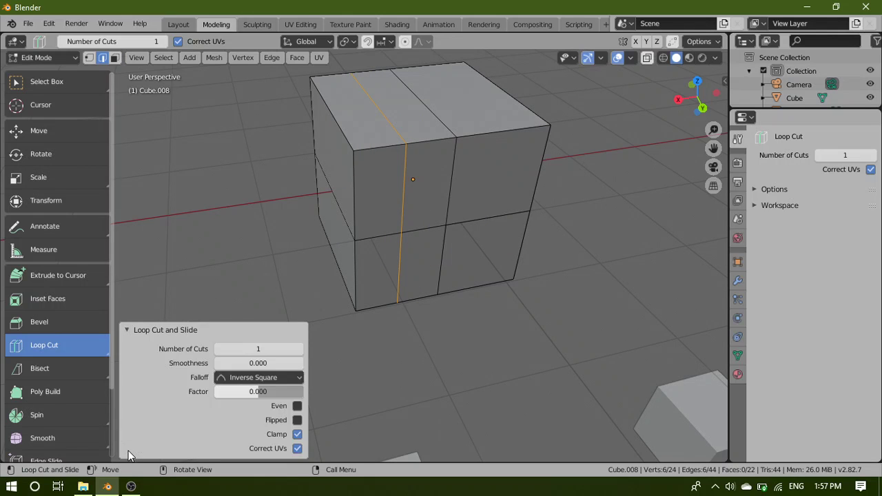
pyautogui.click(273, 351)
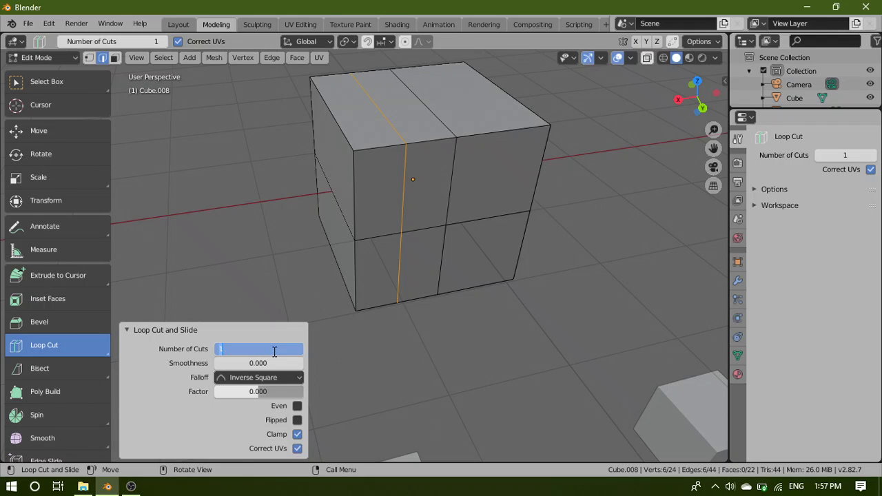
pyautogui.write('4')
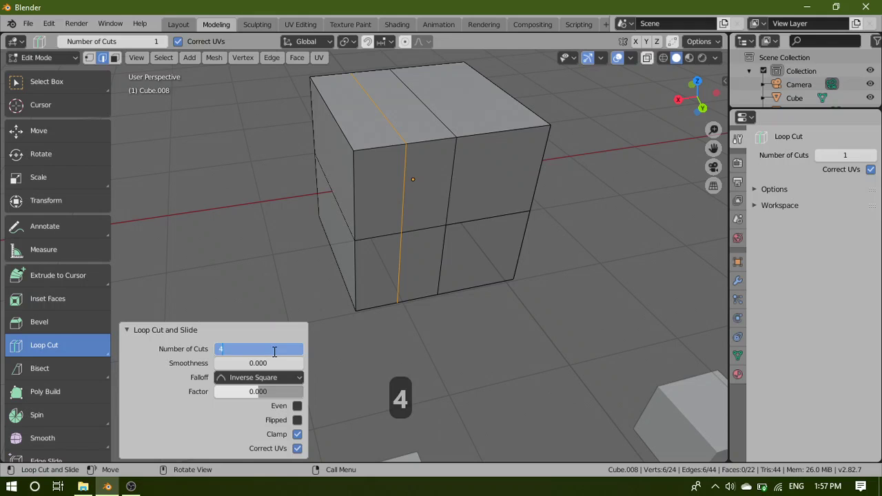
pyautogui.press('Return')
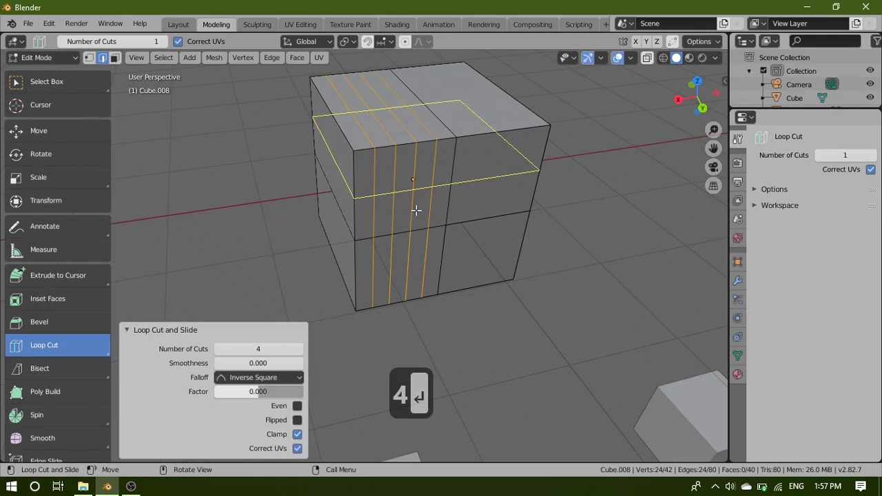
# Add a single vertical loop cut between the third and fourth new cuts, then return to Select Box
pyautogui.click(425, 307)
pyautogui.scroll(-2, 484, 322)
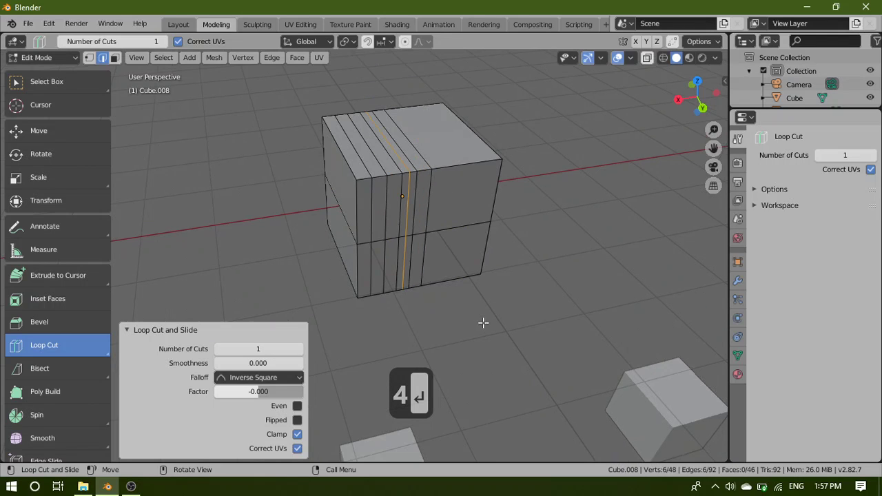
pyautogui.rightClick(452, 317)
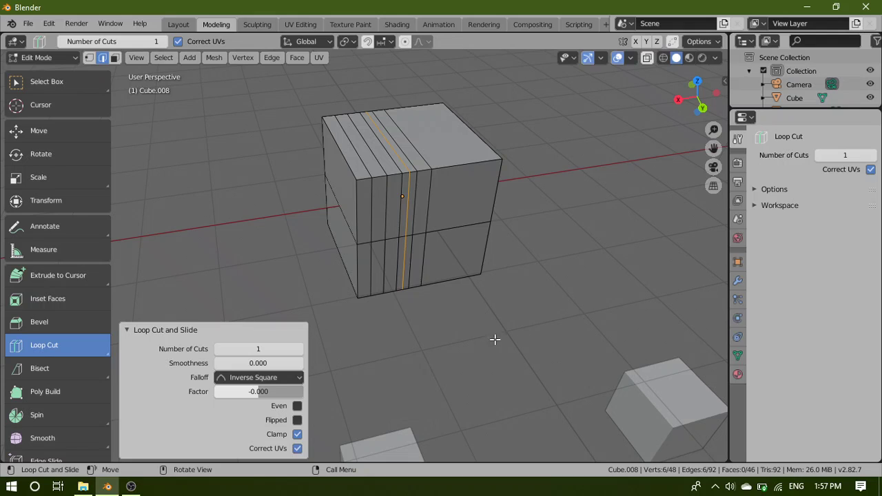
pyautogui.press('Return')
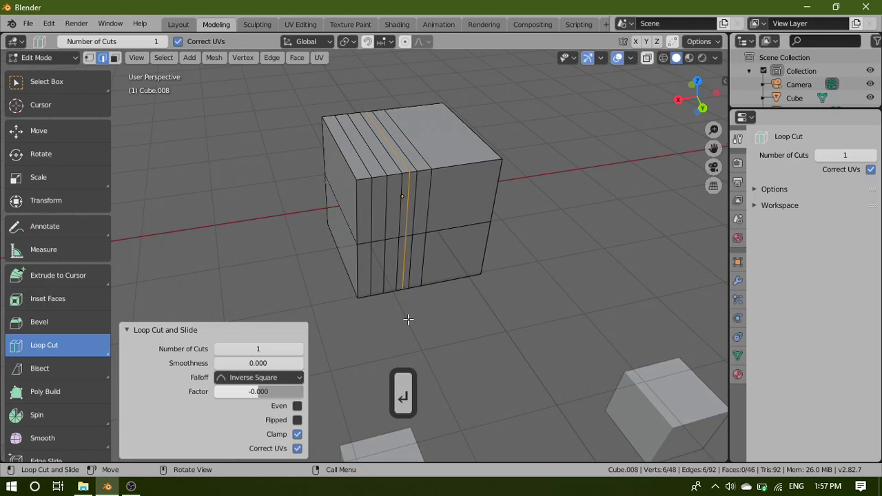
pyautogui.click(128, 330)
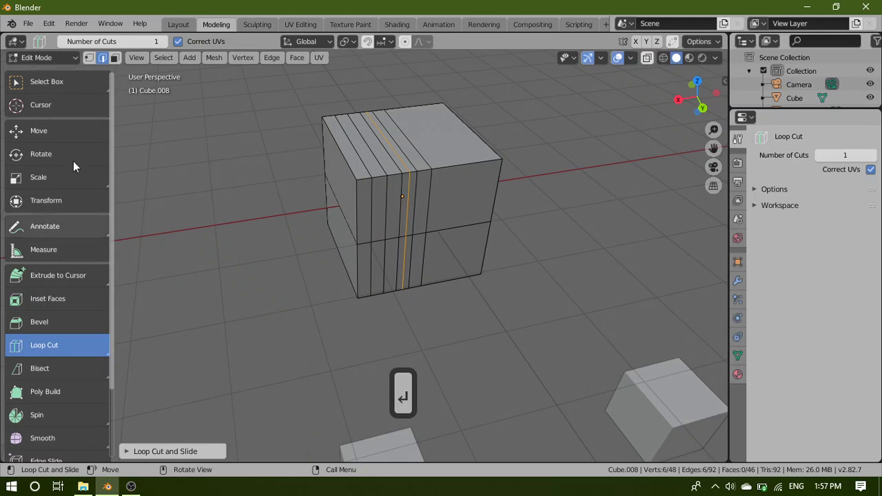
pyautogui.click(65, 80)
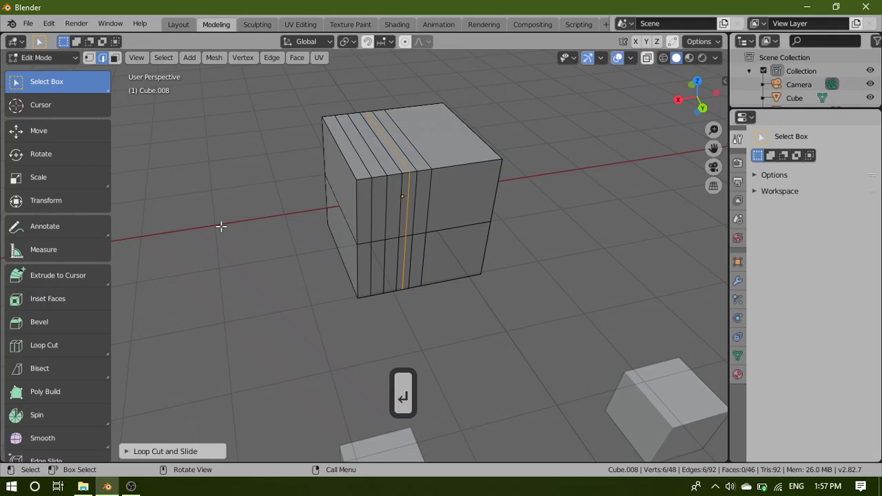
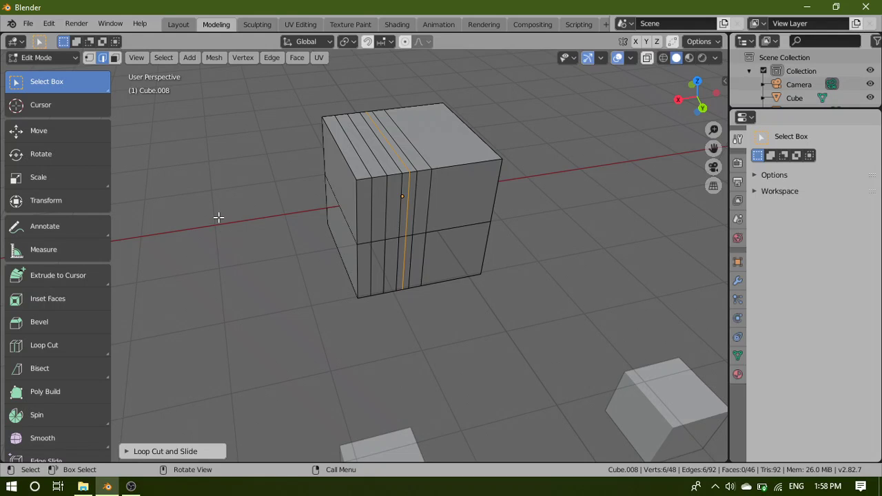
# Add a new cube to the mesh and move it along the X axis until it sits beside the loop-cut cube
pyautogui.hotkey('shift', 'a')
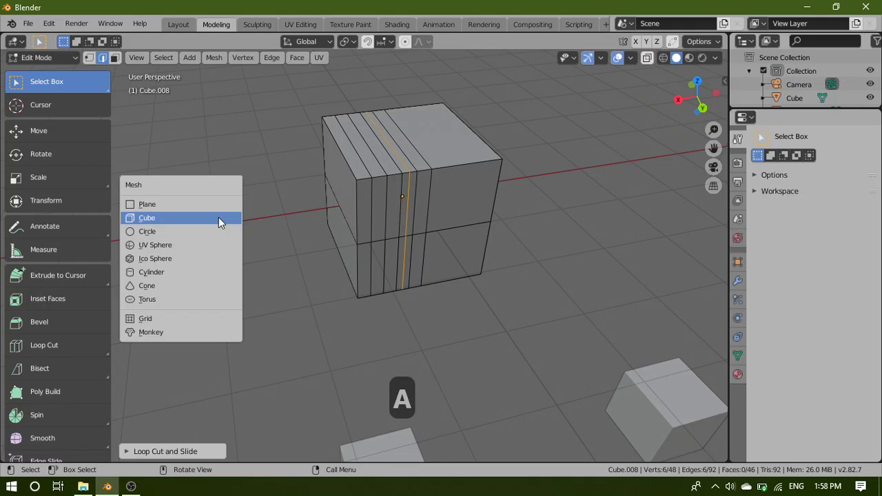
pyautogui.click(231, 219)
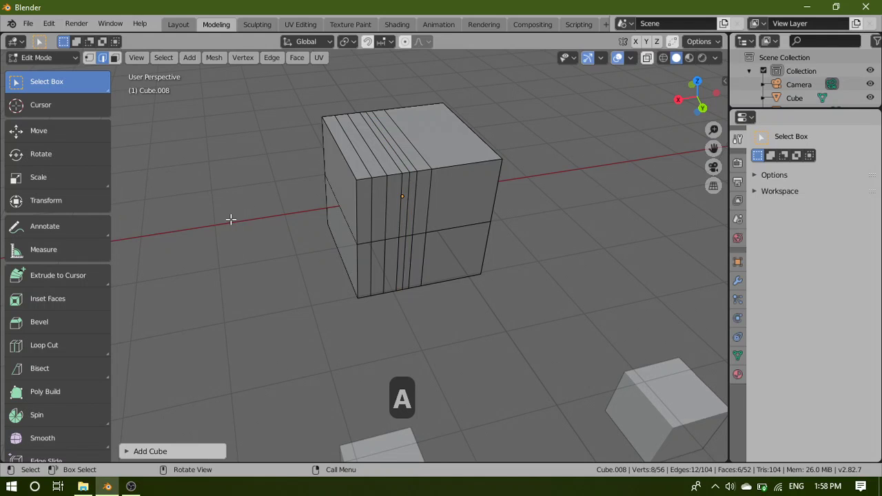
pyautogui.scroll(-8, 381, 306)
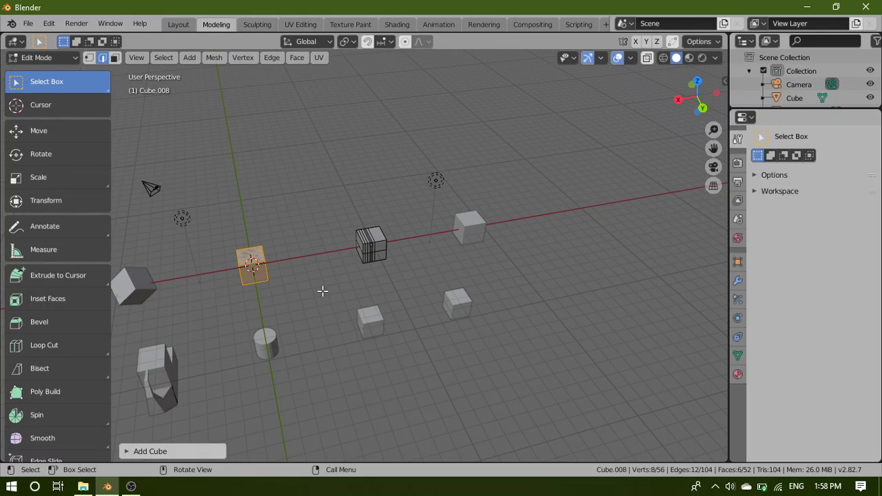
pyautogui.press('g')
pyautogui.press('x')
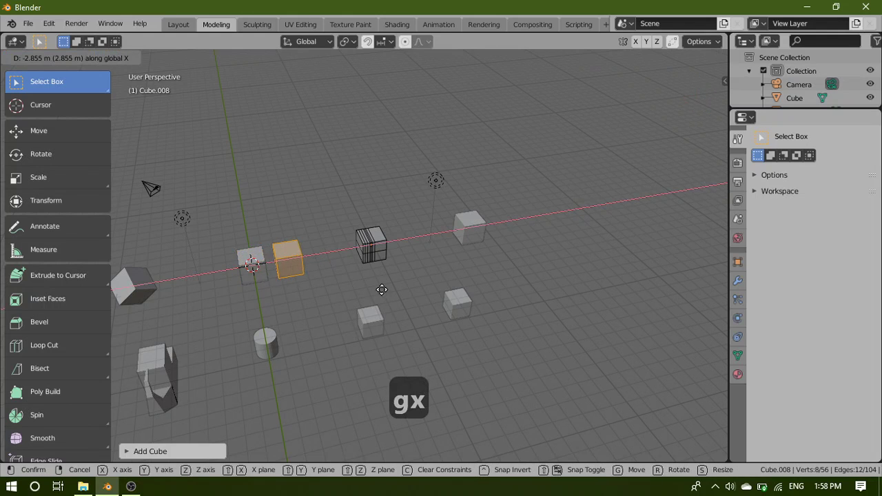
pyautogui.click(415, 276)
pyautogui.scroll(6, 359, 295)
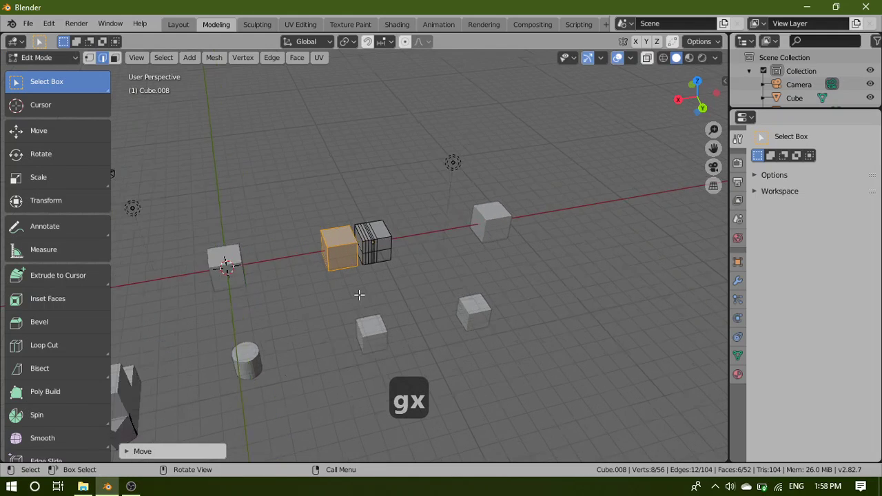
pyautogui.scroll(3, 360, 295)
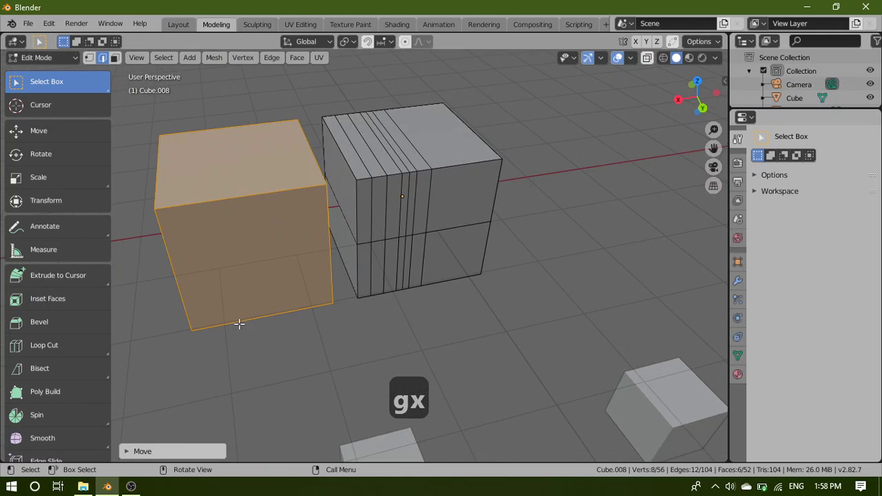
# Loop Cut the new cube horizontally with 8 cuts and the Even option enabled
pyautogui.click(53, 346)
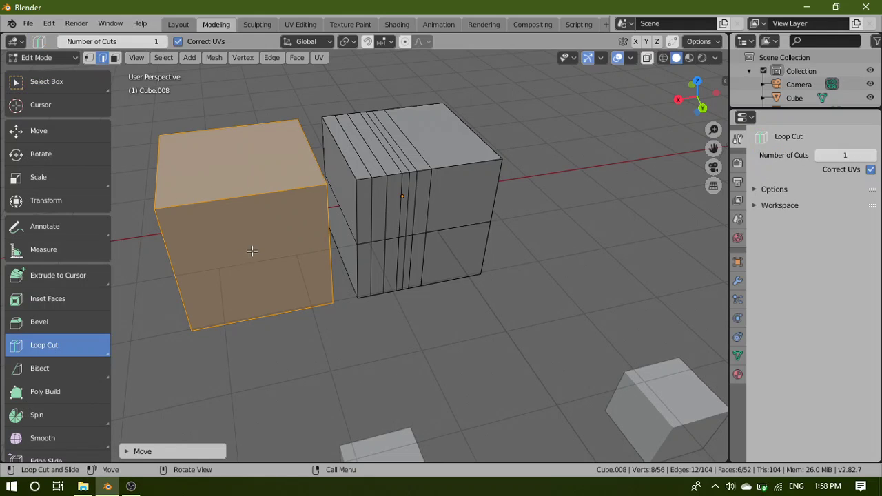
pyautogui.click(170, 291)
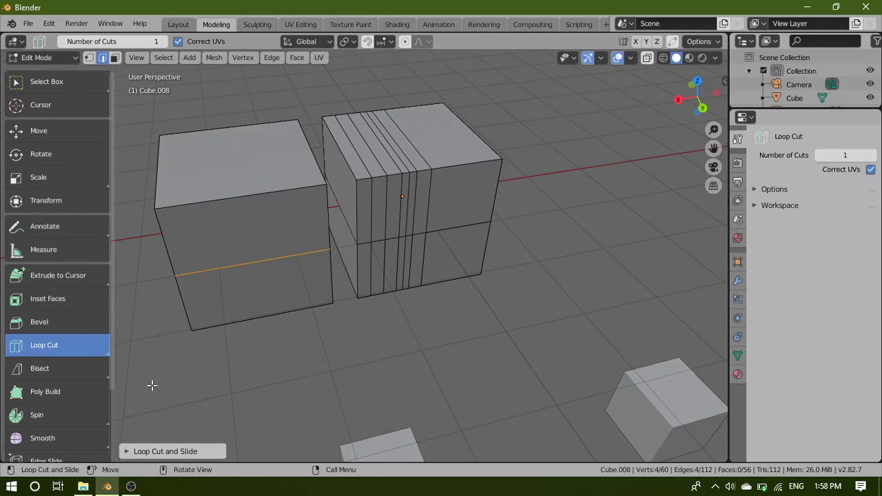
pyautogui.click(130, 451)
pyautogui.click(276, 354)
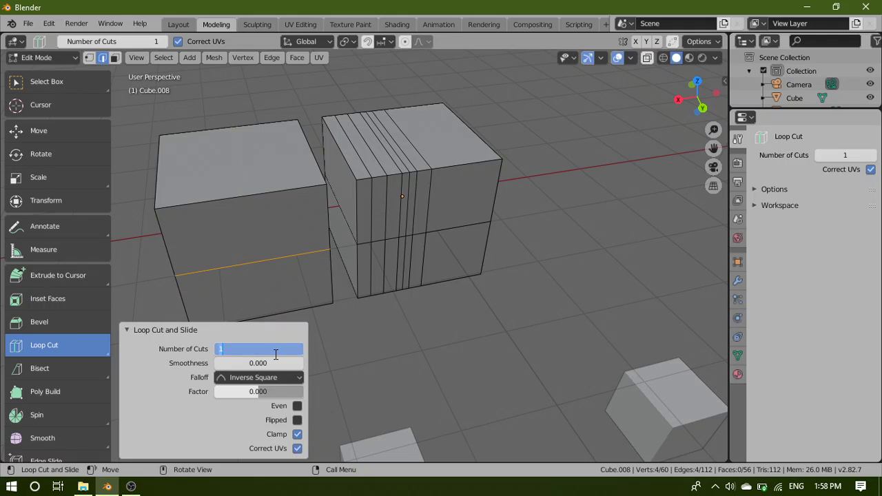
pyautogui.write('8')
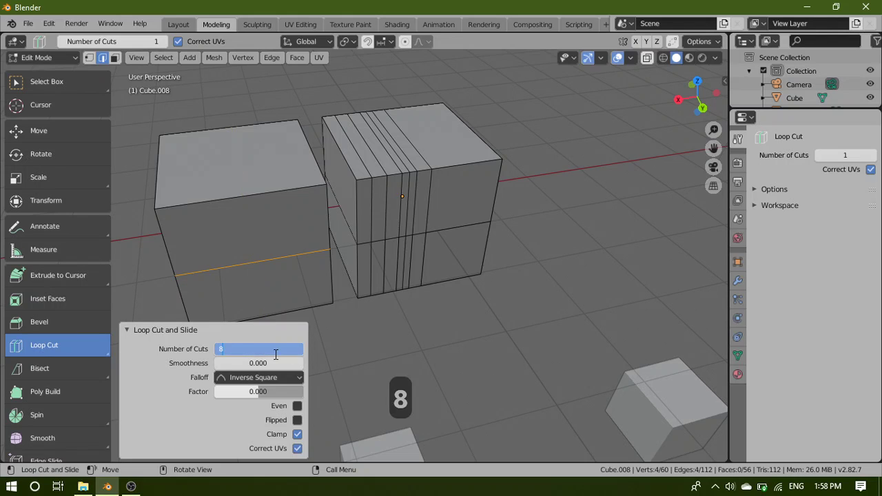
pyautogui.press('Return')
pyautogui.click(151, 406)
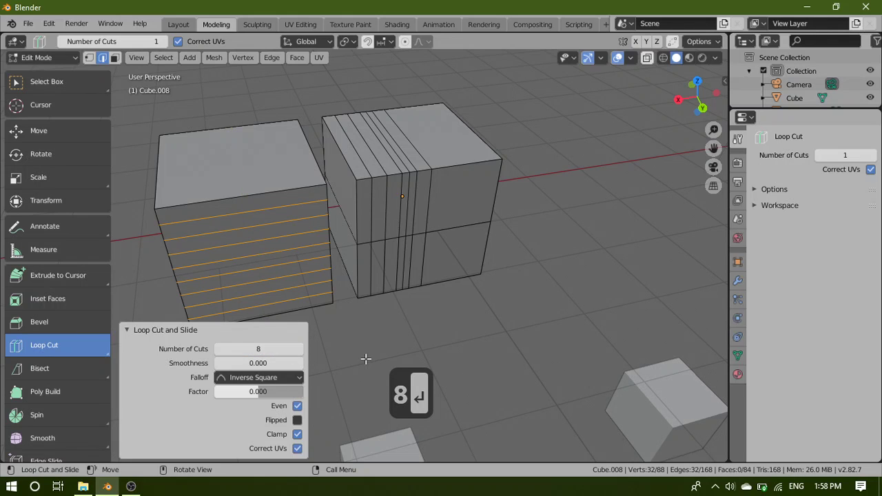
pyautogui.click(127, 330)
pyautogui.scroll(-6, 330, 378)
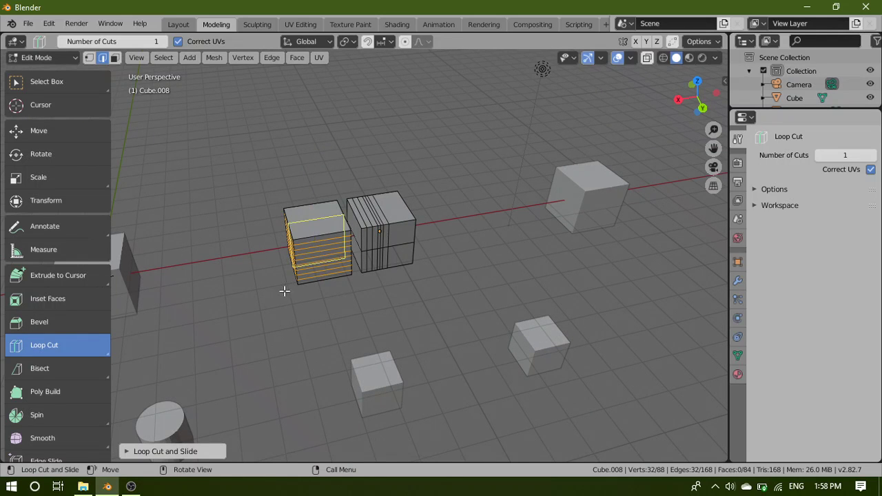
# Return to Select Box and select the bottom front edge of the newly cut cube
pyautogui.press('Return')
pyautogui.rightClick(252, 301)
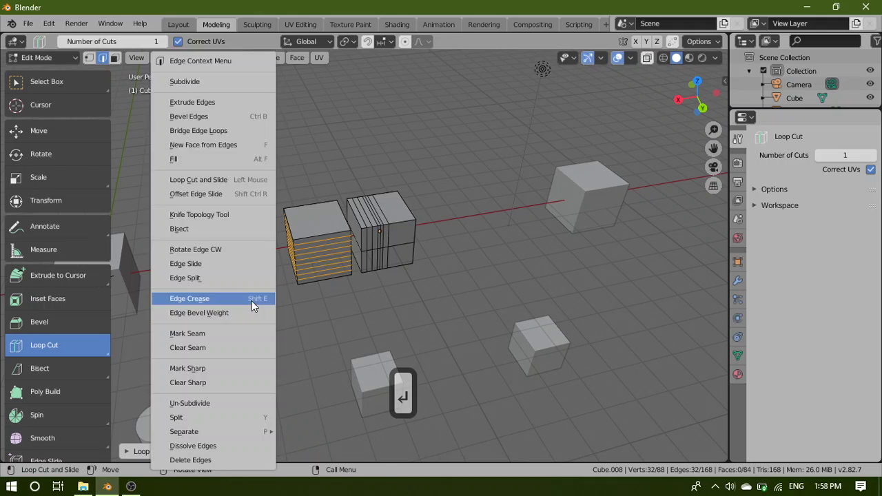
pyautogui.click(67, 89)
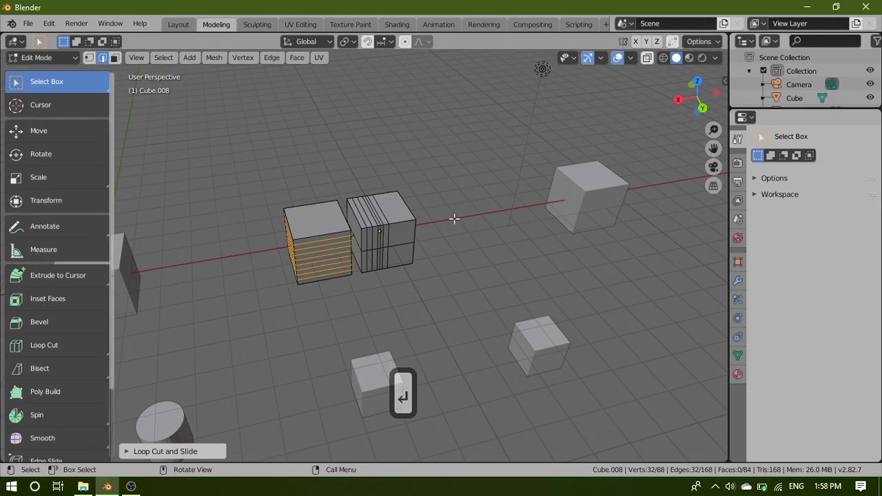
pyautogui.scroll(-3, 384, 315)
pyautogui.scroll(5, 379, 311)
pyautogui.click(328, 303)
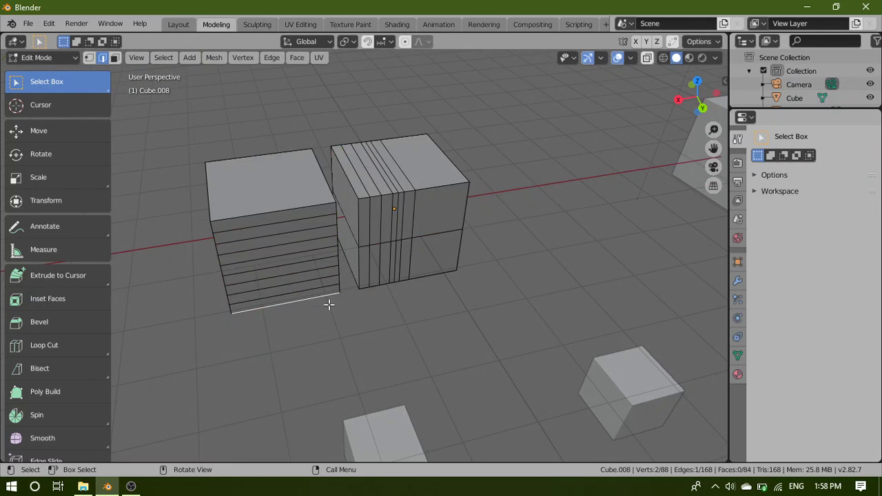
# Clear the edge selection and return the two cut cubes to Object Mode
pyautogui.click(422, 369)
pyautogui.press('Tab')
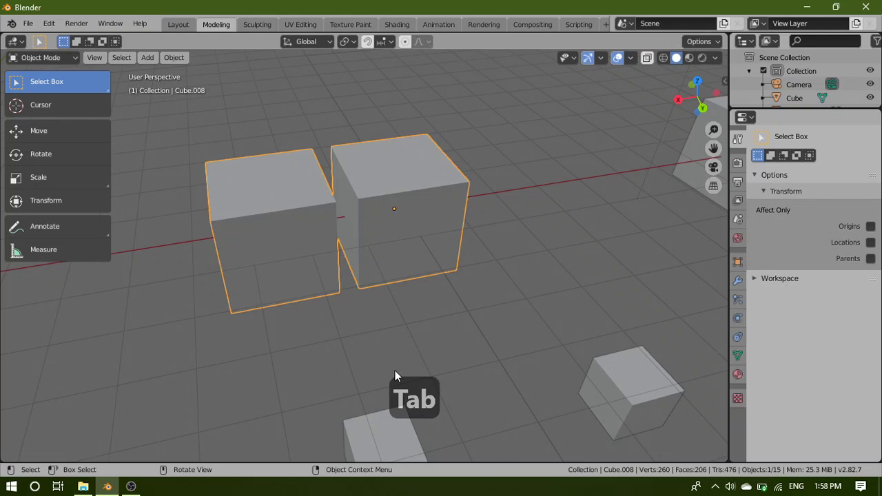
pyautogui.scroll(-4, 398, 376)
pyautogui.moveTo(199, 316); pyautogui.dragTo(173, 299, button='middle')
pyautogui.scroll(5, 418, 333)
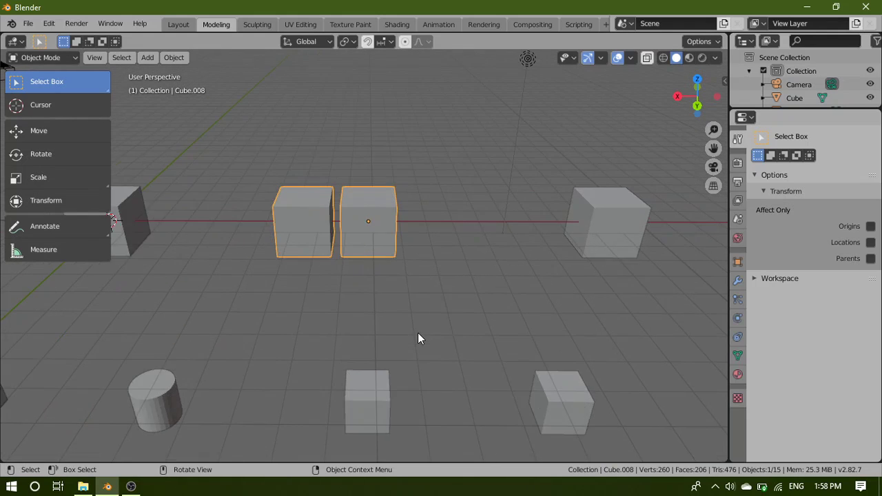
pyautogui.scroll(-6, 357, 349)
pyautogui.scroll(7, 359, 352)
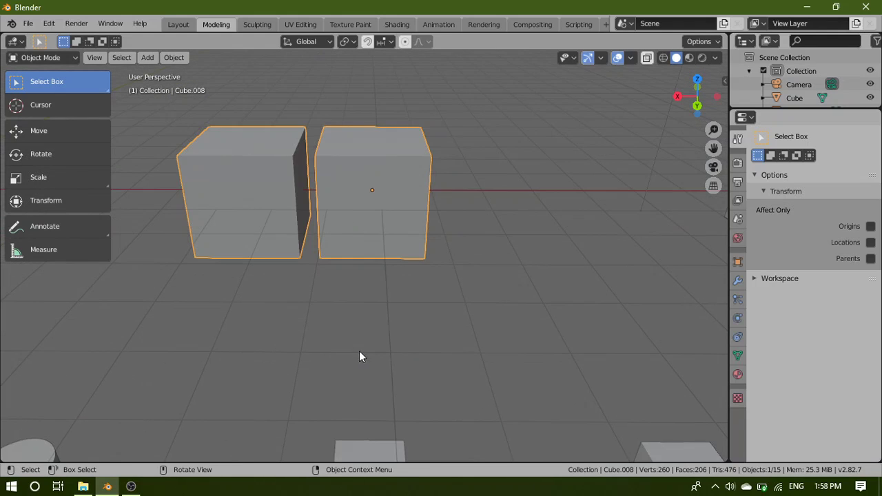
pyautogui.moveTo(160, 248); pyautogui.dragTo(192, 250, button='middle')
pyautogui.moveTo(398, 313); pyautogui.dragTo(367, 245, button='middle')
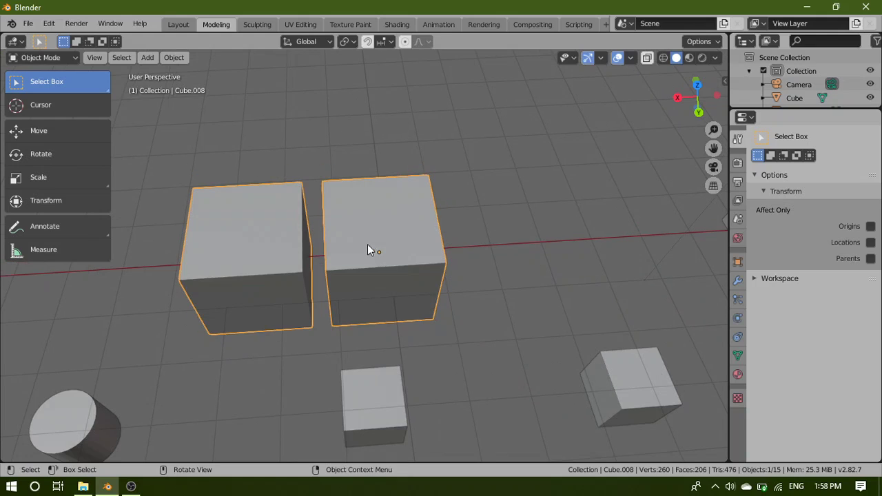
pyautogui.scroll(-5, 543, 377)
pyautogui.moveTo(542, 376); pyautogui.dragTo(501, 357, button='middle')
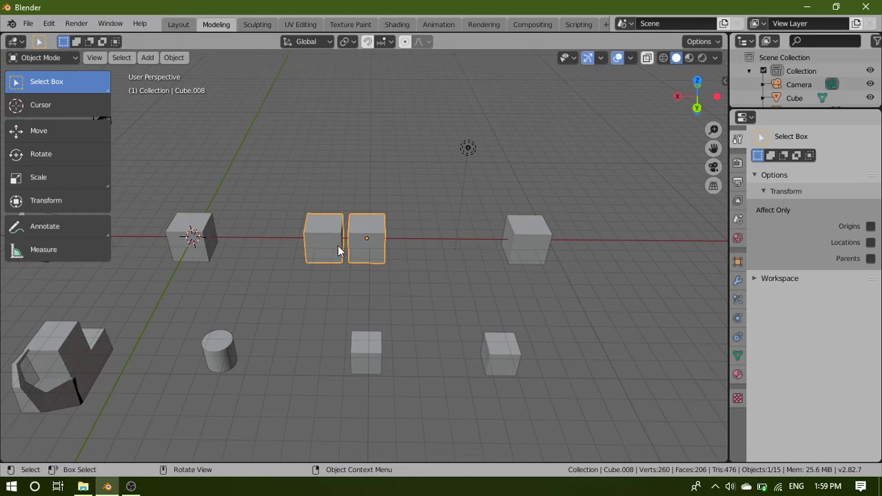
pyautogui.click(187, 251)
pyautogui.click(210, 349)
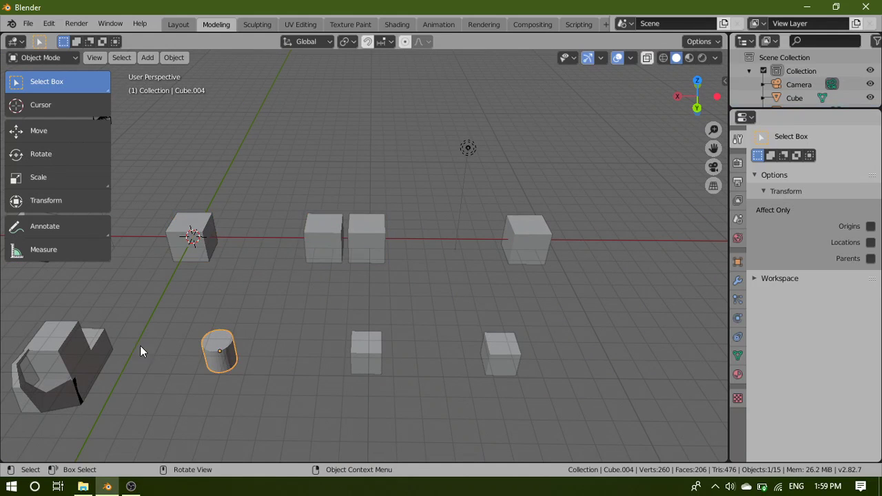
pyautogui.click(63, 343)
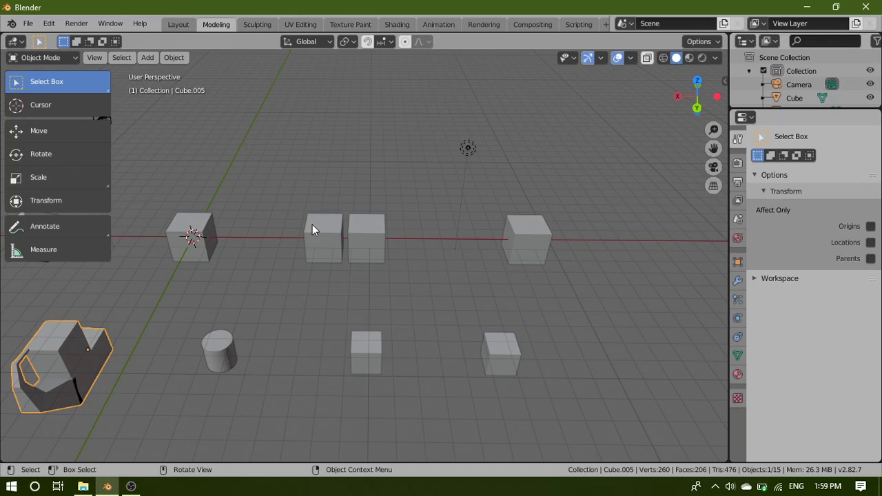
pyautogui.click(365, 237)
pyautogui.click(187, 255)
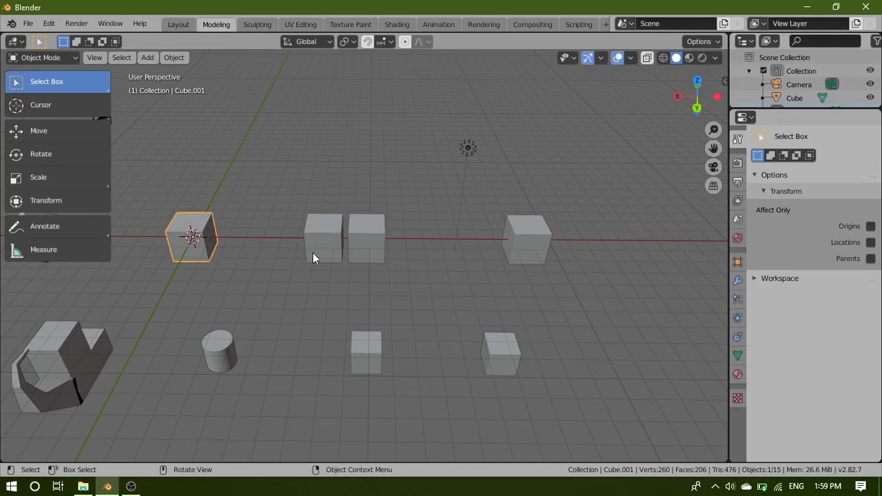
pyautogui.click(363, 244)
# Select the small cube in the middle of the front row and enter Edit Mode on it
pyautogui.click(267, 322)
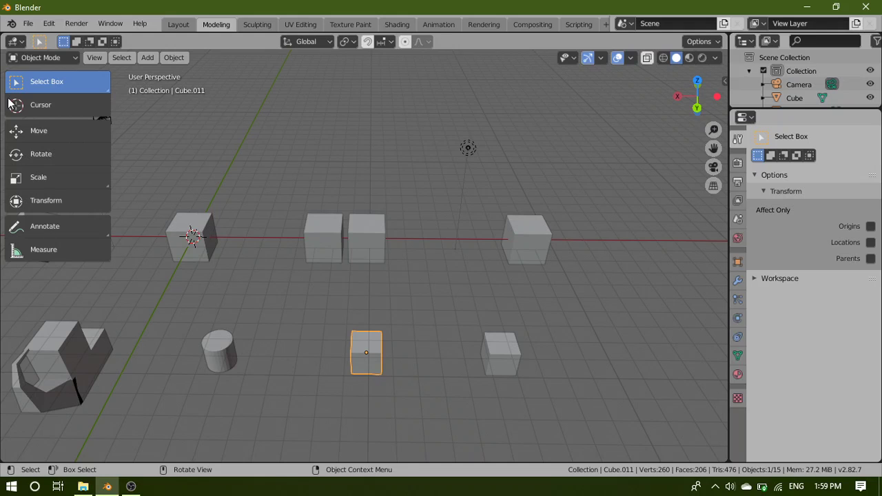
pyautogui.press('Tab')
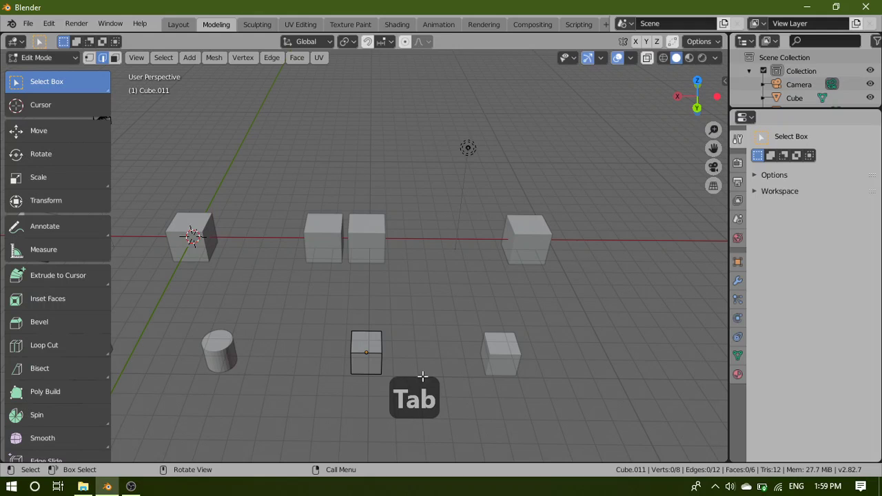
pyautogui.scroll(8, 424, 370)
pyautogui.keyDown('shift'); pyautogui.moveTo(496, 448); pyautogui.dragTo(390, 408, button='middle'); pyautogui.keyUp('shift')
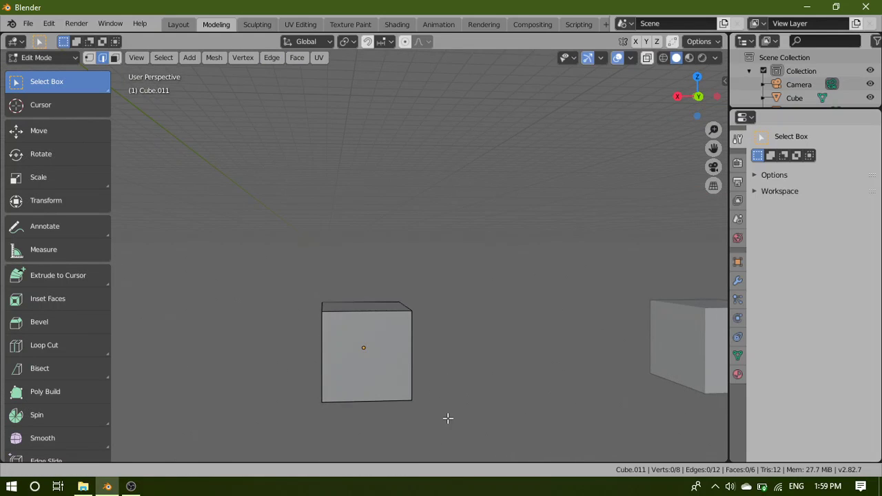
pyautogui.keyDown('shift'); pyautogui.moveTo(448, 418); pyautogui.dragTo(466, 377, button='middle'); pyautogui.keyUp('shift')
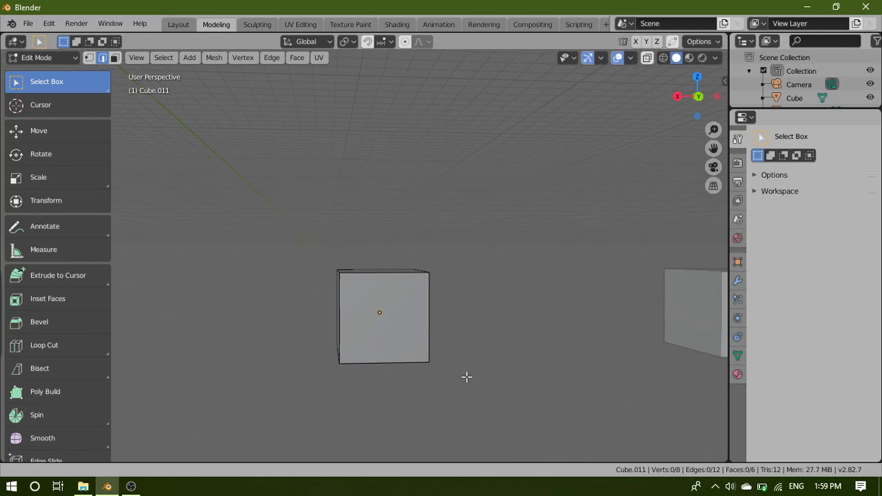
# Select the cube's front face in face select mode and Bisect it with a diagonal cut from upper left to lower right
pyautogui.click(45, 369)
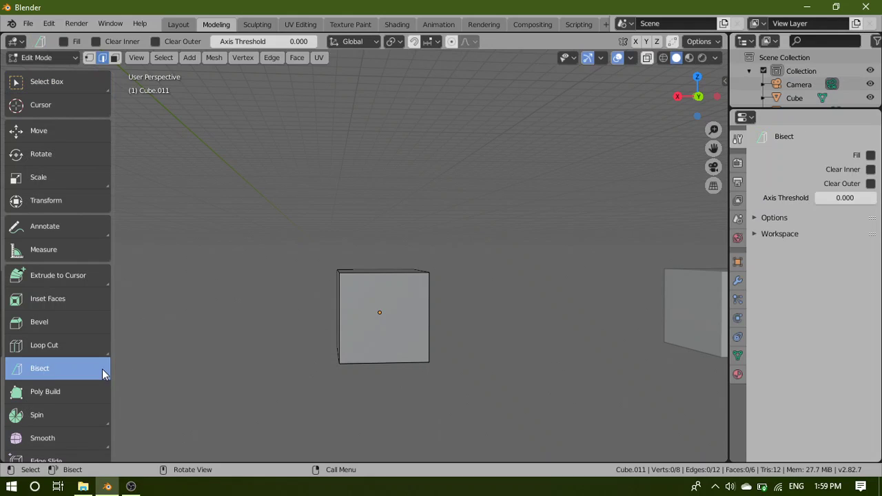
pyautogui.click(315, 256)
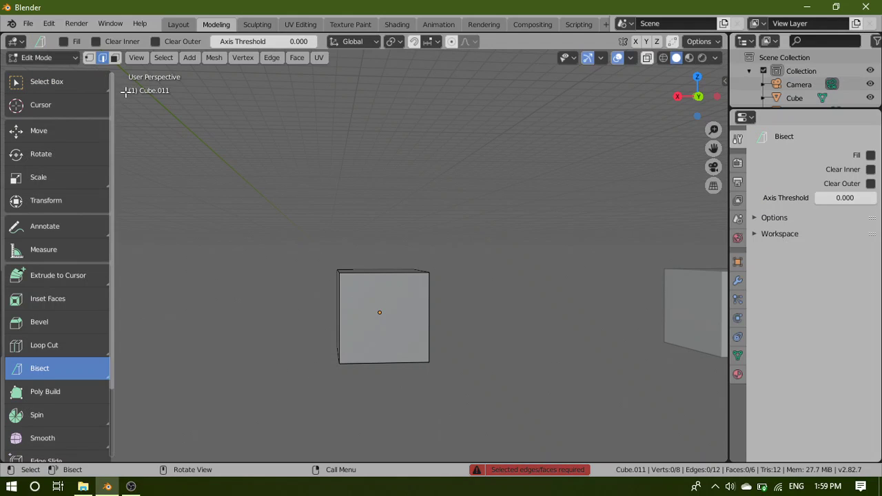
pyautogui.click(115, 57)
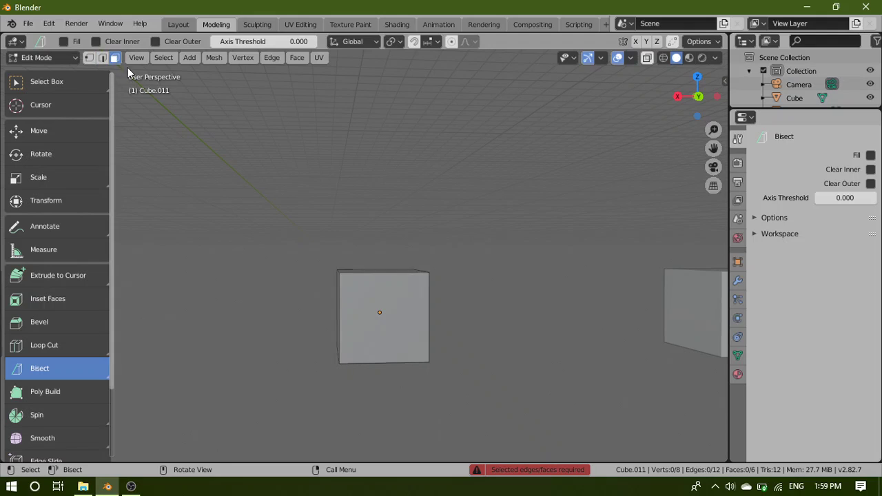
pyautogui.click(414, 327)
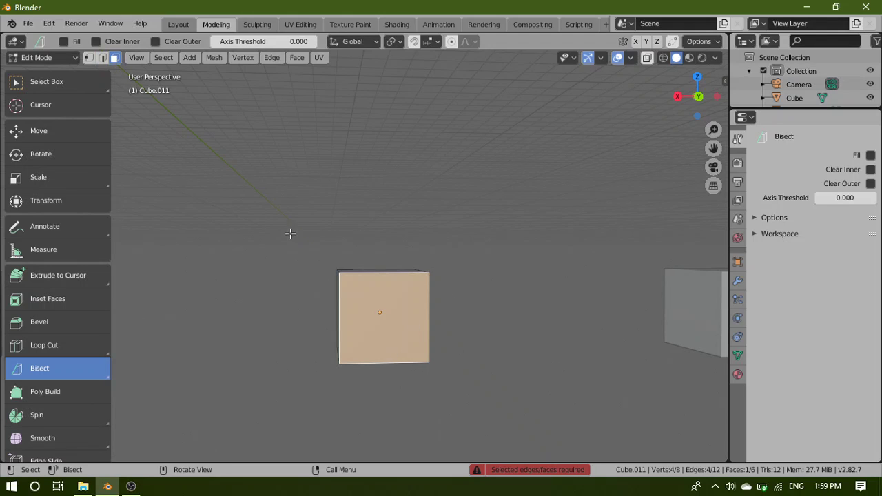
pyautogui.moveTo(320, 245); pyautogui.dragTo(453, 379)
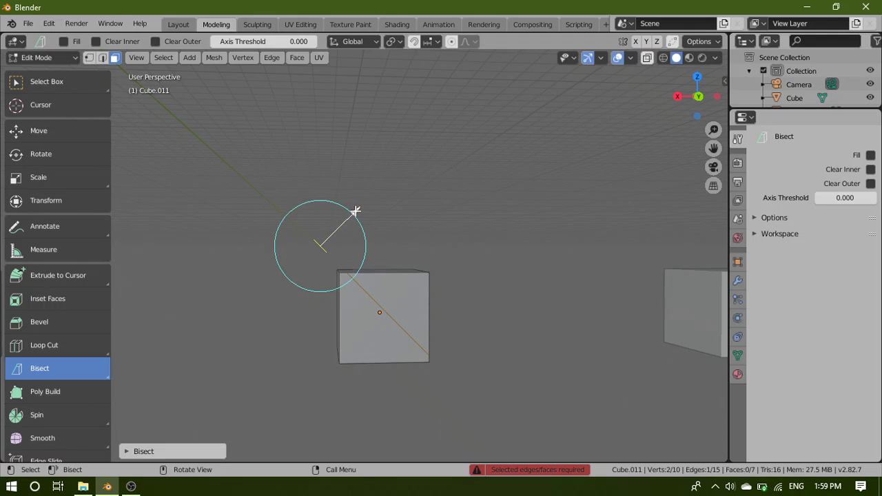
# Shift and rotate the bisect plane so the cut runs from near the front face's upper-left corner to its lower-right corner
pyautogui.moveTo(354, 211); pyautogui.dragTo(617, 65)
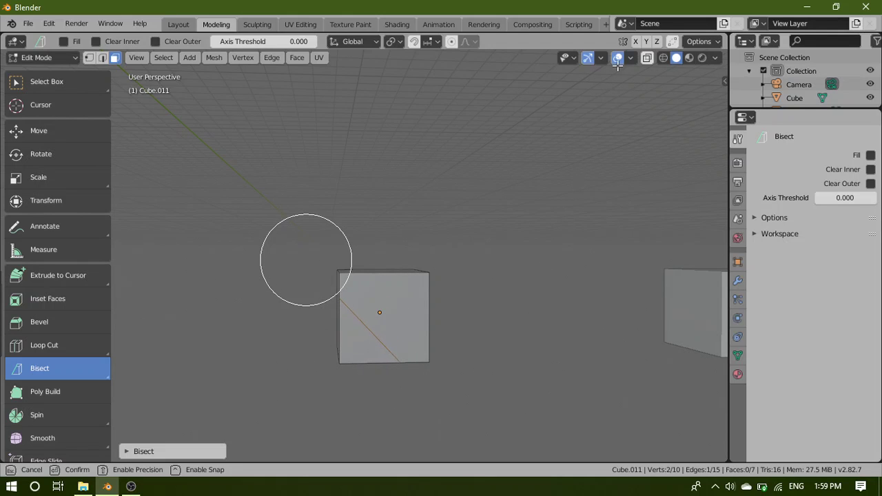
pyautogui.moveTo(613, 107); pyautogui.dragTo(376, 215)
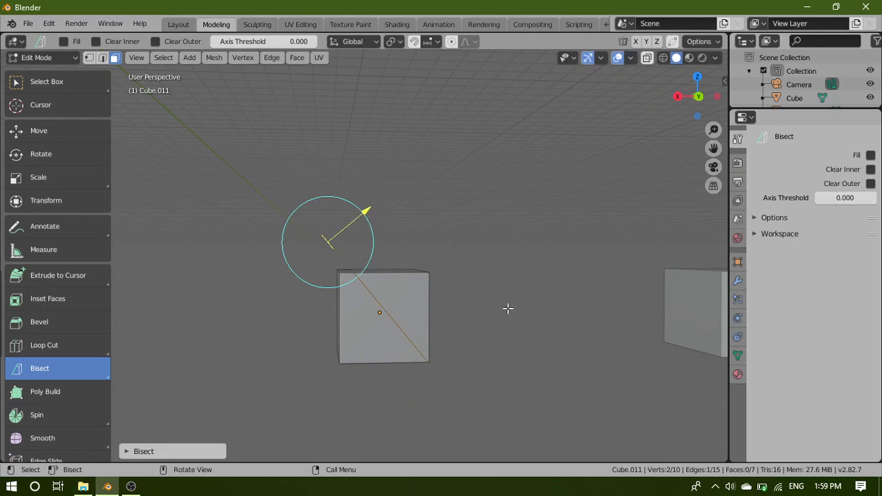
pyautogui.scroll(-3, 404, 378)
pyautogui.scroll(4, 480, 298)
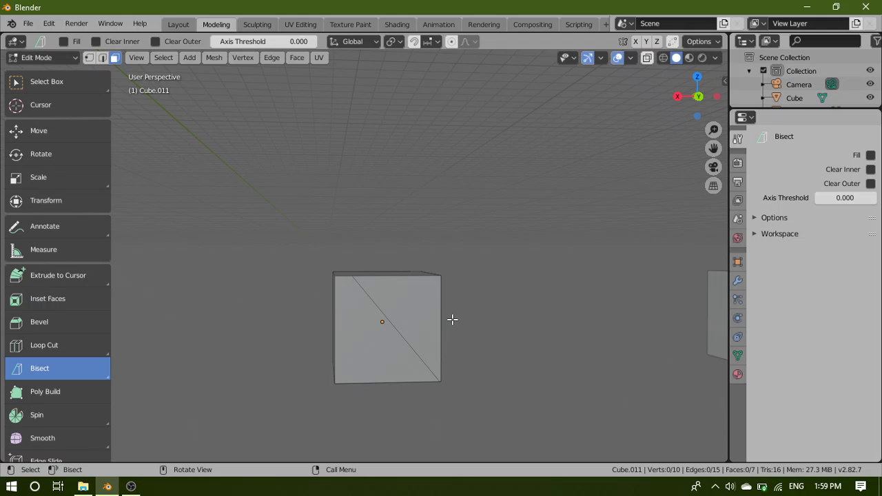
# Select the diagonal cut edge in edge select mode and try moving it freely
pyautogui.press('2')
pyautogui.click(401, 331)
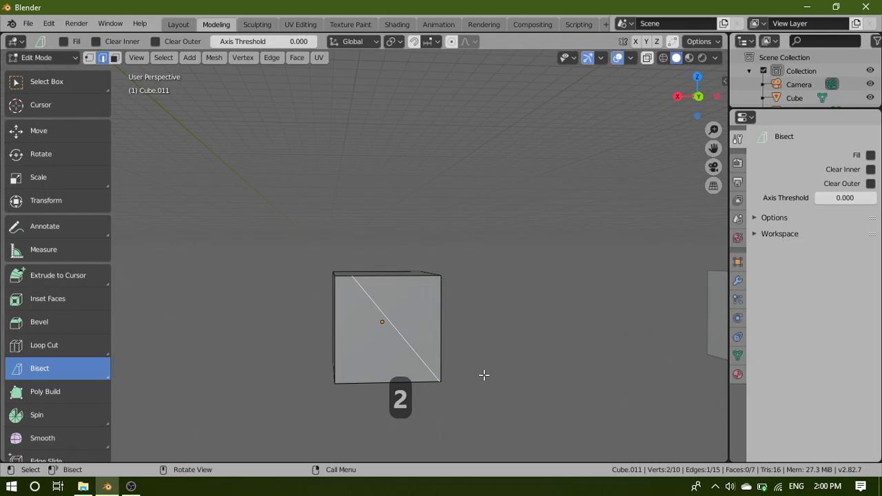
pyautogui.press('g')
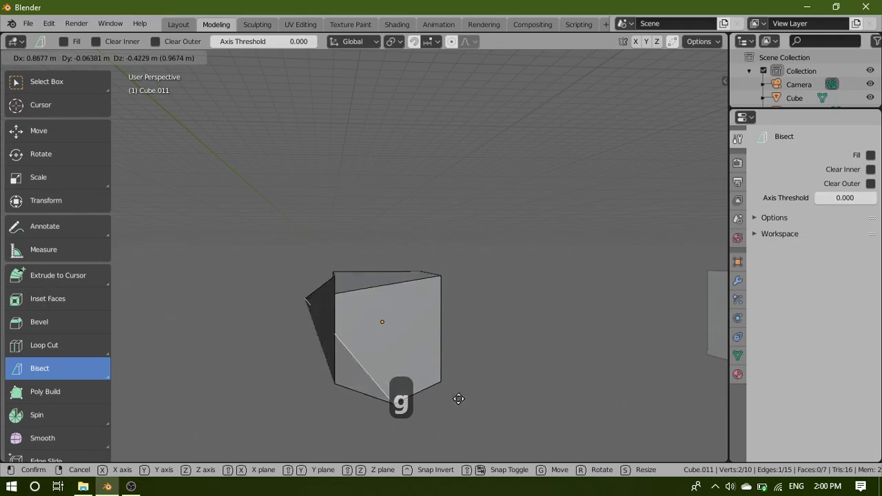
pyautogui.rightClick(614, 379)
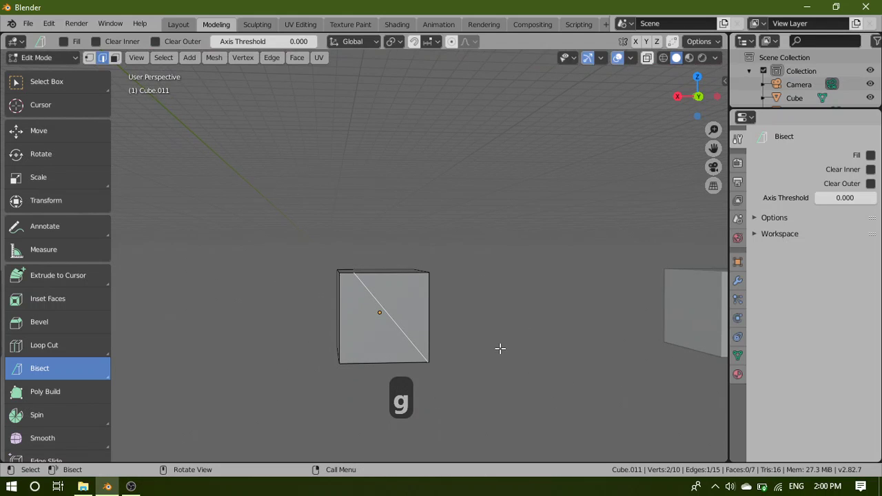
# Switch from the Bisect tool to the Knife tool
pyautogui.moveTo(45, 370); pyautogui.dragTo(61, 398)
pyautogui.scroll(-3, 382, 406)
pyautogui.scroll(4, 388, 413)
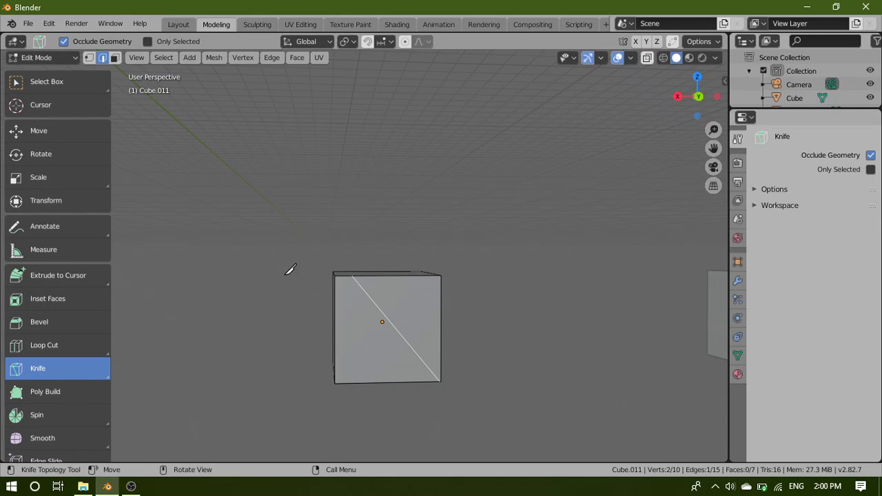
# Try a Knife cut from the front face's left edge to its right edge, plus a separate second cut, and discard both
pyautogui.click(333, 318)
pyautogui.click(441, 350)
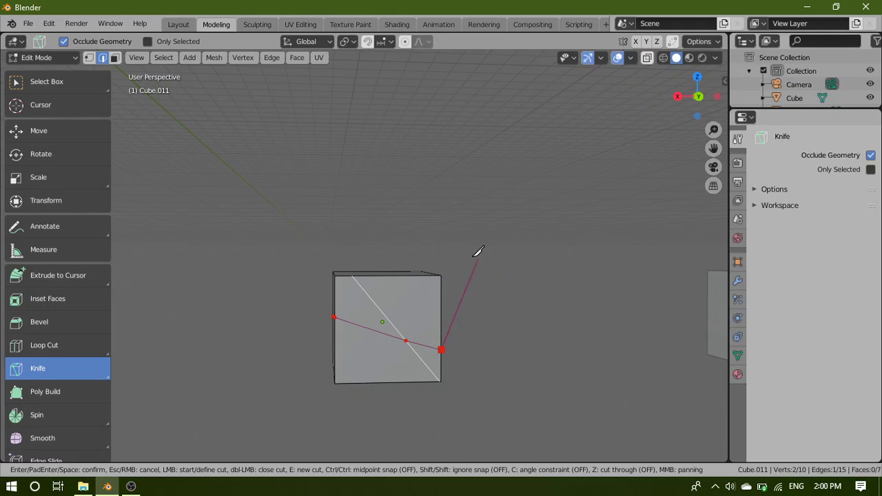
pyautogui.press('e')
pyautogui.click(544, 322)
pyautogui.click(333, 277)
pyautogui.press('Escape')
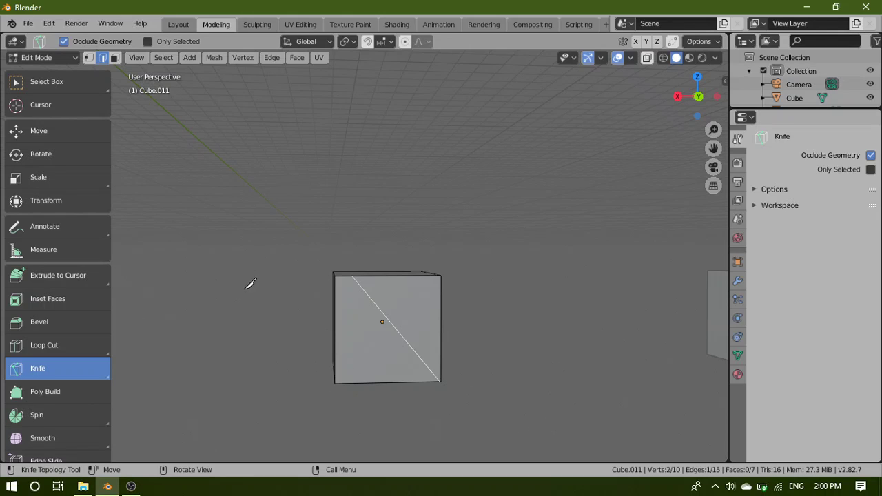
# Knife a connected path vertically down through the cube's front and diagonally back up across its lower-left area
pyautogui.click(398, 201)
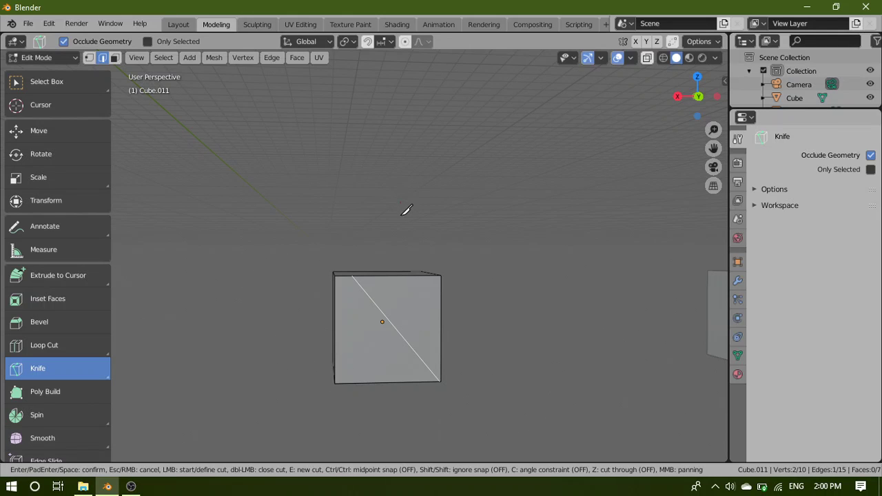
pyautogui.click(413, 433)
pyautogui.click(289, 223)
pyautogui.press('Return')
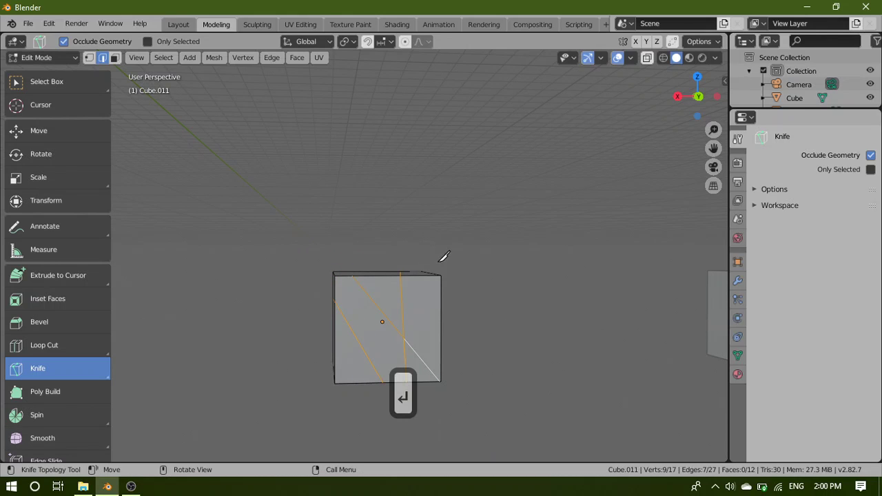
pyautogui.moveTo(263, 295); pyautogui.dragTo(246, 149, button='middle')
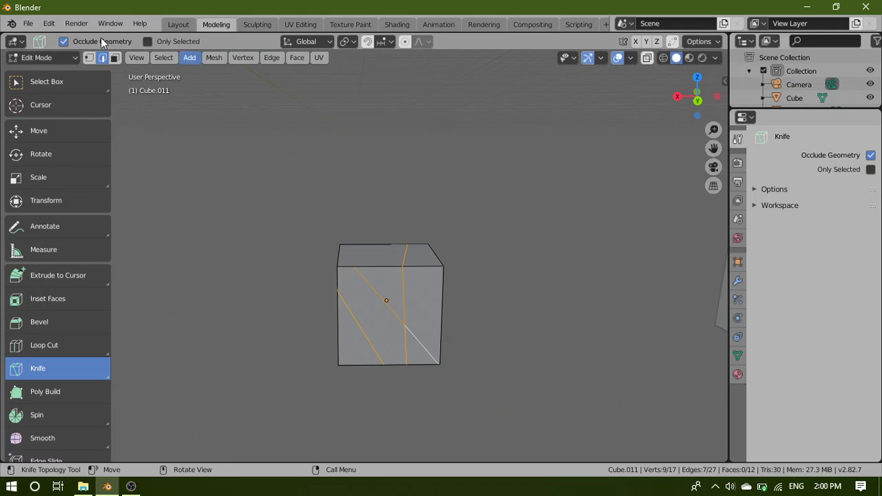
# Switch to face select mode and the Bisect tool, and select all faces of the cube
pyautogui.click(114, 58)
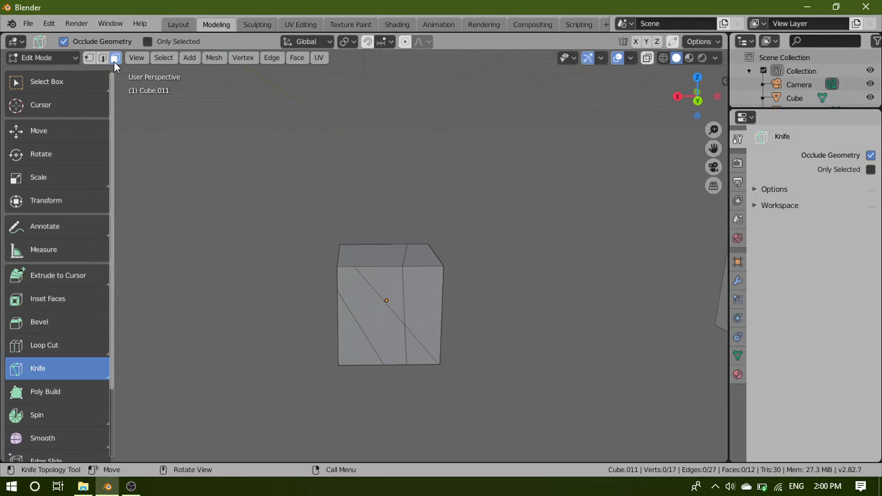
pyautogui.click(72, 372)
pyautogui.click(82, 401)
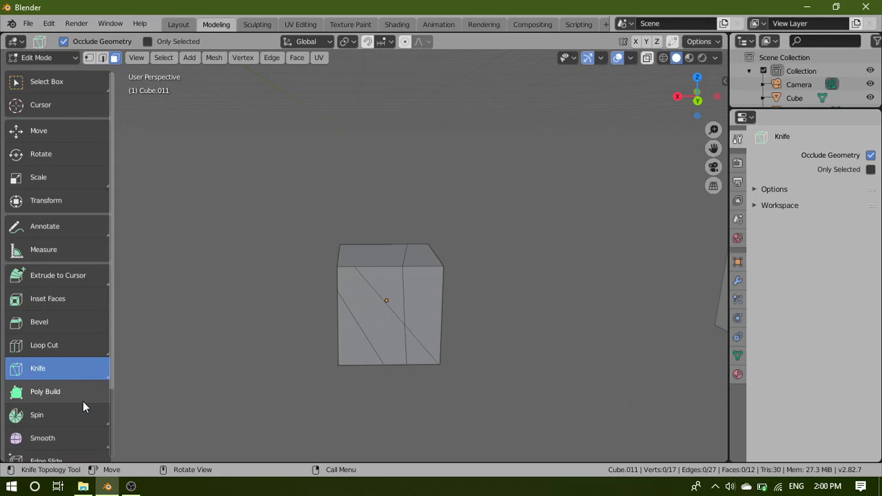
pyautogui.moveTo(80, 368); pyautogui.dragTo(86, 423)
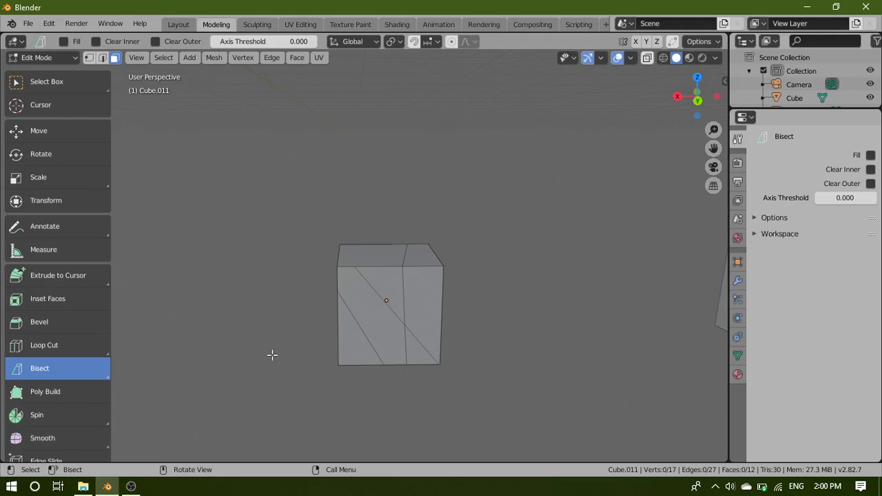
pyautogui.scroll(2, 404, 374)
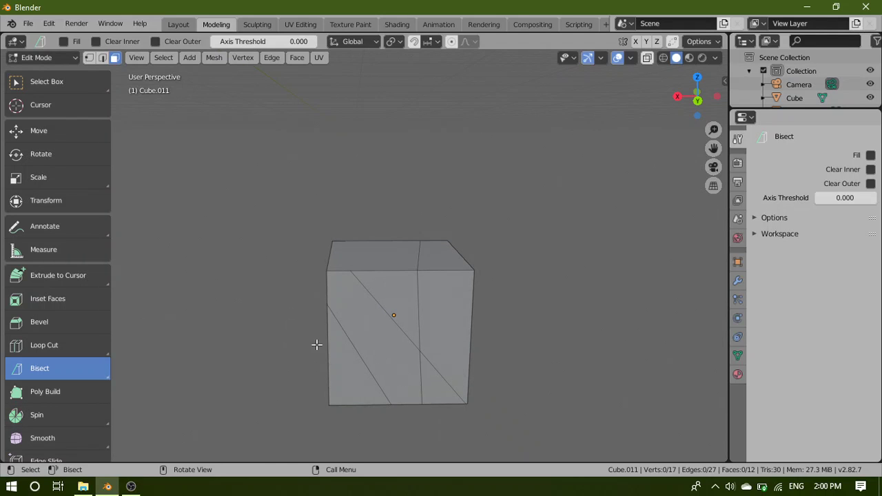
pyautogui.click(466, 332)
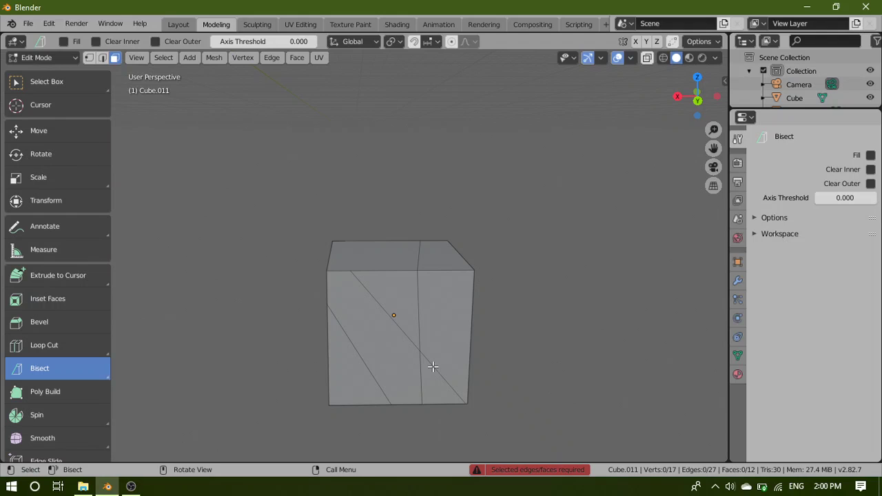
pyautogui.press('a')
pyautogui.scroll(-2, 538, 376)
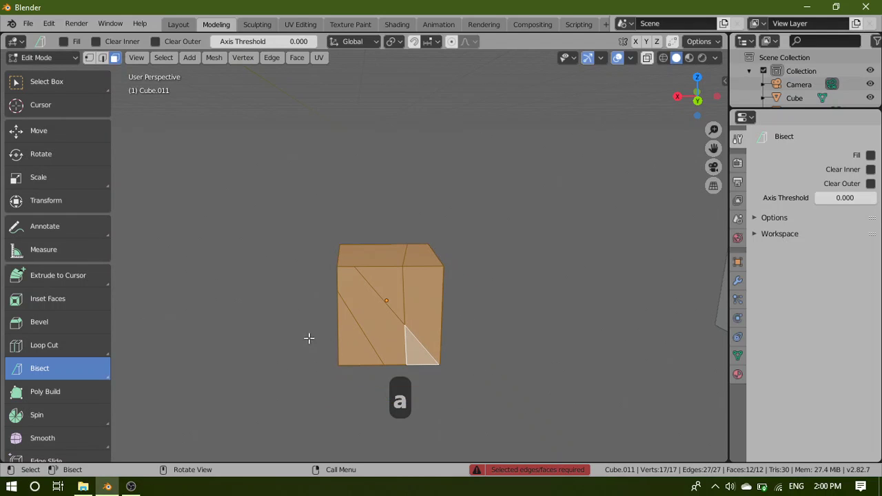
# Bisect the whole cube with a nearly horizontal cut through its middle, using Clear Outer and Fill with Clear Inner off
pyautogui.moveTo(281, 304); pyautogui.dragTo(518, 318)
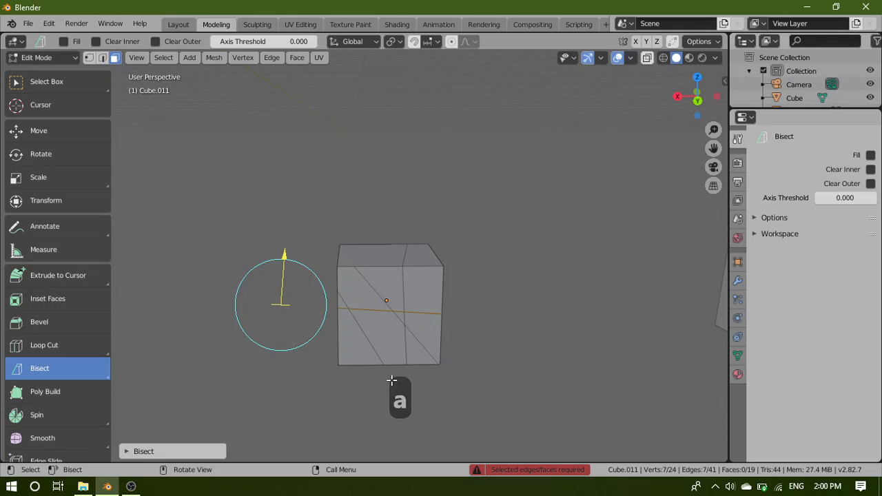
pyautogui.press('Return')
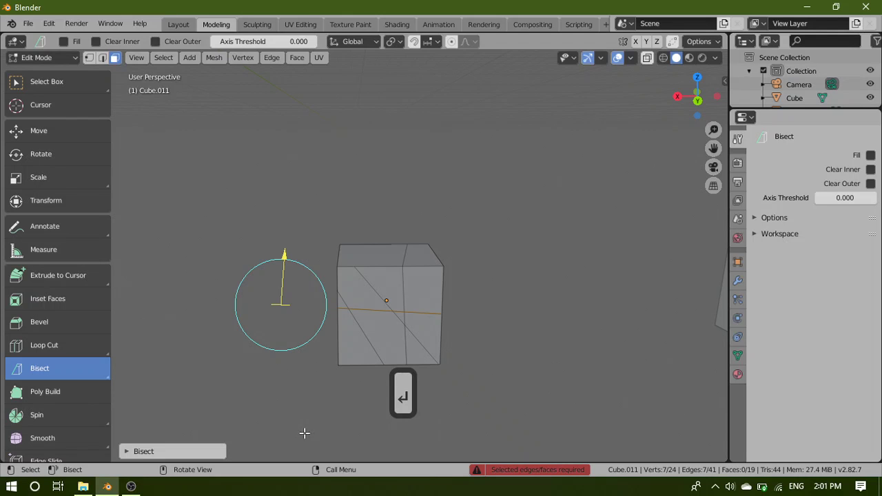
pyautogui.click(131, 451)
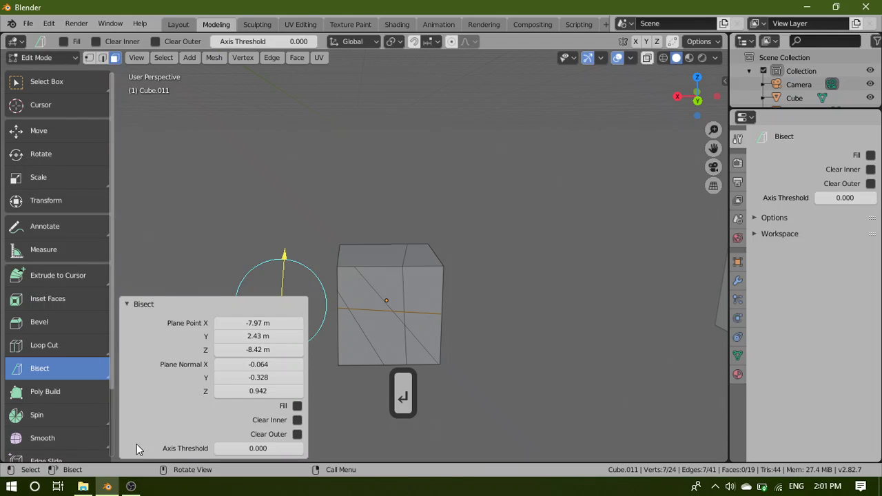
pyautogui.click(296, 421)
pyautogui.moveTo(398, 394); pyautogui.dragTo(321, 417, button='middle')
pyautogui.click(298, 435)
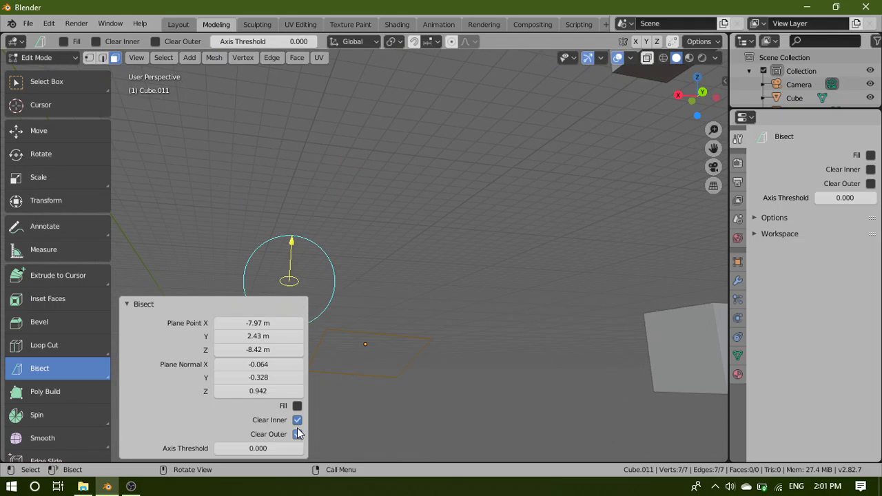
pyautogui.click(298, 420)
pyautogui.moveTo(480, 338); pyautogui.dragTo(315, 405, button='middle')
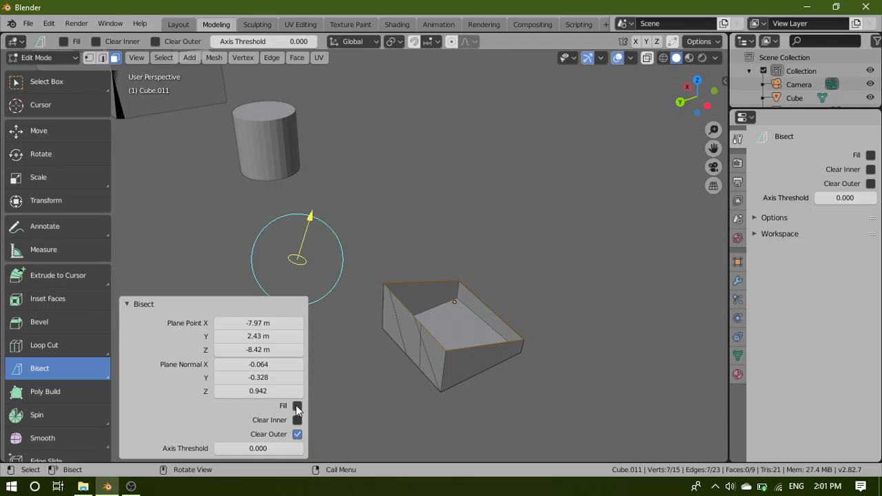
pyautogui.click(296, 406)
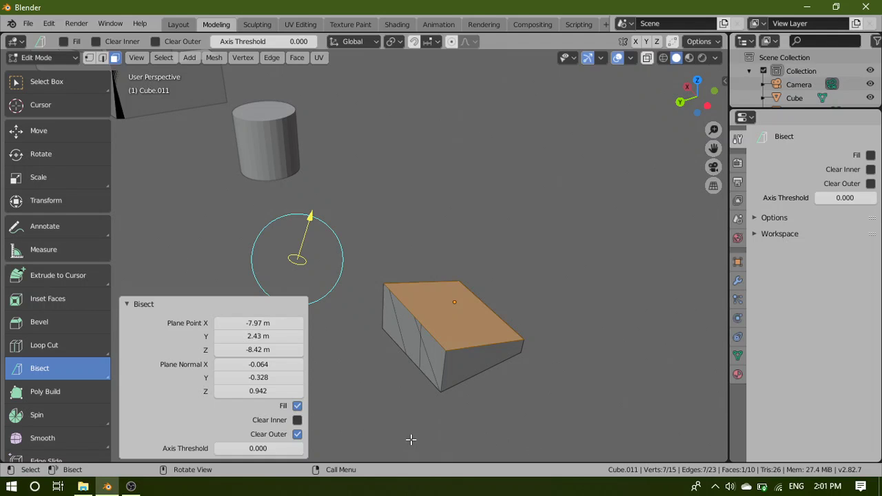
# Try Clear Inner together with Clear Outer and Fill on the bisected cube, turn it off again, and deselect everything
pyautogui.moveTo(411, 439); pyautogui.dragTo(572, 434, button='middle')
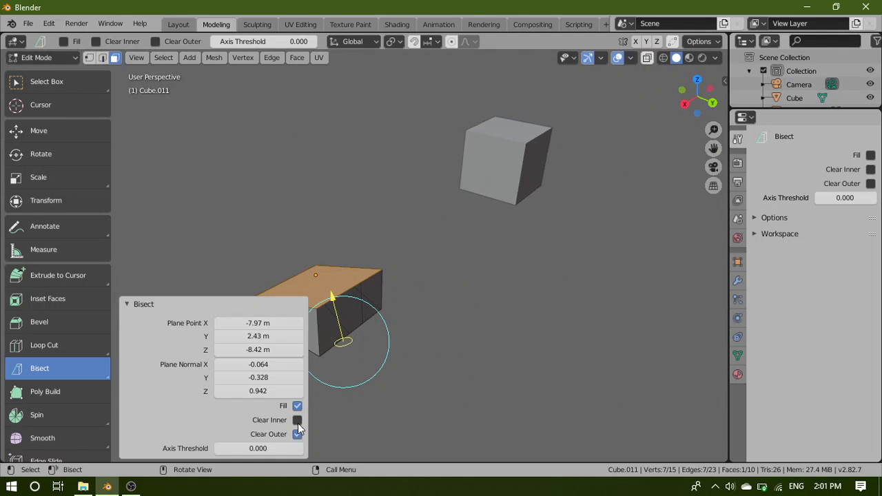
pyautogui.click(298, 421)
pyautogui.moveTo(476, 405); pyautogui.dragTo(344, 415, button='middle')
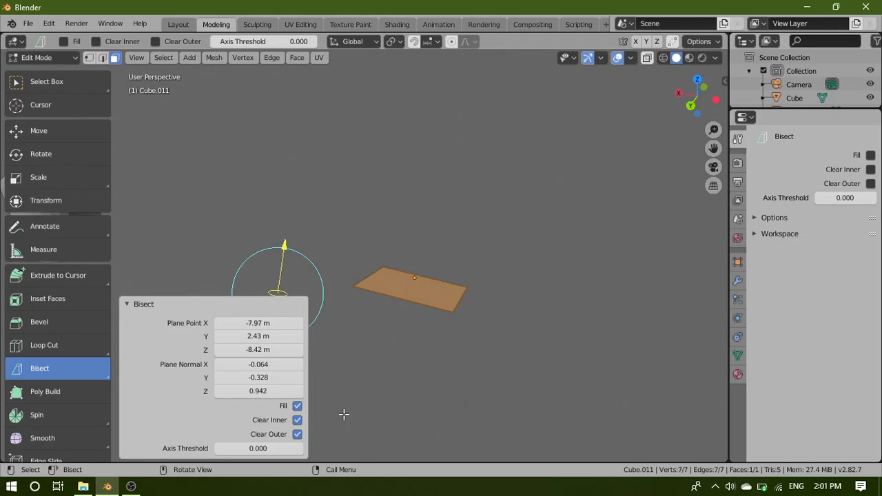
pyautogui.click(297, 419)
pyautogui.moveTo(467, 414)
pyautogui.mouseDown(button='middle')
pyautogui.moveTo(425, 409)
pyautogui.moveTo(475, 414)
pyautogui.mouseUp(button='middle')
pyautogui.click(394, 400)
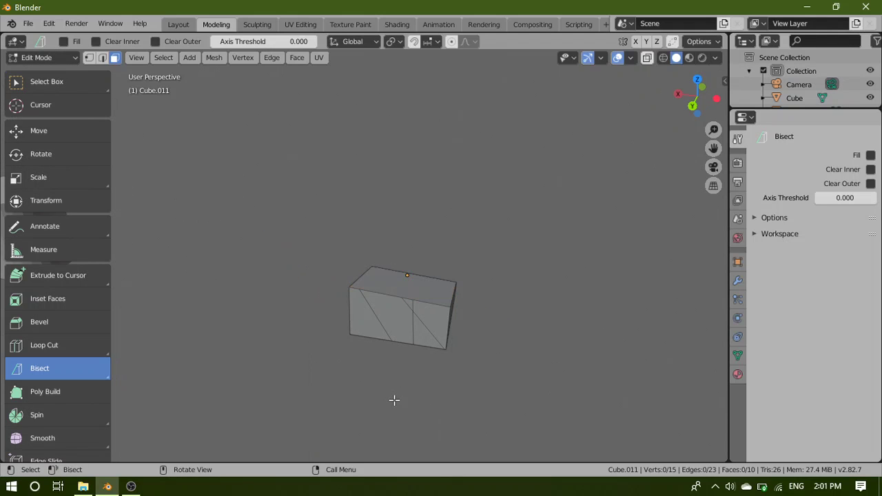
# Leave Edit Mode on the bisected cube, select the separate cube farthest along the red X axis line, and enter its Edit Mode
pyautogui.scroll(-6, 558, 375)
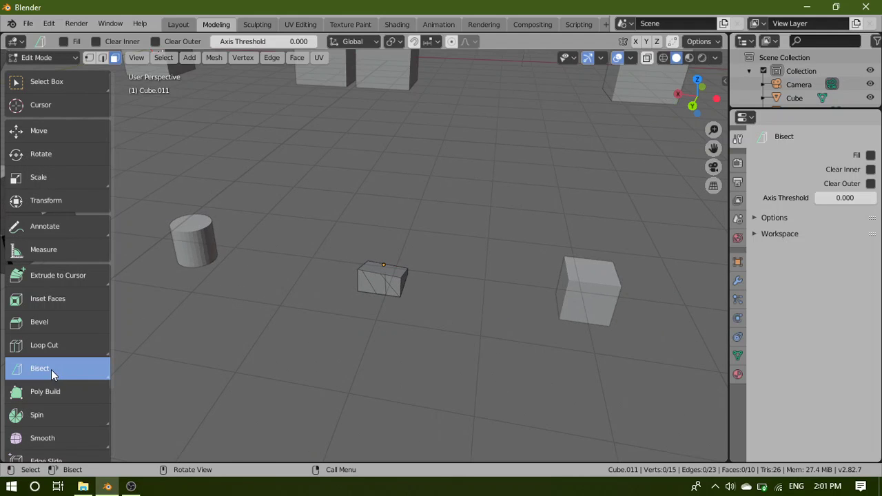
pyautogui.scroll(-8, 396, 347)
pyautogui.scroll(7, 501, 354)
pyautogui.scroll(-2, 292, 375)
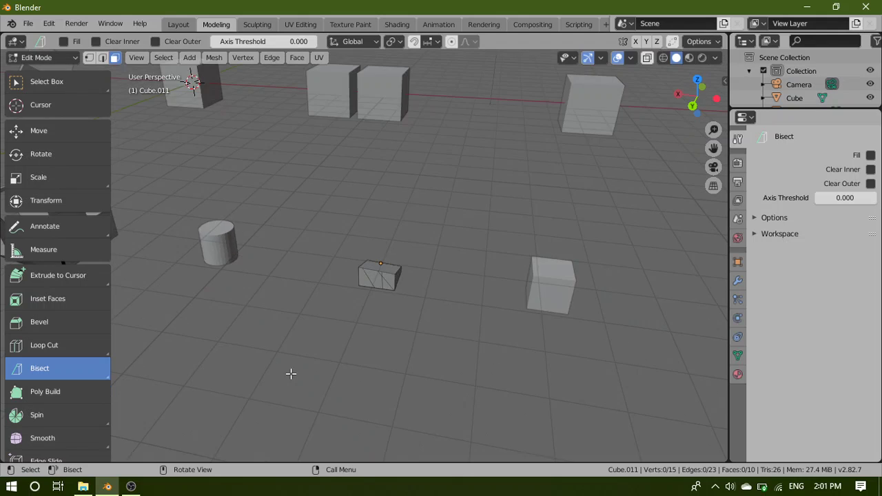
pyautogui.scroll(-5, 485, 240)
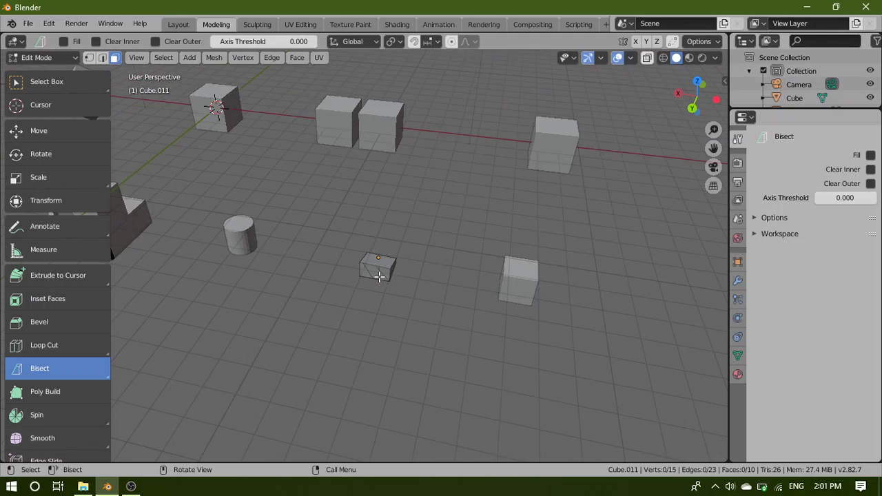
pyautogui.scroll(1, 361, 274)
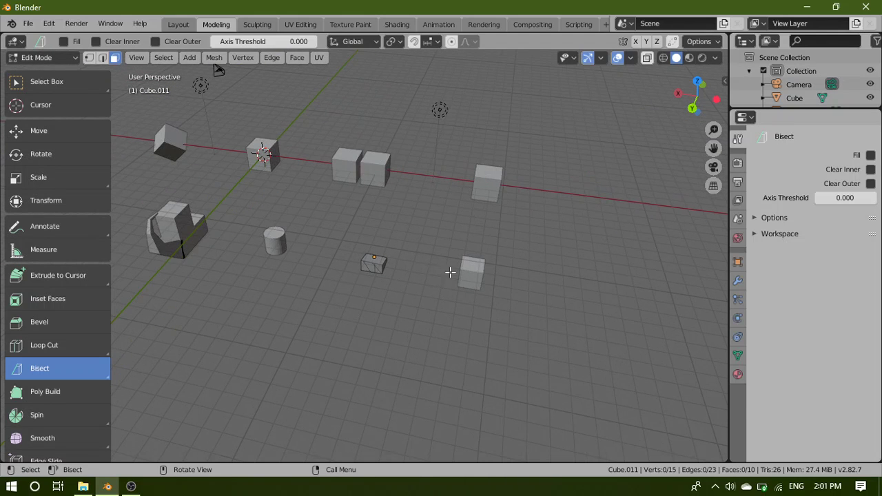
pyautogui.press('Tab')
pyautogui.click(486, 183)
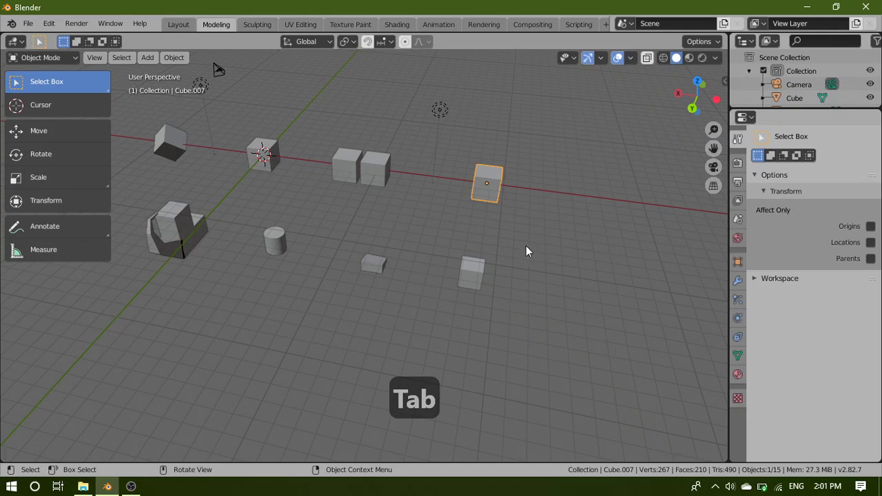
pyautogui.press('Tab')
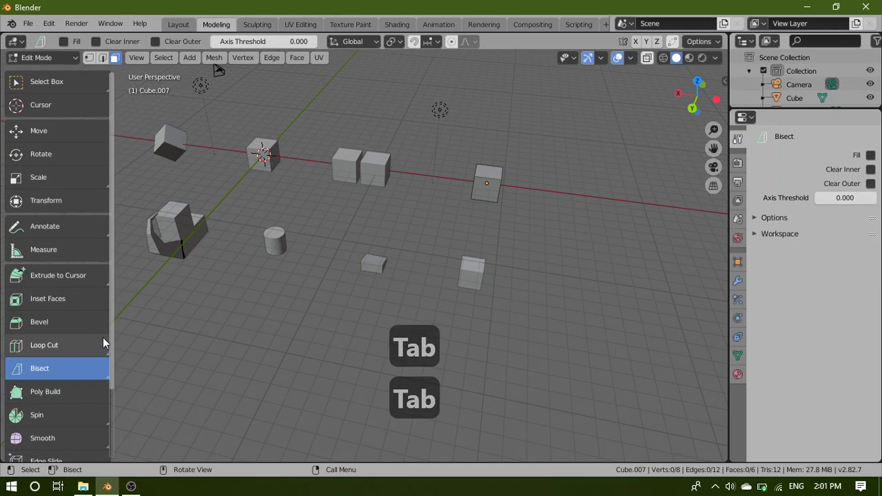
# Use the Smooth tool on all of the cube's faces with a smoothing value of -0.174, then deselect everything
pyautogui.scroll(-1, 69, 352)
pyautogui.scroll(-2, 91, 409)
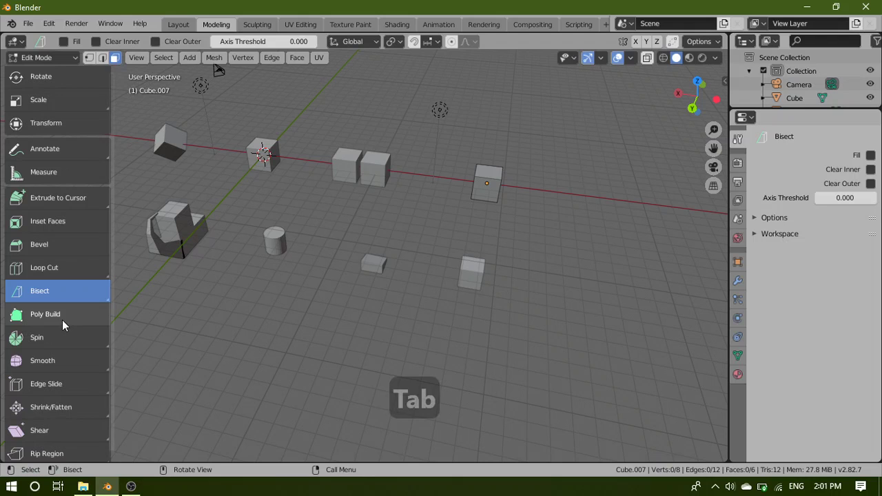
pyautogui.click(74, 358)
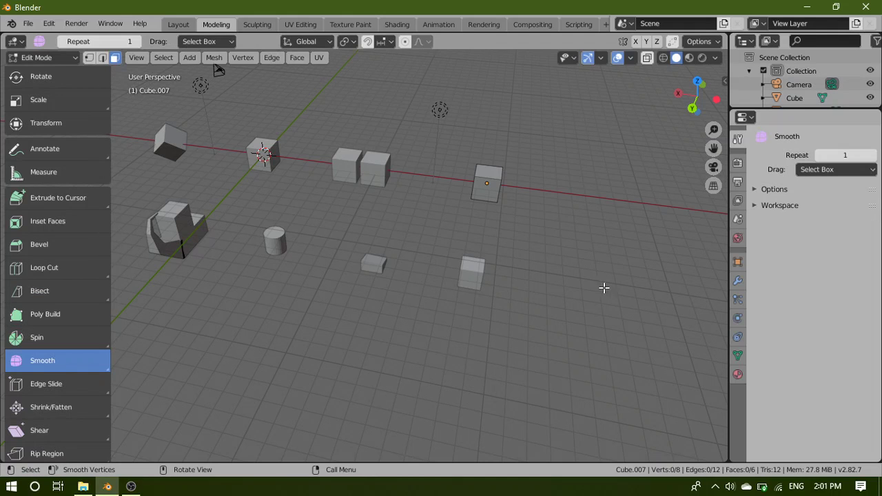
pyautogui.scroll(4, 606, 275)
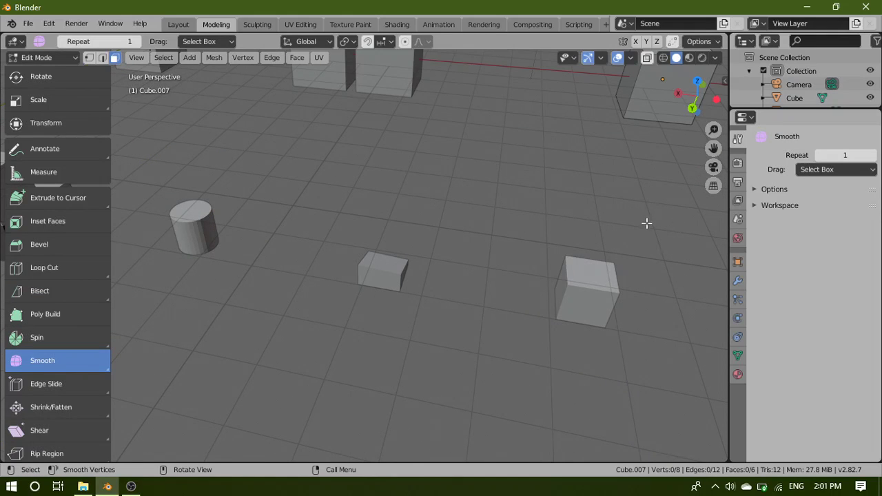
pyautogui.moveTo(636, 197); pyautogui.dragTo(287, 212, button='middle')
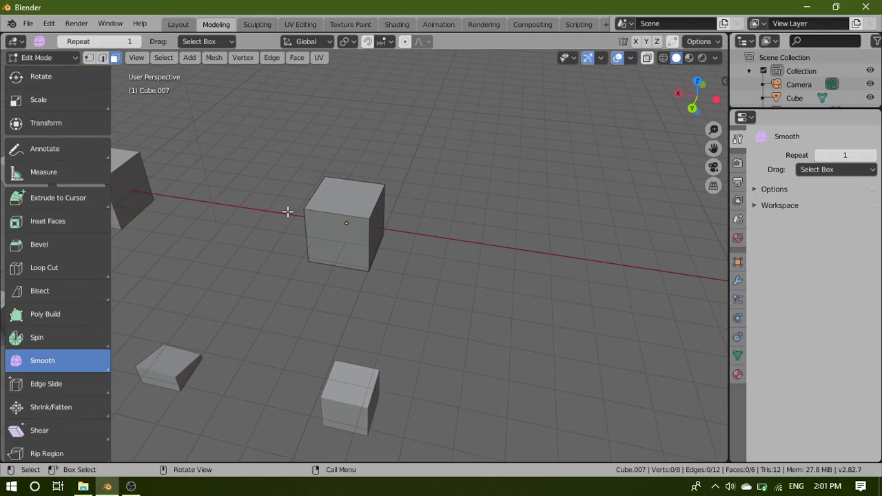
pyautogui.press('a')
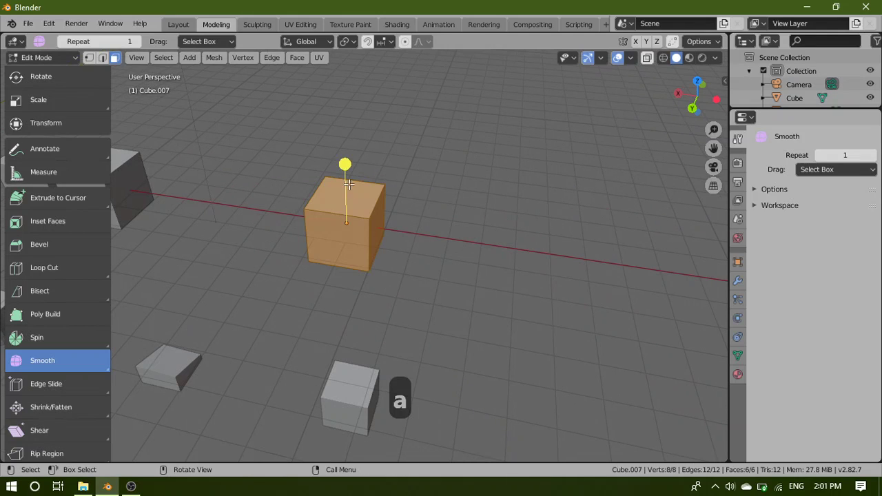
pyautogui.moveTo(344, 165); pyautogui.dragTo(309, 280)
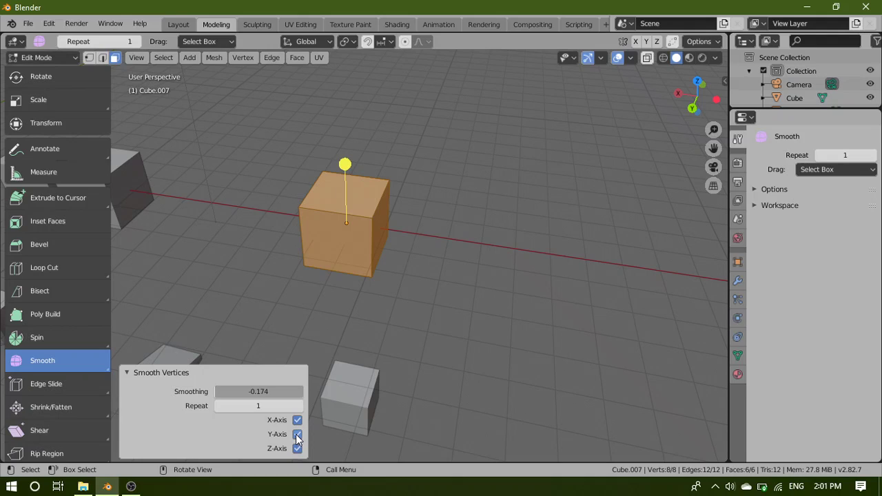
pyautogui.click(363, 296)
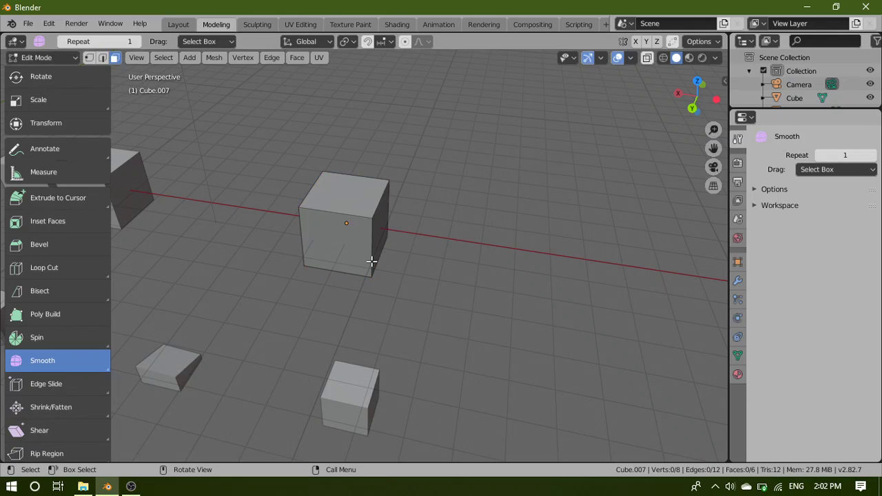
# In edge select mode, apply Smooth to the front face's right vertical edge with a value of -0.613
pyautogui.click(371, 245)
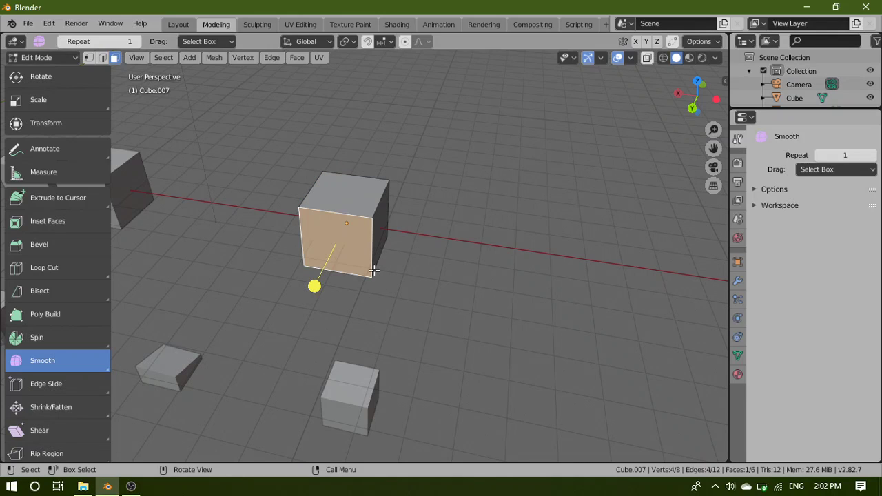
pyautogui.press('2')
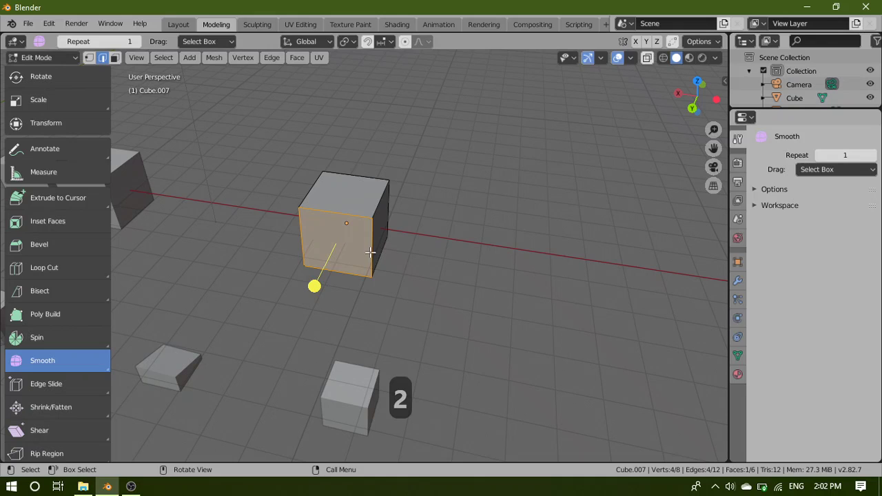
pyautogui.click(372, 252)
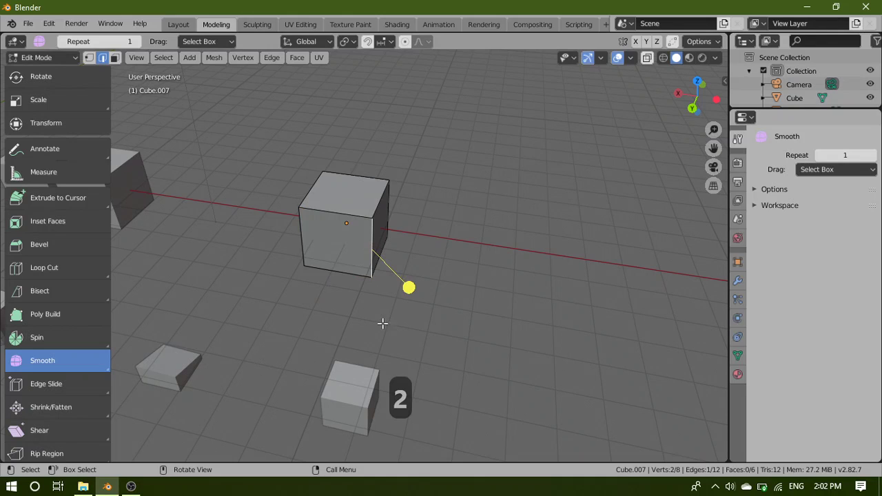
pyautogui.moveTo(418, 292); pyautogui.dragTo(303, 176)
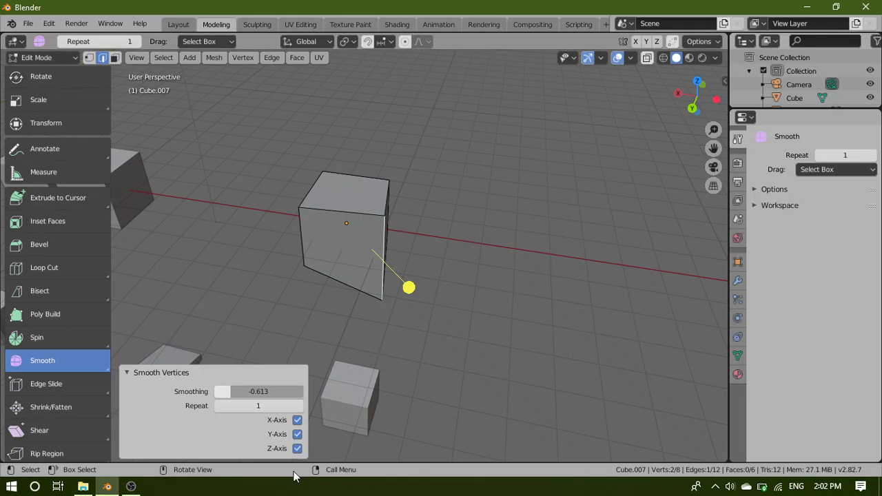
# Try excluding single axes from the edge smoothing, restore them, and smooth the same edge again by 0.096
pyautogui.click(298, 436)
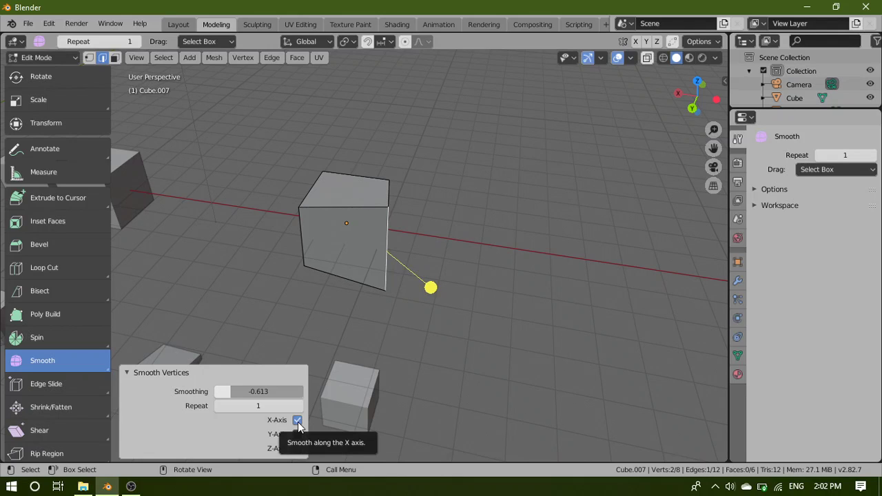
pyautogui.click(298, 435)
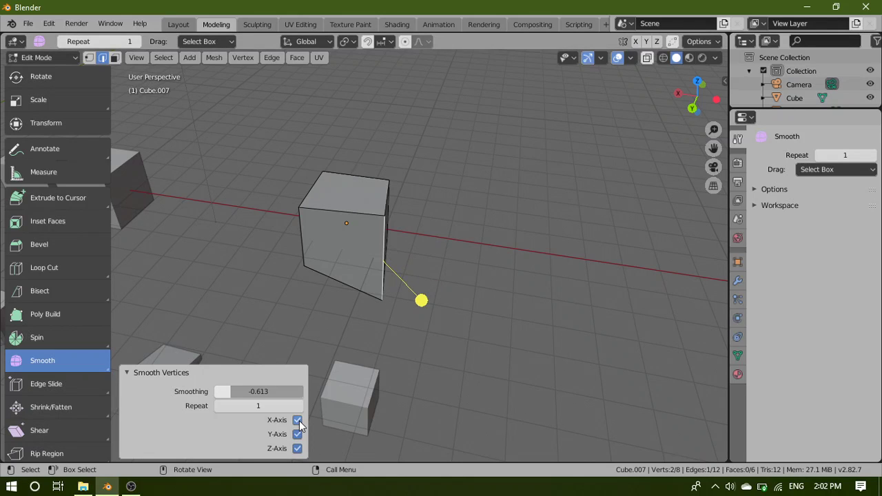
pyautogui.click(297, 420)
pyautogui.moveTo(398, 299); pyautogui.dragTo(422, 318)
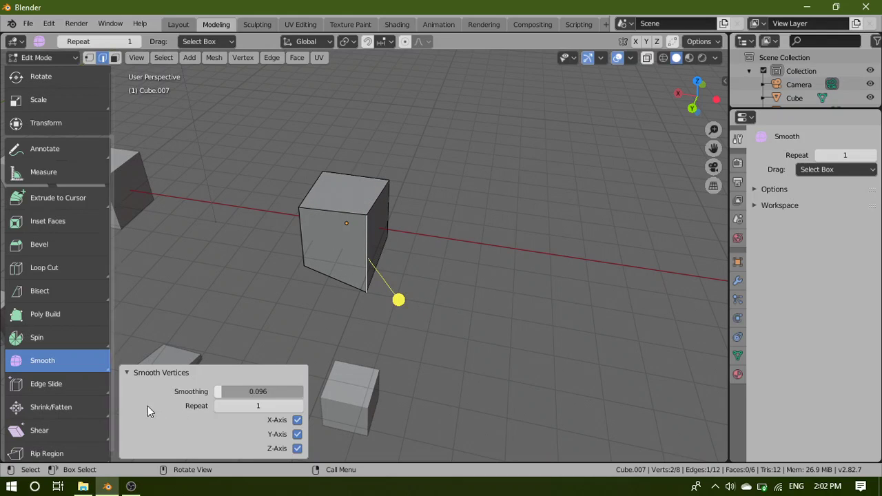
pyautogui.click(128, 373)
# Switch to the Randomize tool and face select mode, randomize all of the cube's vertices, and clear the selection
pyautogui.moveTo(81, 364); pyautogui.dragTo(89, 419)
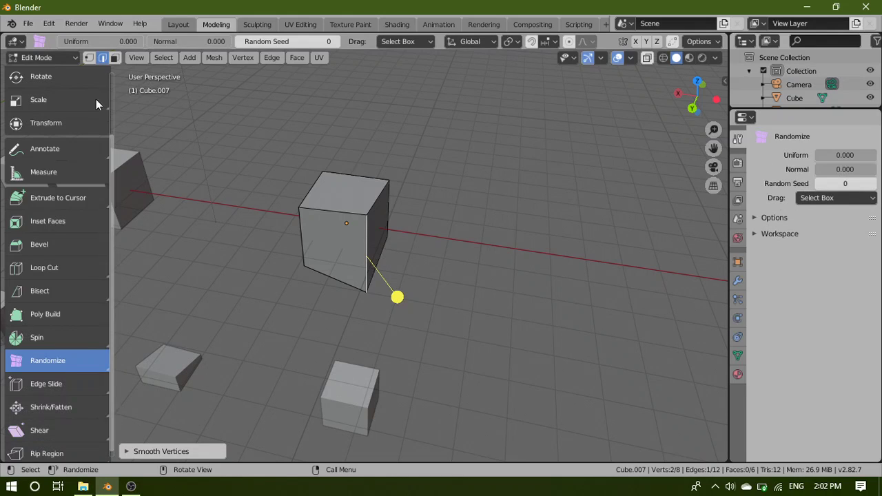
pyautogui.click(119, 59)
pyautogui.press('a')
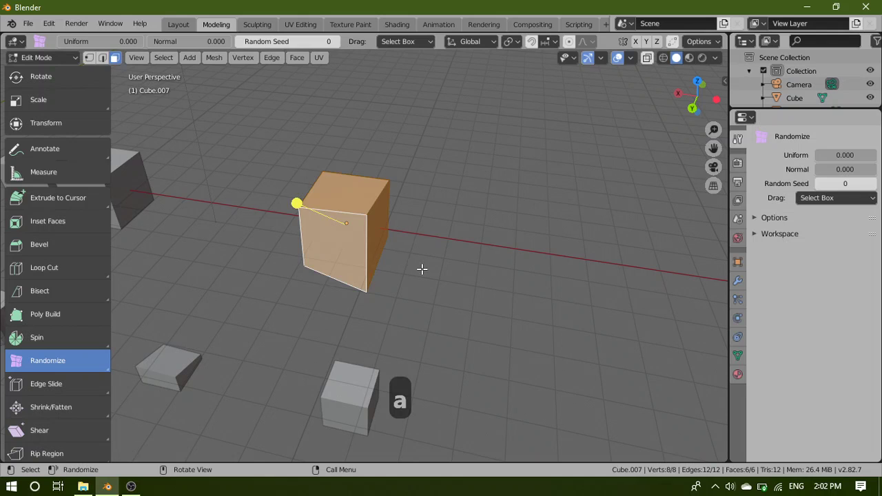
pyautogui.moveTo(295, 203); pyautogui.dragTo(305, 262)
pyautogui.moveTo(305, 262); pyautogui.dragTo(572, 331, button='middle')
pyautogui.hotkey('alt', 'a')
# Return to Object Mode with the whole group of objects in view
pyautogui.scroll(-5, 567, 321)
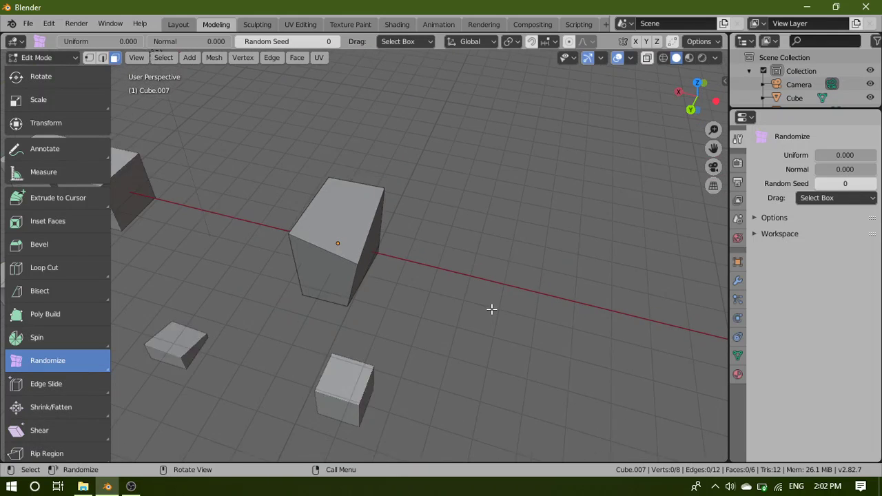
pyautogui.moveTo(491, 307); pyautogui.dragTo(418, 313, button='middle')
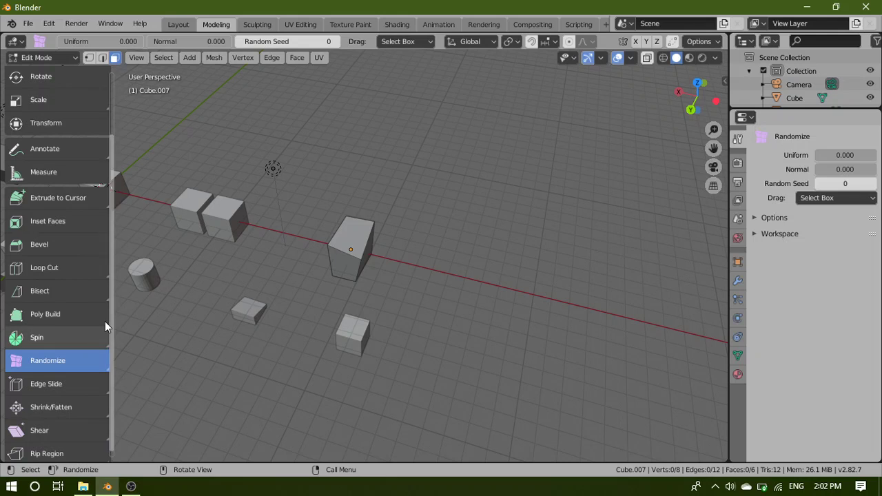
pyautogui.moveTo(342, 341); pyautogui.dragTo(394, 334, button='middle')
pyautogui.scroll(-3, 394, 334)
pyautogui.press('capslock')
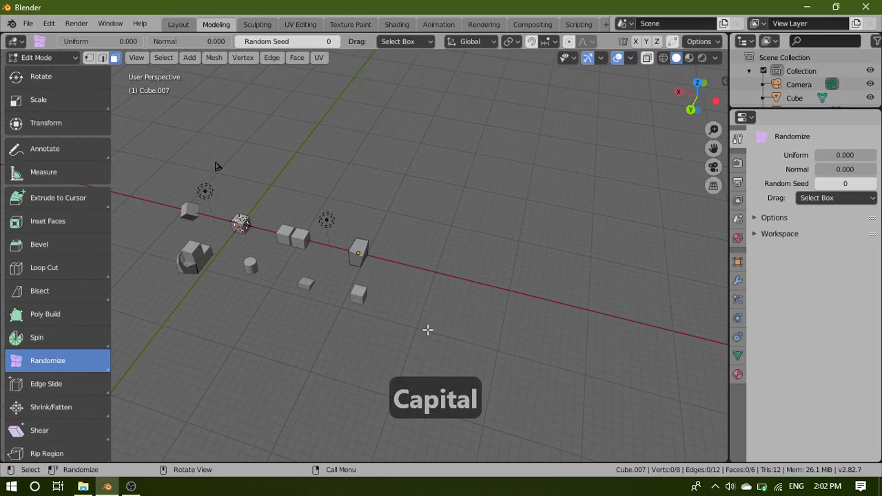
pyautogui.press('Tab')
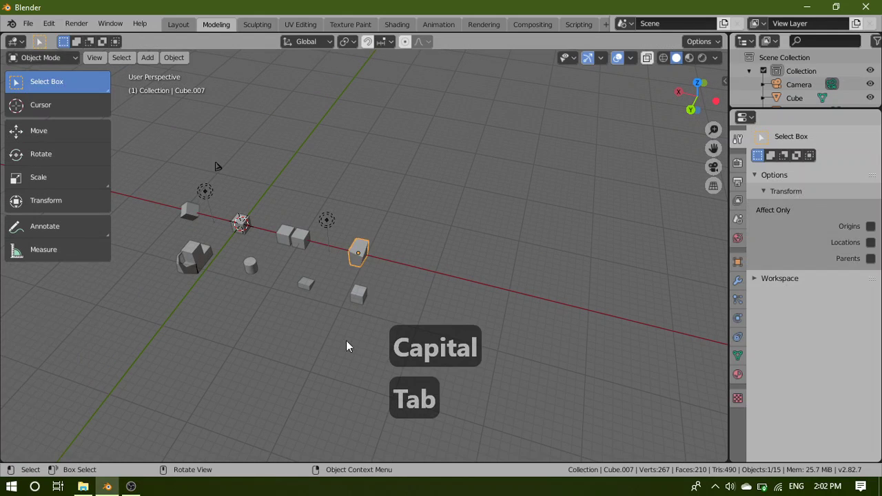
# Enter Edit Mode on the untouched cube beside the small flattened block and activate the Edge Slide tool
pyautogui.moveTo(346, 340); pyautogui.dragTo(362, 279, button='middle')
pyautogui.scroll(6, 366, 304)
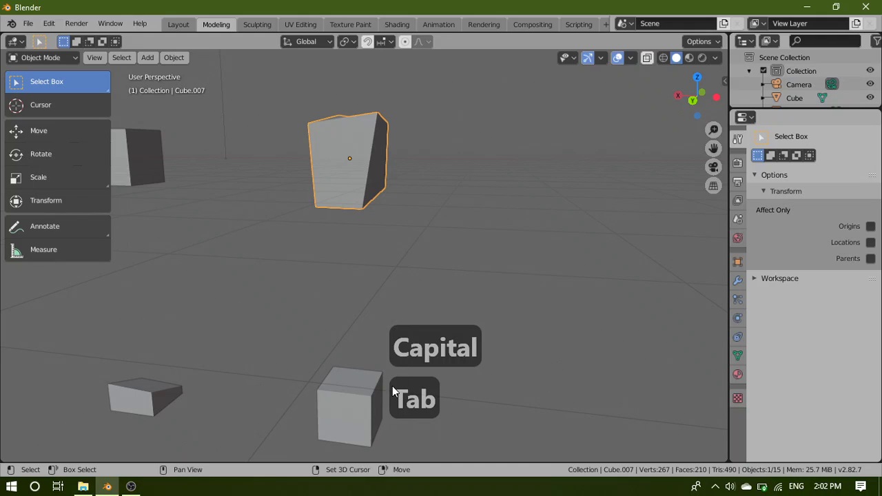
pyautogui.moveTo(370, 327); pyautogui.dragTo(369, 274, button='middle')
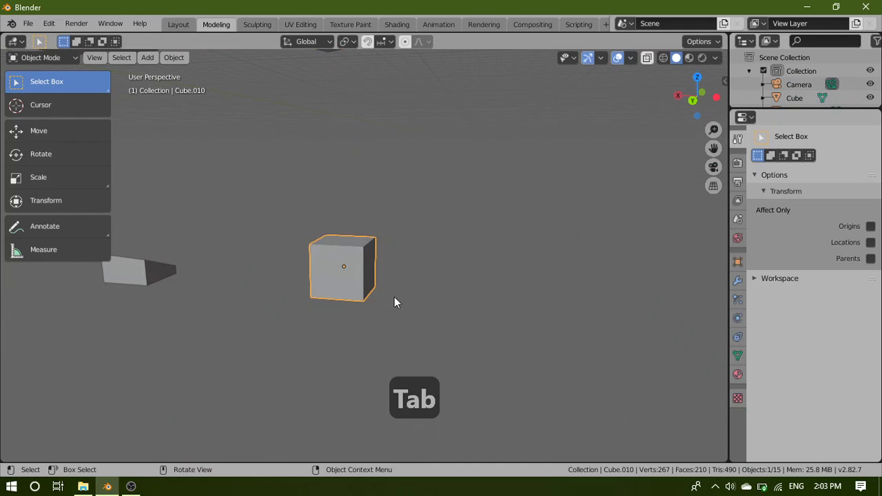
pyautogui.press('Tab')
pyautogui.scroll(-3, 76, 351)
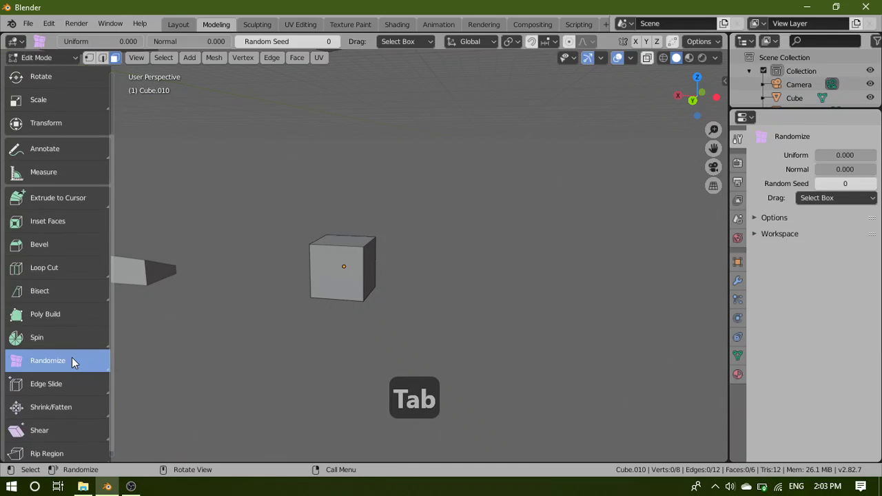
pyautogui.scroll(-1, 72, 357)
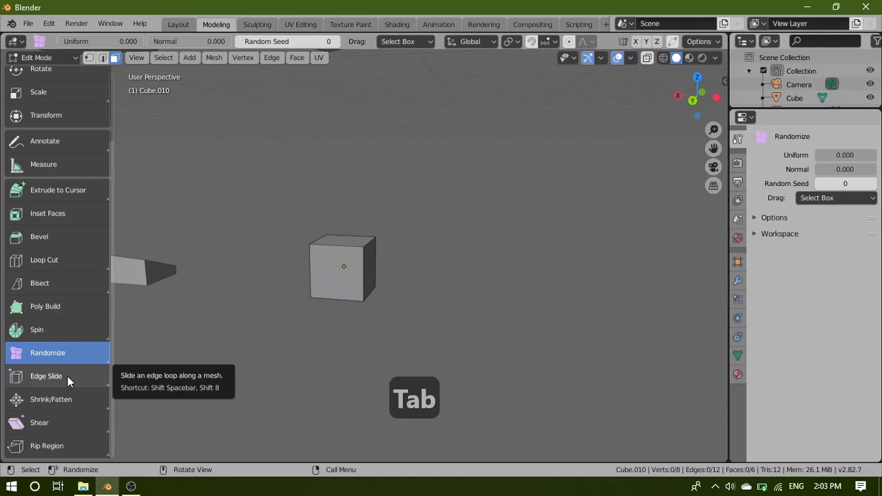
pyautogui.click(68, 377)
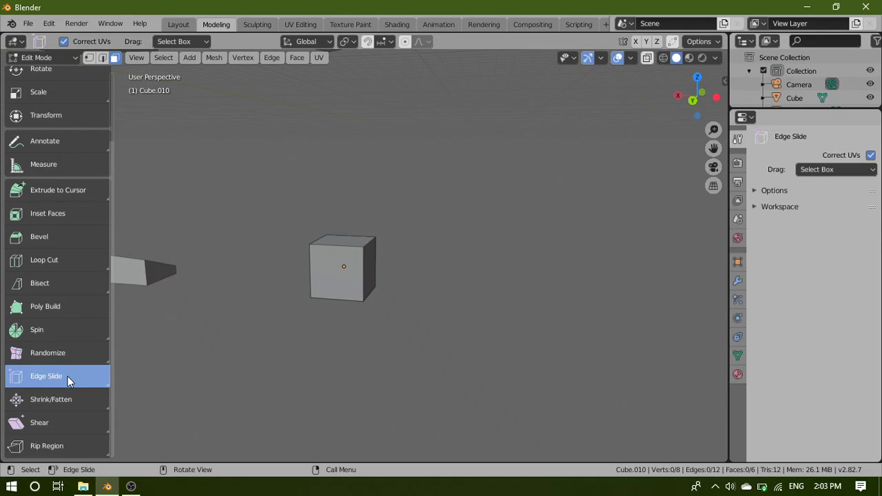
# In edge select mode, slide the cube's front right vertical edge onto its back right corner
pyautogui.press('a')
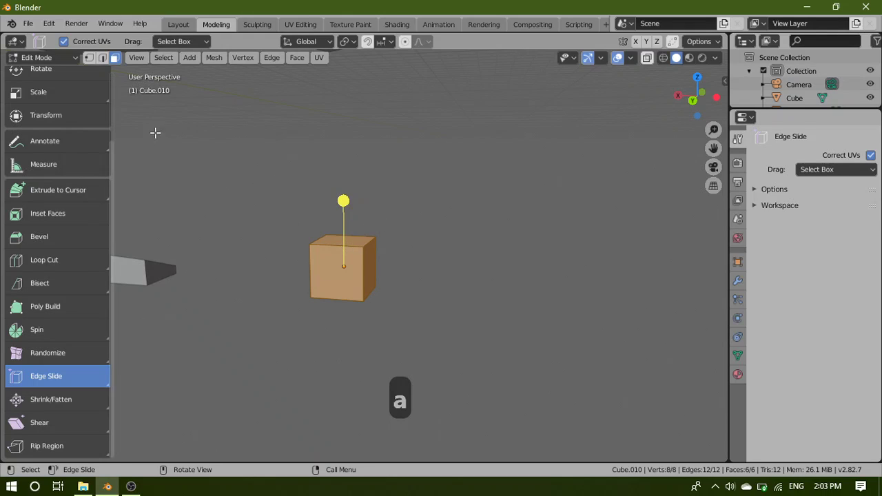
pyautogui.press('2')
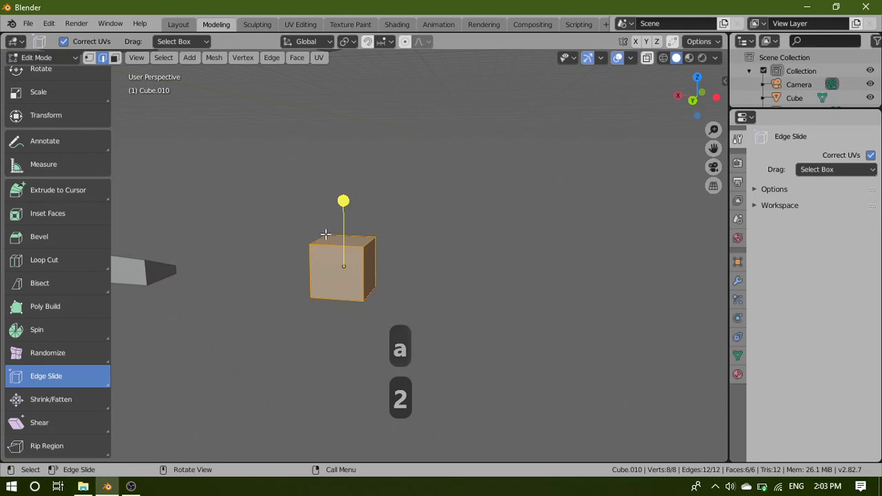
pyautogui.click(372, 279)
pyautogui.moveTo(402, 289); pyautogui.dragTo(426, 292)
pyautogui.scroll(4, 413, 287)
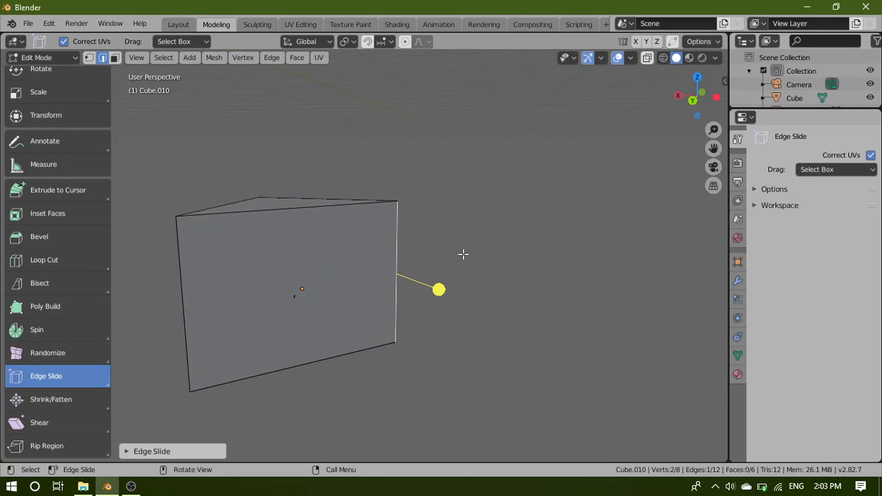
# Try to slide the same vertical edge farther outward from the wedge
pyautogui.moveTo(449, 235); pyautogui.dragTo(443, 288, button='middle')
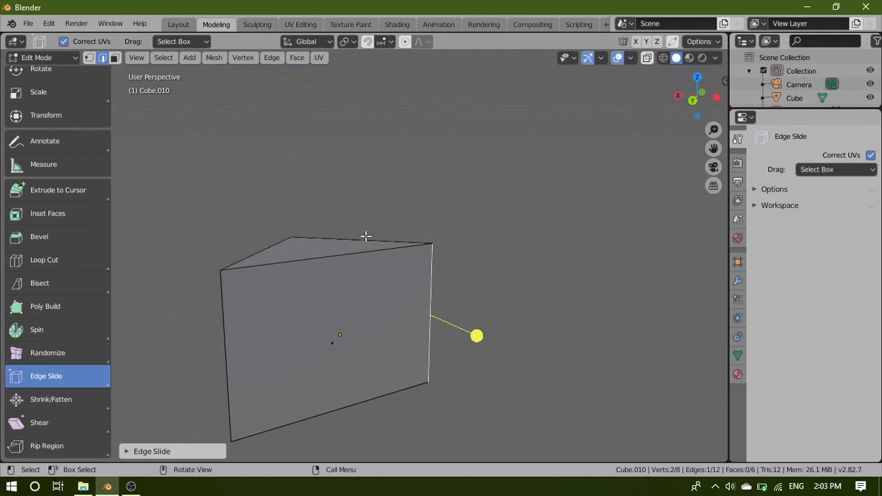
pyautogui.moveTo(366, 237); pyautogui.dragTo(388, 257, button='middle')
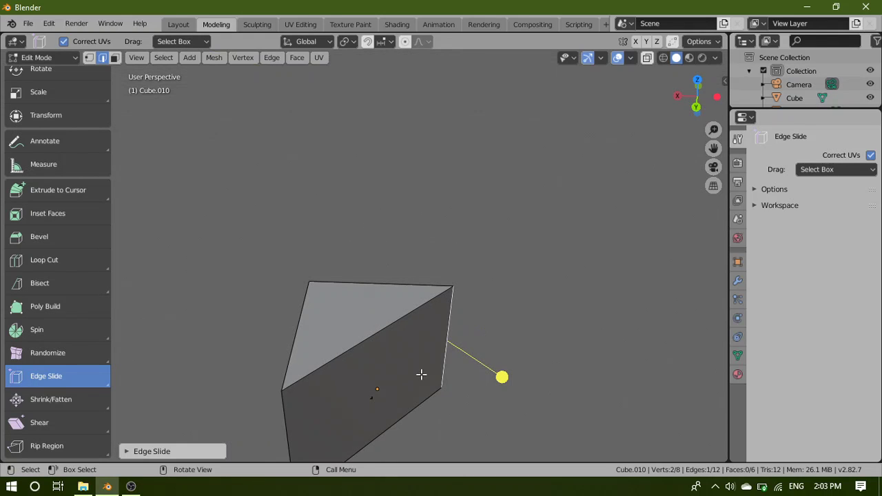
pyautogui.moveTo(499, 324); pyautogui.dragTo(583, 285, button='middle')
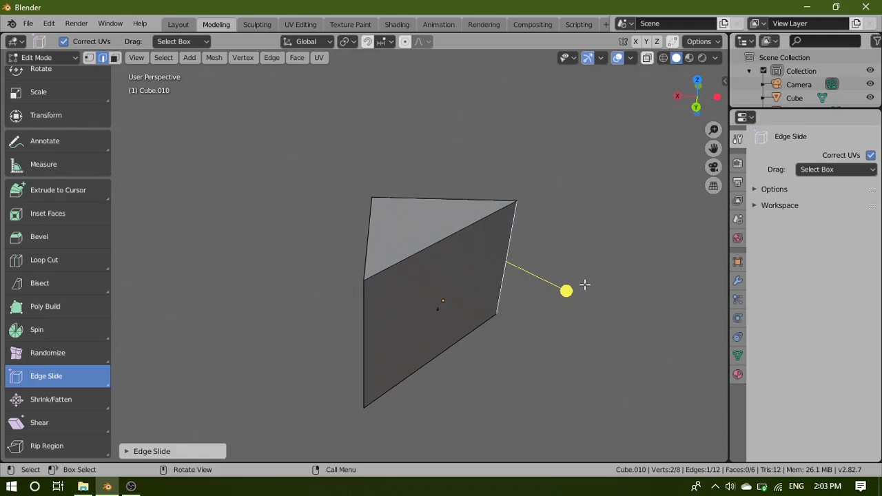
pyautogui.moveTo(565, 292); pyautogui.dragTo(692, 276)
pyautogui.moveTo(605, 252); pyautogui.dragTo(547, 368, button='middle')
pyautogui.scroll(3, 527, 359)
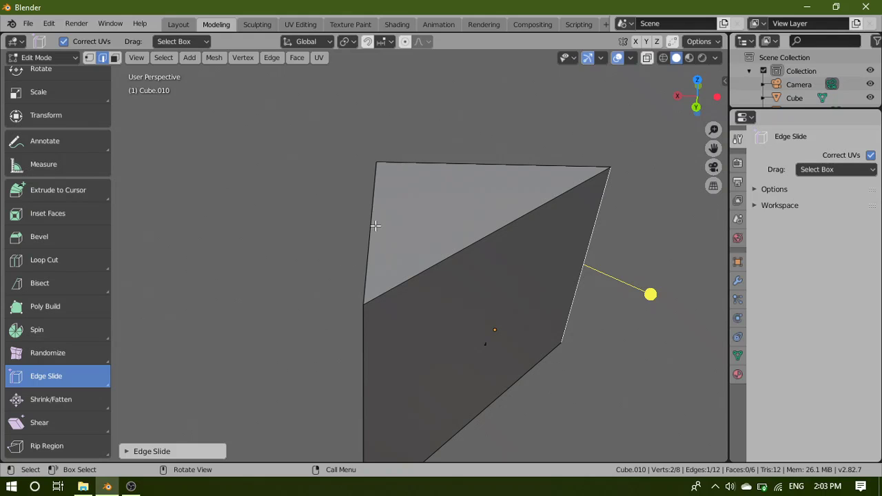
# Select the short top edge opposite the wedge's tip, try sliding it, and undo the slide
pyautogui.moveTo(373, 222); pyautogui.dragTo(424, 265, button='middle')
pyautogui.scroll(-3, 550, 331)
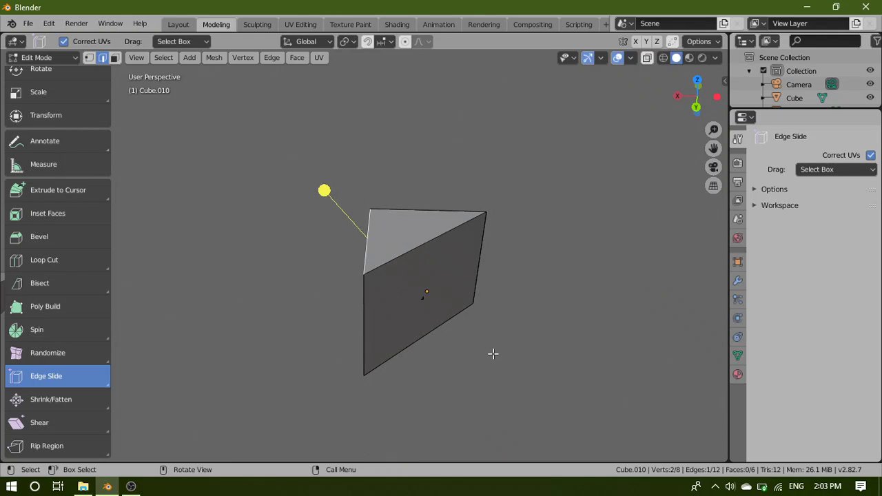
pyautogui.moveTo(492, 353); pyautogui.dragTo(370, 220, button='middle')
pyautogui.moveTo(370, 220); pyautogui.dragTo(353, 215)
pyautogui.hotkey('ctrl', 'z')
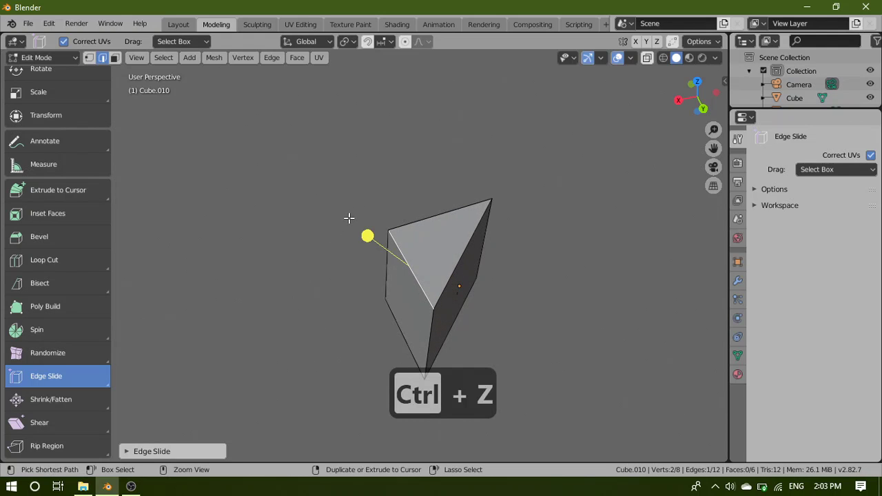
# In vertex select mode, select both end vertices of the near vertical edge and slide them onto the adjacent corner, flattening the wedge
pyautogui.moveTo(564, 315); pyautogui.dragTo(544, 249, button='middle')
pyautogui.click(89, 58)
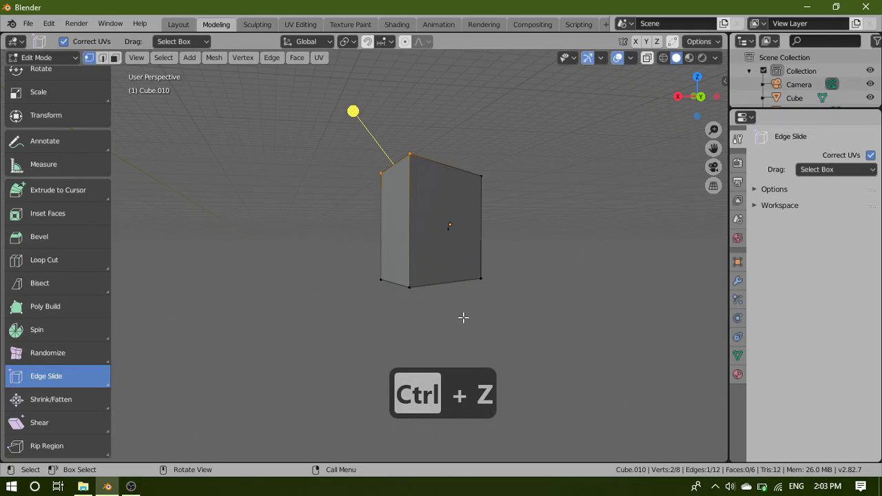
pyautogui.click(409, 288)
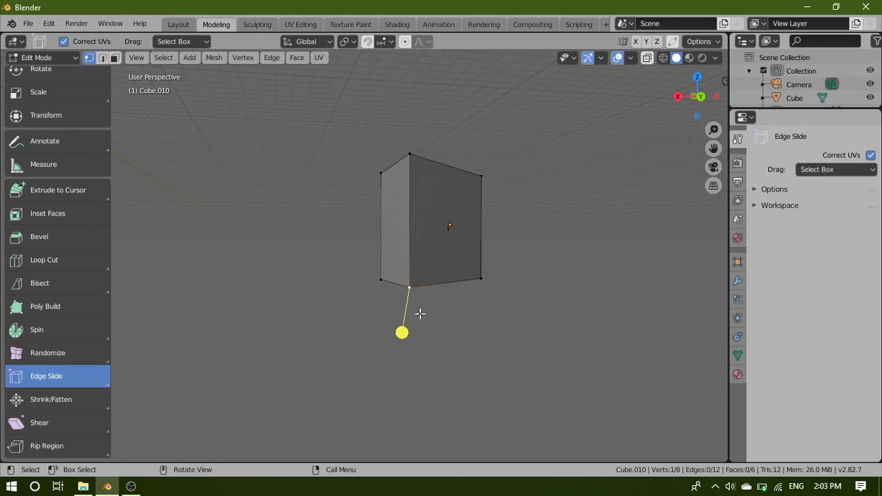
pyautogui.keyDown('shift'); pyautogui.click(410, 155); pyautogui.keyUp('shift')
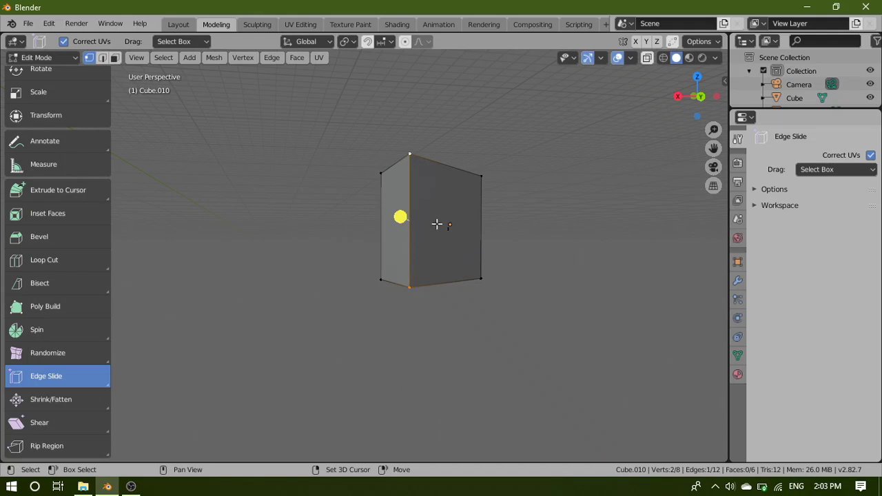
pyautogui.moveTo(399, 217); pyautogui.dragTo(548, 227)
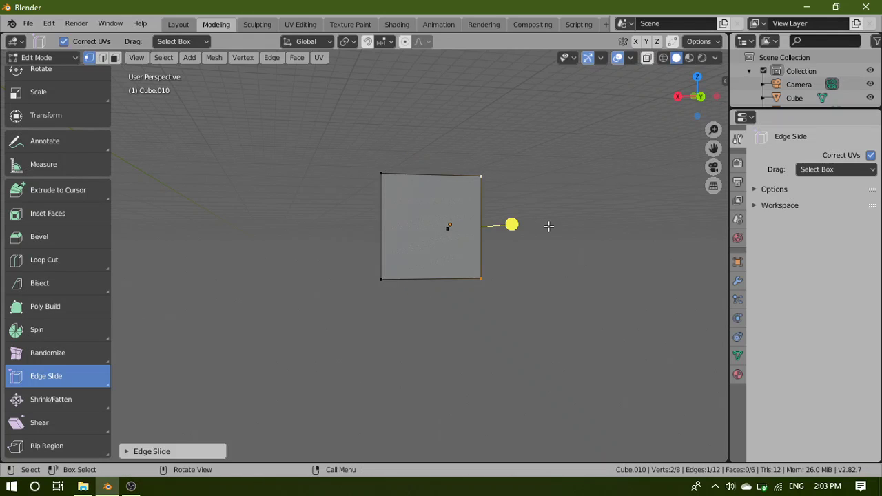
# Clear the vertex selection and return to Object Mode
pyautogui.click(588, 260)
pyautogui.scroll(-3, 589, 259)
pyautogui.scroll(2, 586, 257)
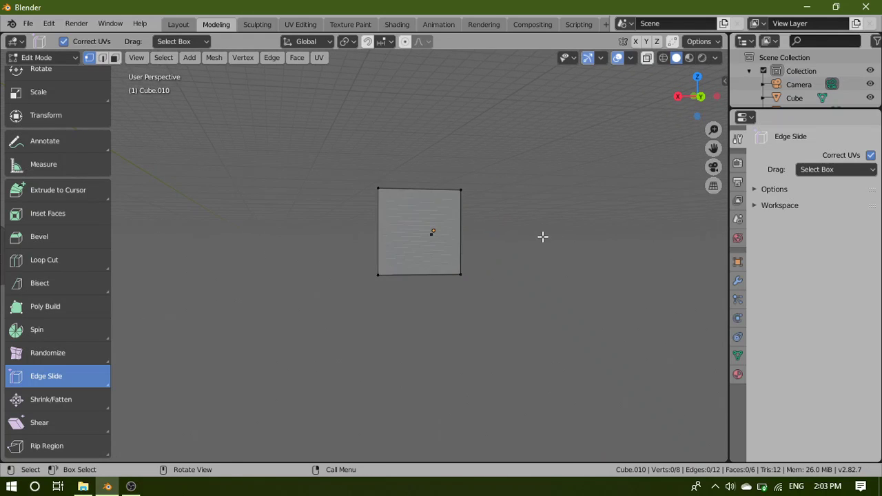
pyautogui.moveTo(543, 237); pyautogui.dragTo(422, 318, button='middle')
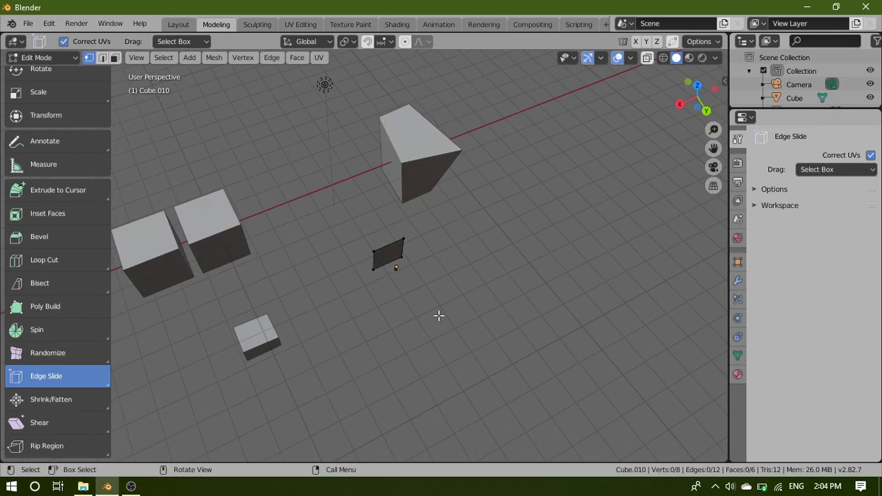
pyautogui.press('Tab')
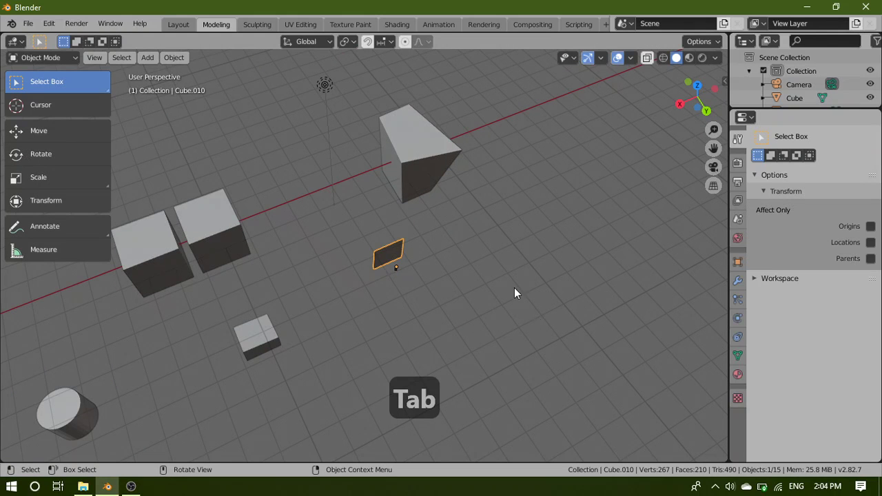
# Examine the flattened cube and the surrounding group of objects from several sides
pyautogui.moveTo(514, 288); pyautogui.dragTo(406, 244, button='middle')
pyautogui.scroll(-5, 406, 245)
pyautogui.moveTo(285, 259); pyautogui.dragTo(362, 268, button='middle')
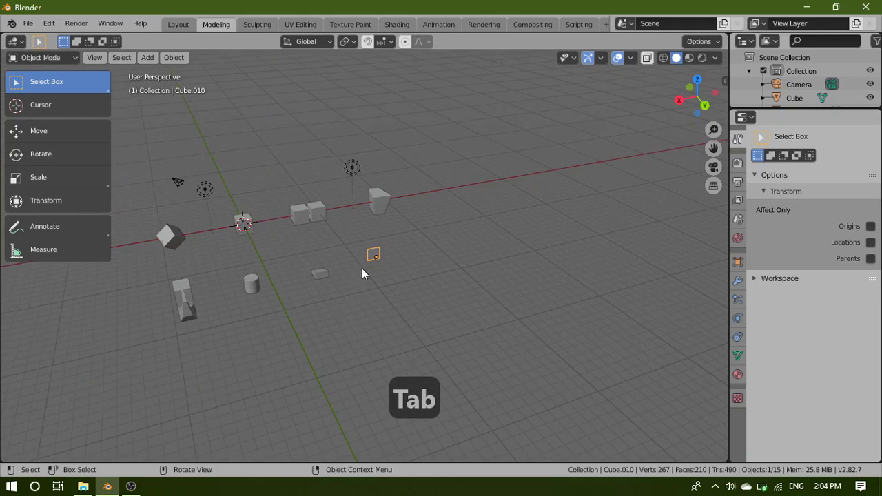
pyautogui.scroll(-3, 344, 295)
pyautogui.scroll(8, 425, 278)
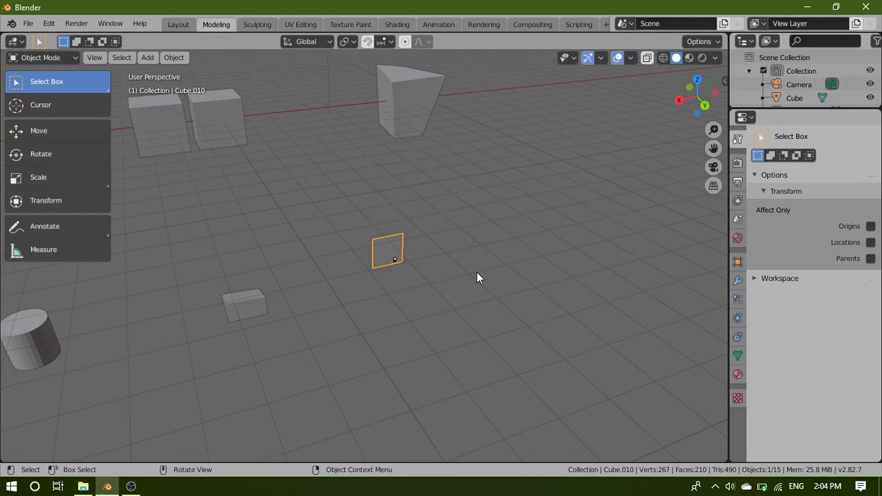
pyautogui.moveTo(477, 273); pyautogui.dragTo(421, 201, button='middle')
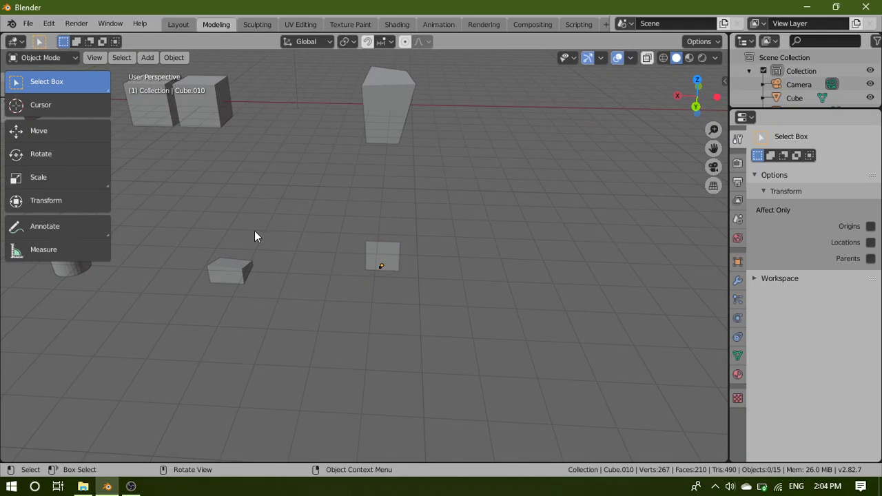
pyautogui.moveTo(255, 231); pyautogui.dragTo(397, 258, button='middle')
pyautogui.moveTo(323, 262); pyautogui.dragTo(339, 239, button='middle')
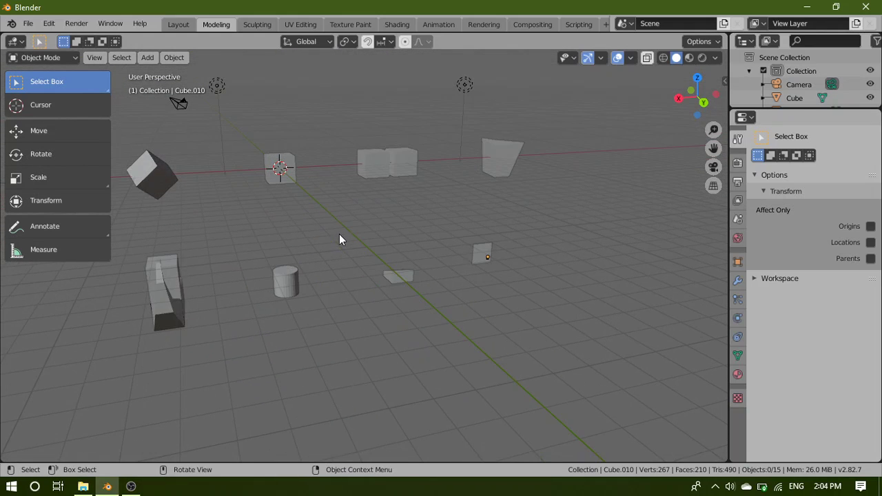
# Delete all mesh objects and the second light, keeping only the camera and the original light in the scene
pyautogui.scroll(-3, 339, 234)
pyautogui.moveTo(190, 175); pyautogui.dragTo(578, 343)
pyautogui.moveTo(564, 280); pyautogui.dragTo(414, 142, button='middle')
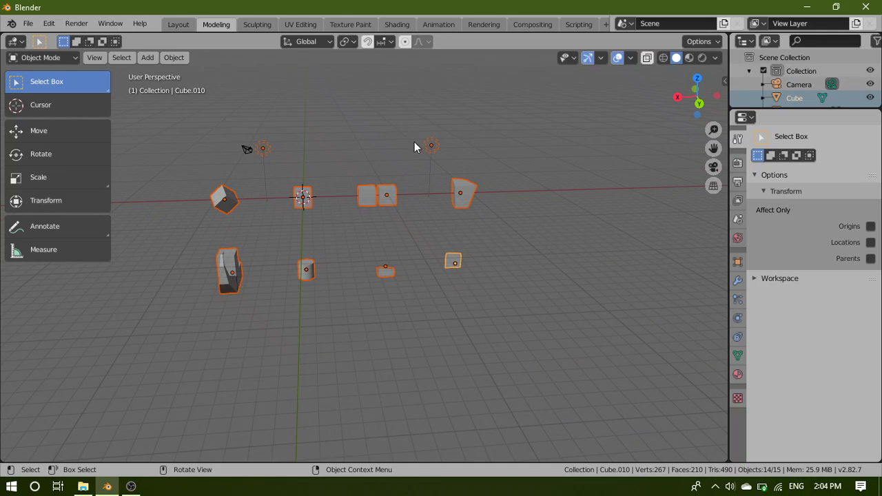
pyautogui.keyDown('shift'); pyautogui.click(263, 147); pyautogui.keyUp('shift')
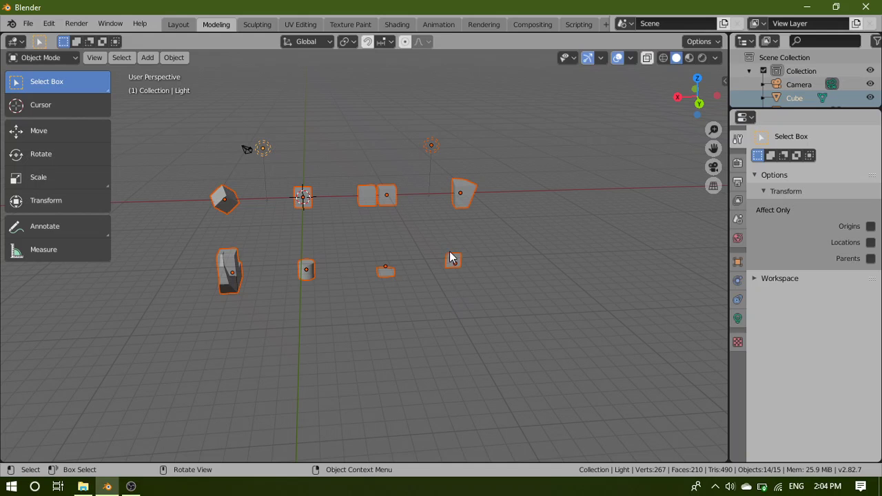
pyautogui.press('Delete')
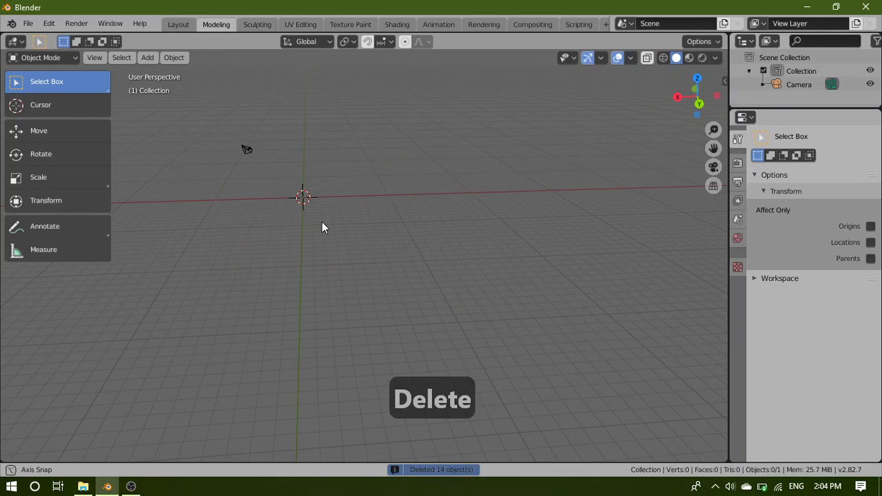
pyautogui.moveTo(322, 222); pyautogui.dragTo(283, 251, button='middle')
pyautogui.hotkey('ctrl', 'z')
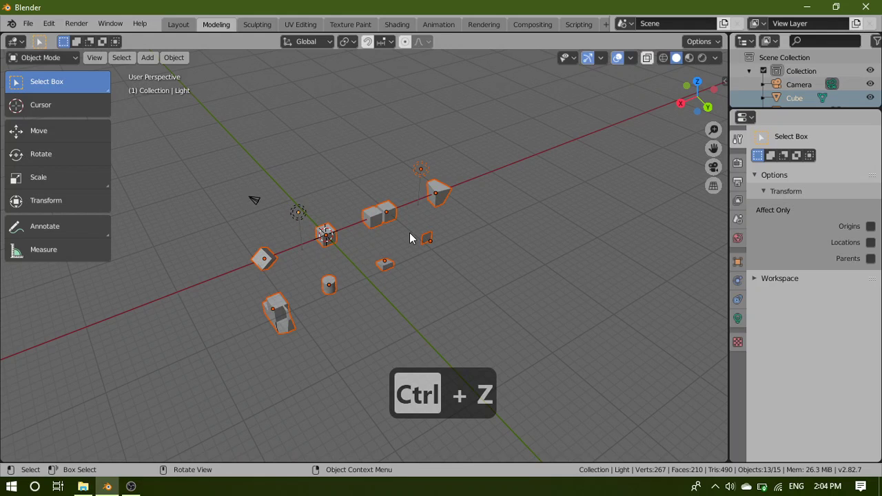
pyautogui.press('Delete')
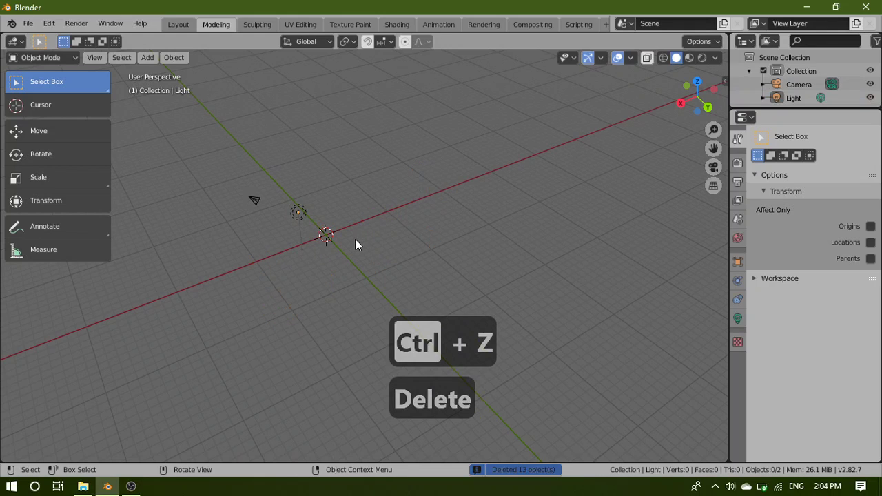
# Add a plane mesh at the world origin and show it in the Back Orthographic view
pyautogui.moveTo(412, 270); pyautogui.dragTo(426, 354, button='middle')
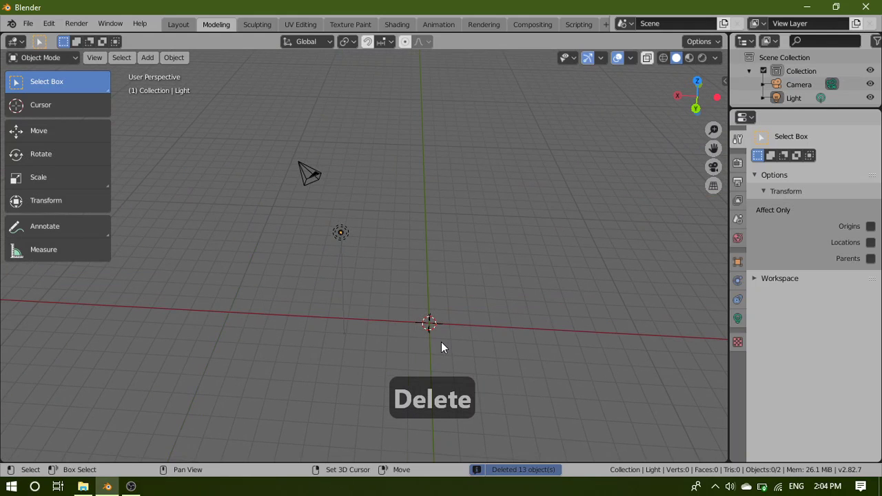
pyautogui.hotkey('shift', 'a')
pyautogui.moveTo(442, 217)
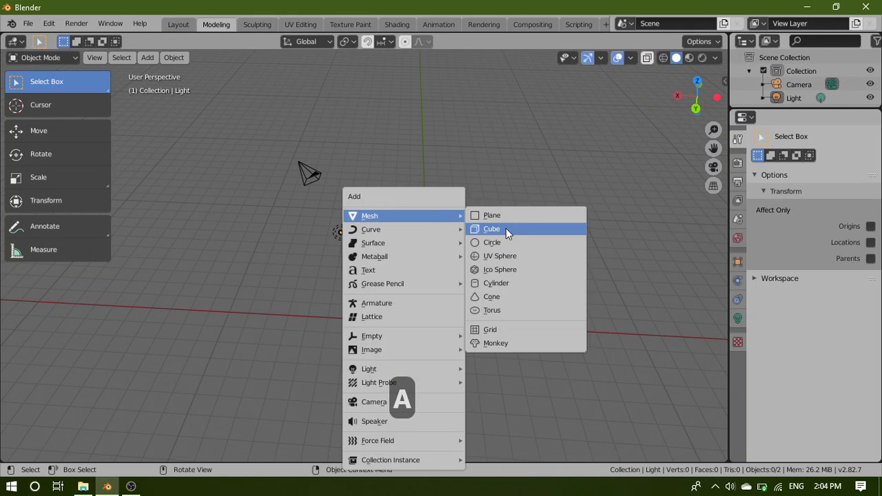
pyautogui.click(506, 215)
pyautogui.moveTo(619, 276); pyautogui.dragTo(481, 267, button='middle')
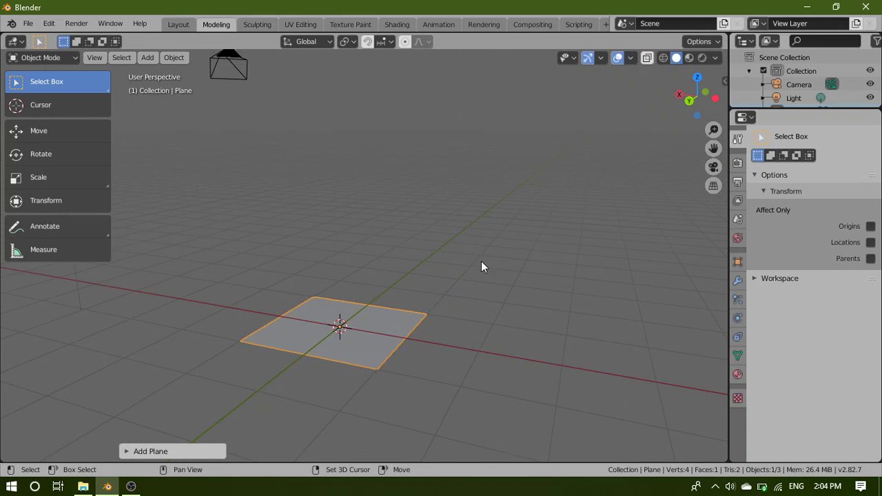
pyautogui.click(689, 101)
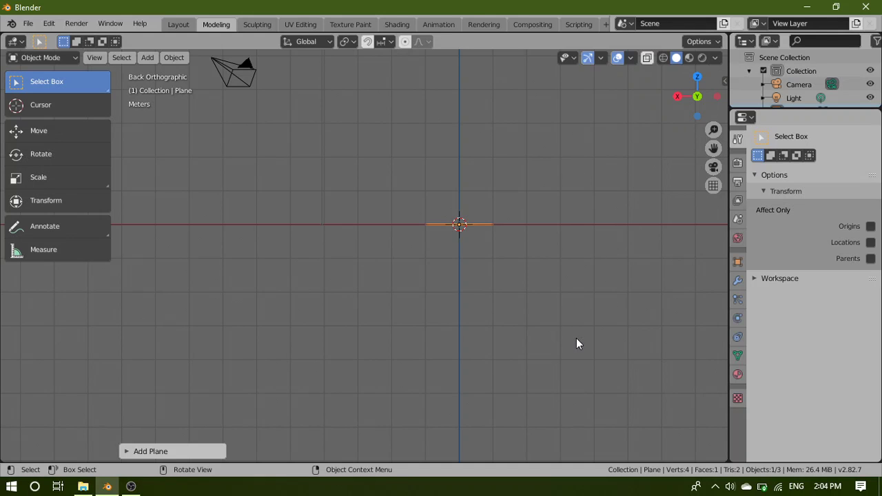
pyautogui.keyDown('shift'); pyautogui.moveTo(576, 333); pyautogui.dragTo(448, 368, button='middle'); pyautogui.keyUp('shift')
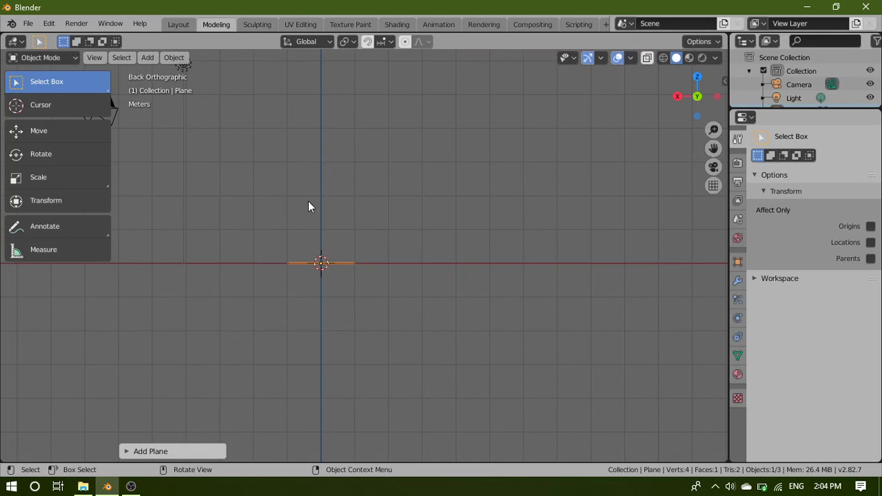
# Enter Edit Mode on the plane, activate the Spin tool and set its axis to Y
pyautogui.press('Tab')
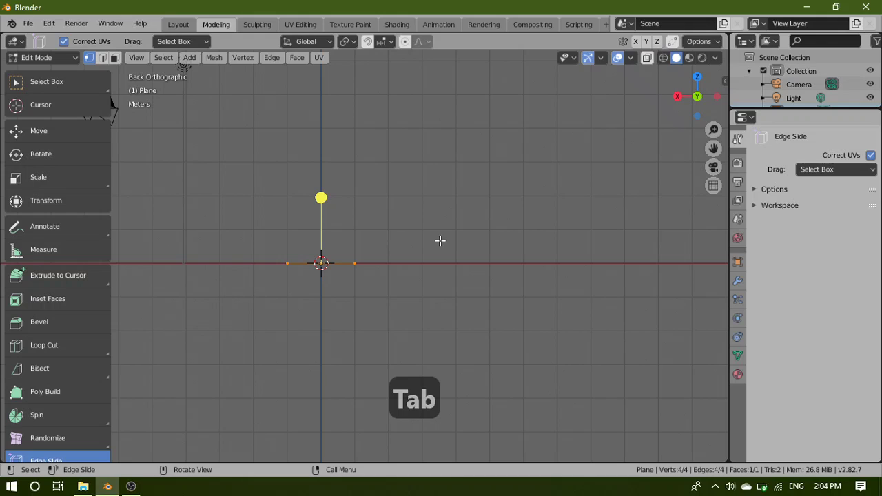
pyautogui.scroll(-3, 76, 337)
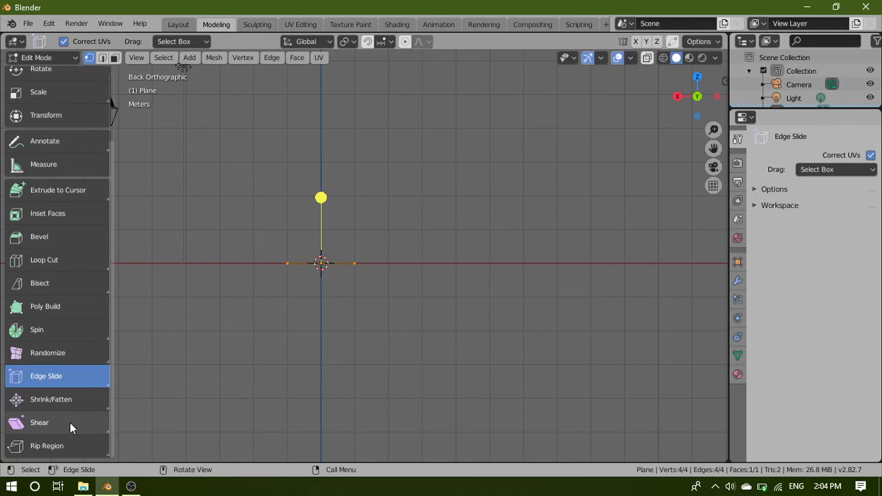
pyautogui.click(68, 331)
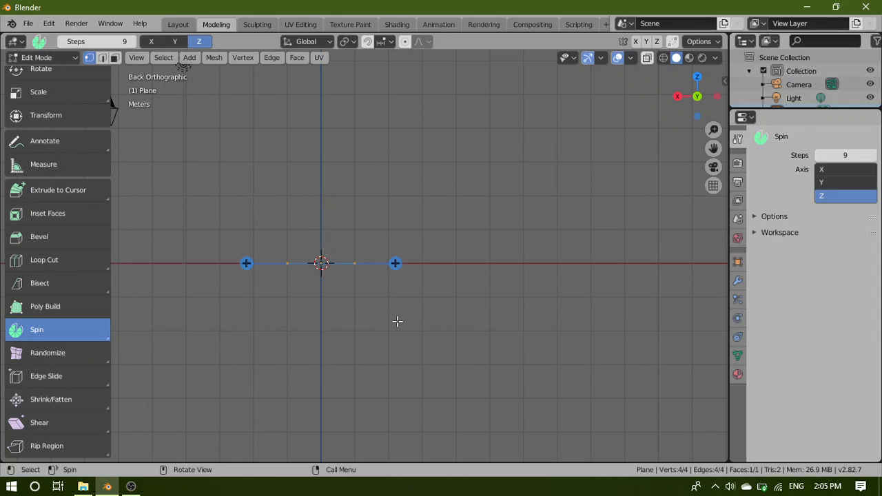
pyautogui.click(829, 182)
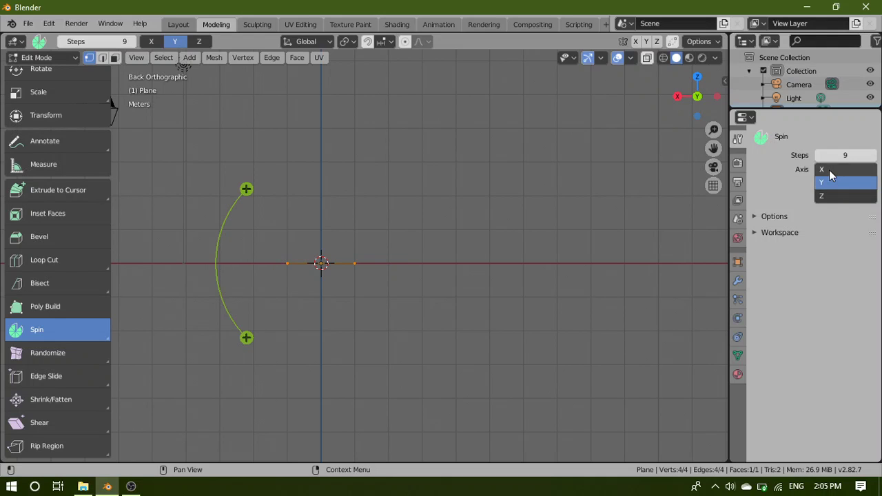
pyautogui.click(829, 170)
pyautogui.click(825, 183)
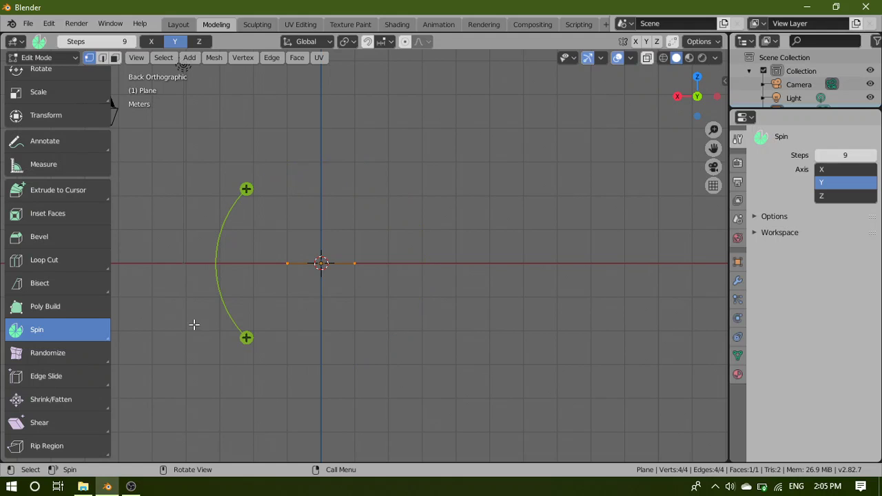
# Spin the plane around the Y axis into a cylinder and pick one of its vertices with Select Box
pyautogui.moveTo(246, 339); pyautogui.dragTo(372, 218)
pyautogui.moveTo(472, 271); pyautogui.dragTo(500, 263, button='middle')
pyautogui.scroll(3, 69, 107)
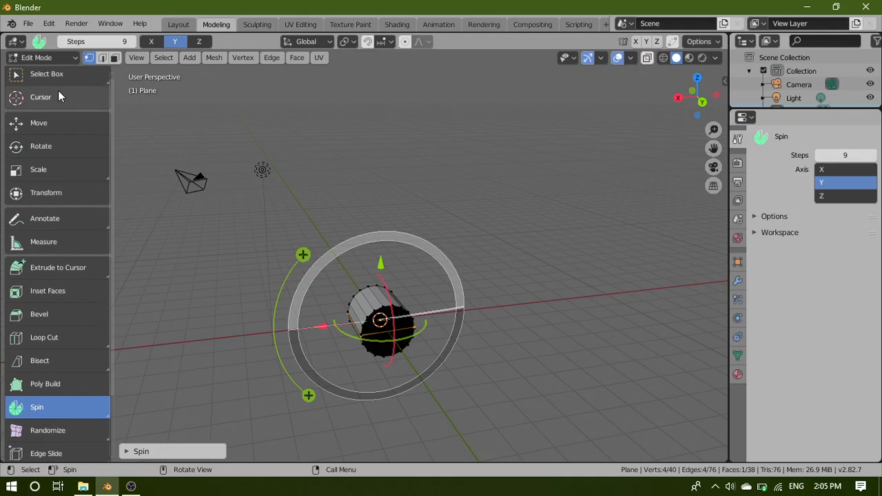
pyautogui.click(57, 76)
pyautogui.scroll(5, 429, 398)
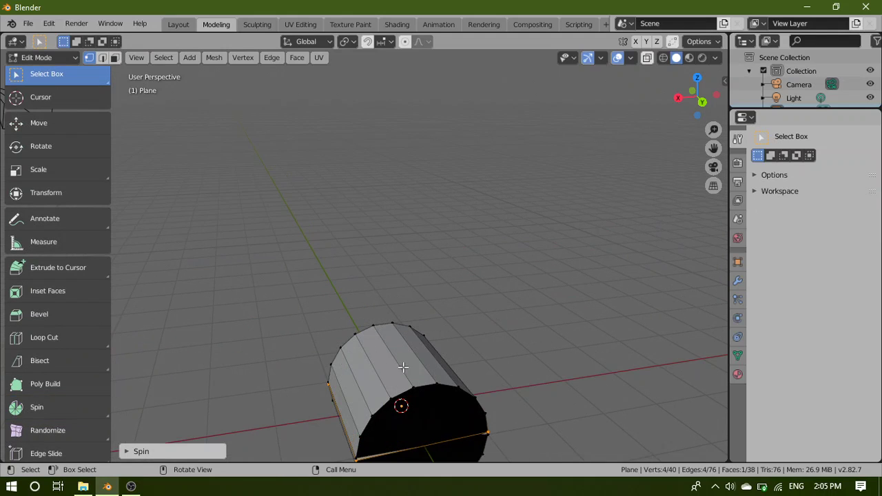
pyautogui.click(424, 381)
pyautogui.scroll(-5, 459, 411)
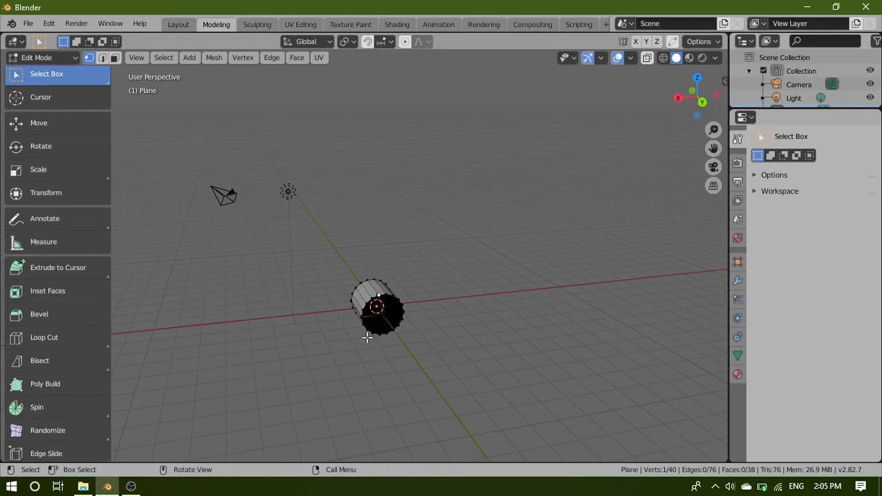
# Switch to face selection and pick faces around the open end of the cylinder
pyautogui.press('3')
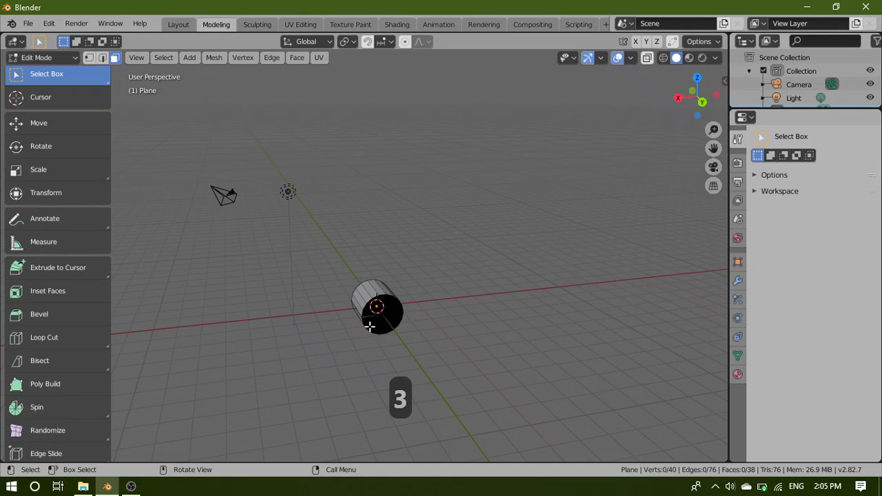
pyautogui.click(399, 321)
pyautogui.click(378, 311)
pyautogui.click(374, 315)
pyautogui.click(377, 331)
pyautogui.click(405, 327)
# Undo the face selections and the spin to restore the flat plane
pyautogui.hotkey('ctrl', 'z')
pyautogui.hotkey('ctrl', 'z')
pyautogui.hotkey('ctrl', 'z')
pyautogui.hotkey('ctrl', 'z')
pyautogui.hotkey('ctrl', 'z')
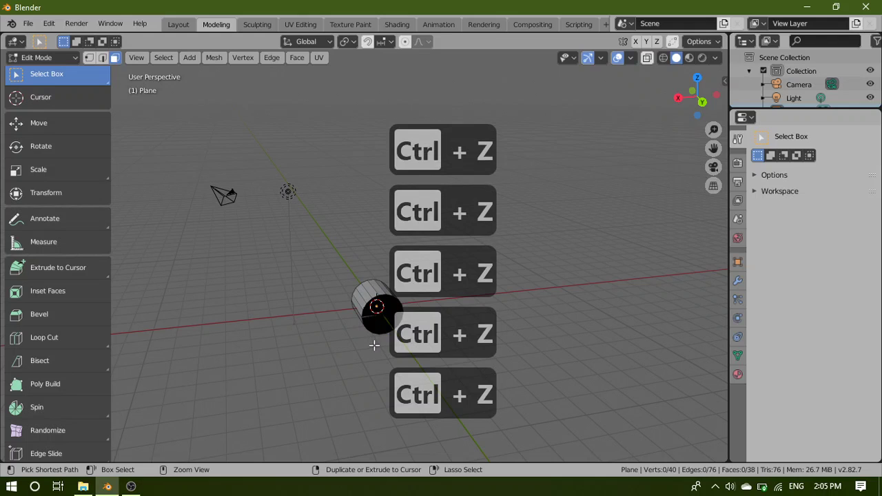
pyautogui.hotkey('ctrl', 'z')
pyautogui.hotkey('ctrl', 'z')
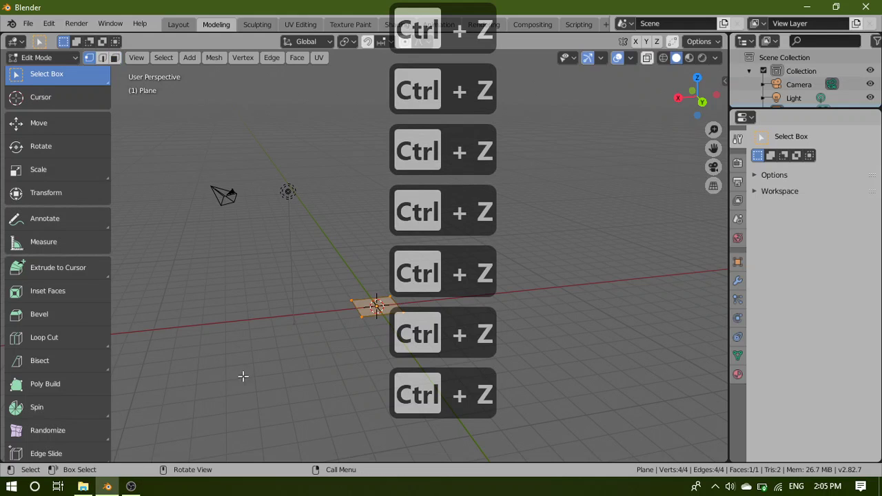
# Move the plane's geometry along the X axis, clear of the 3D cursor
pyautogui.moveTo(243, 376); pyautogui.dragTo(360, 376, button='middle')
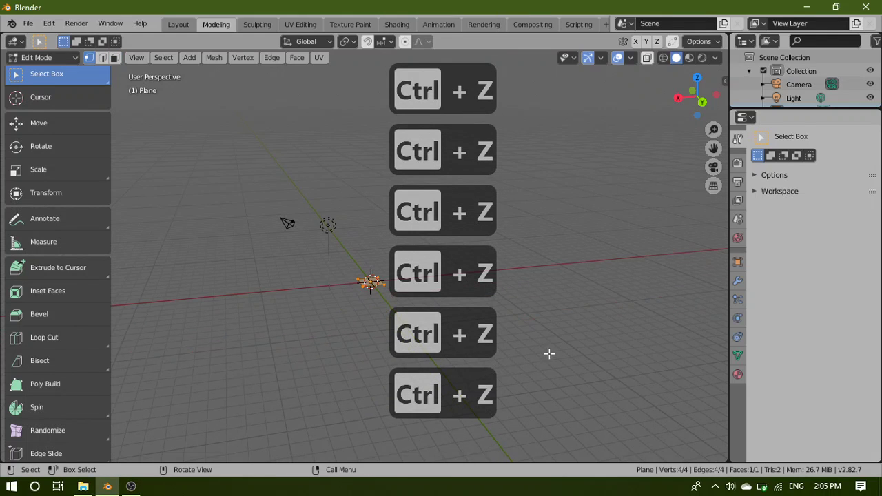
pyautogui.moveTo(472, 370); pyautogui.dragTo(499, 338, button='middle')
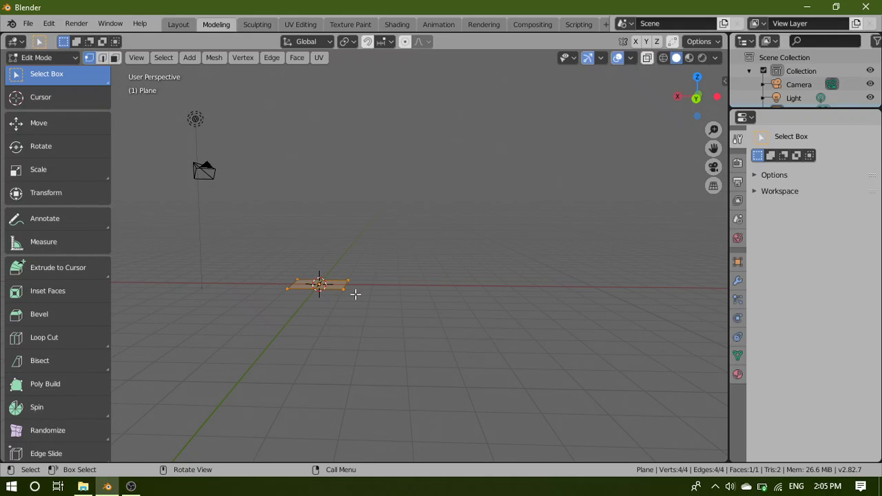
pyautogui.press('g')
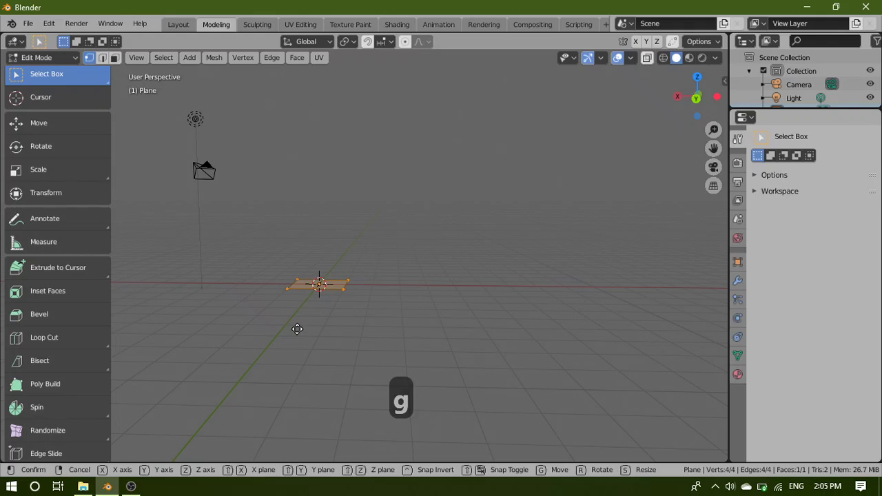
pyautogui.press('x')
pyautogui.click(377, 331)
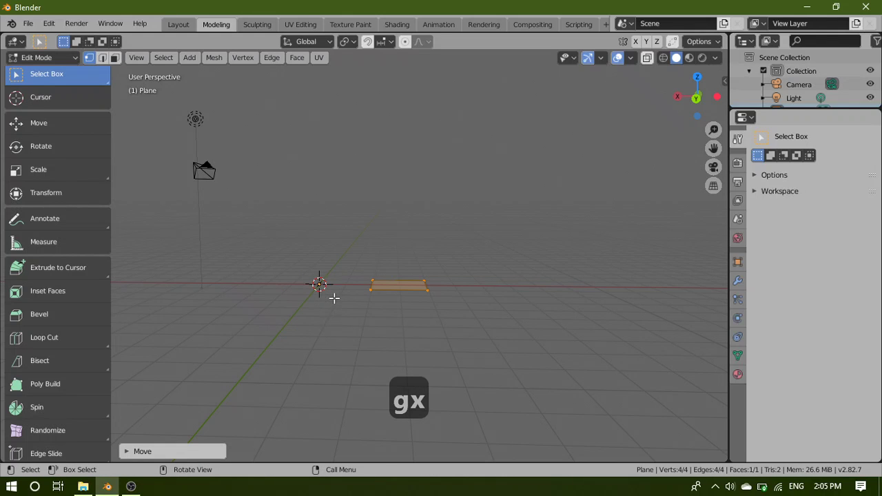
# Check the offset plane in Object Mode, return to Edit Mode and activate the Spin tool
pyautogui.press('Tab')
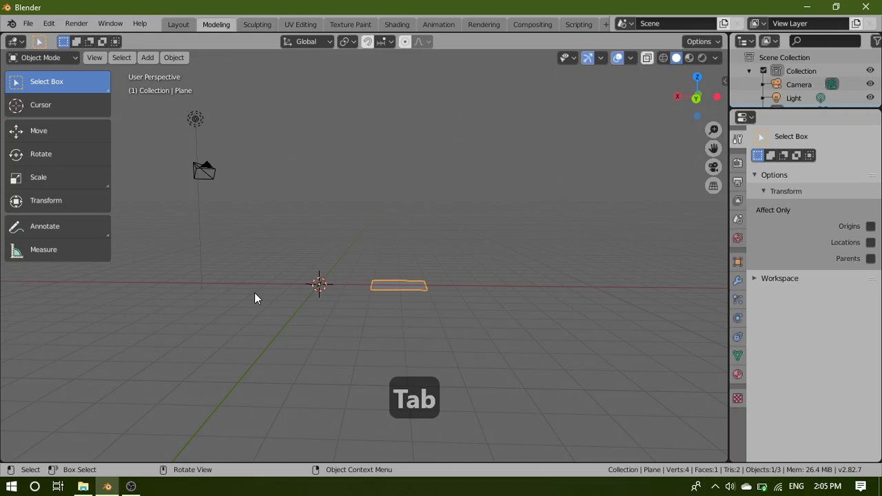
pyautogui.press('Tab')
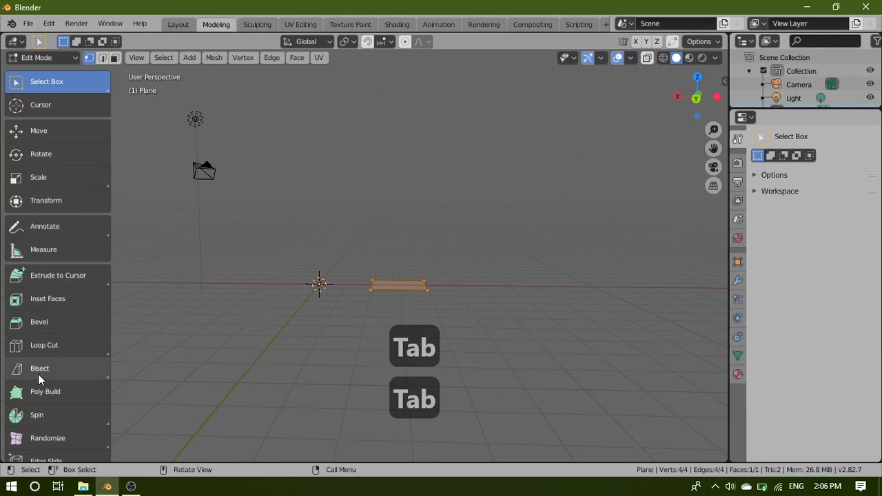
pyautogui.scroll(-2, 38, 372)
pyautogui.click(67, 365)
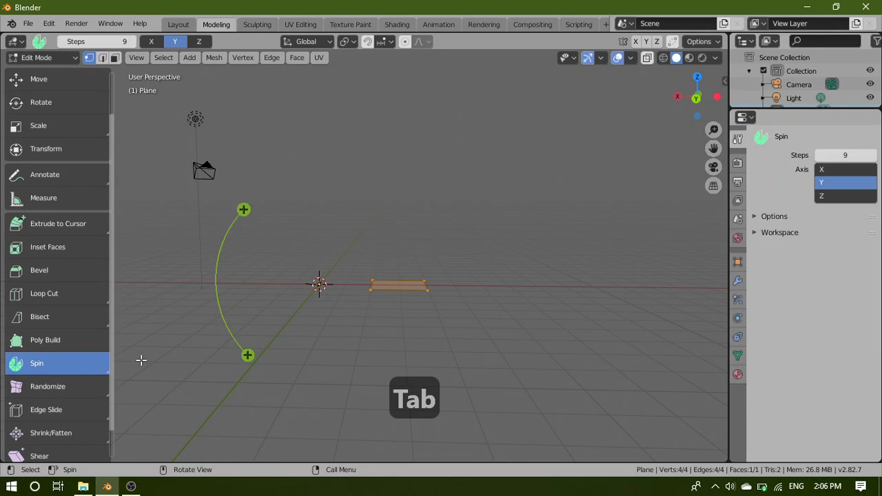
# Try a spin of the offset plane, undo it, and switch to the Front Orthographic view
pyautogui.moveTo(249, 354); pyautogui.dragTo(450, 322)
pyautogui.hotkey('ctrl', 'z')
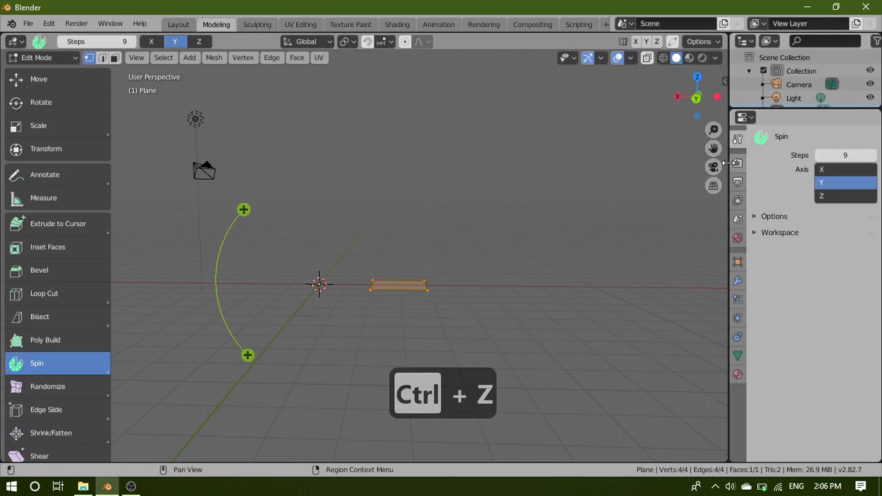
pyautogui.click(697, 98)
pyautogui.click(697, 97)
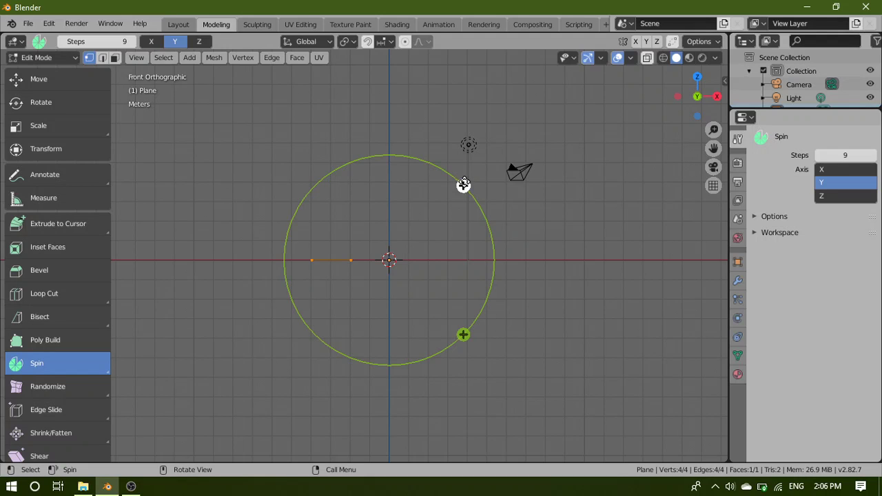
# Spin the plane part of a turn around the Y axis, try entering 90 as the angle, and undo the spin
pyautogui.moveTo(464, 186); pyautogui.dragTo(448, 362)
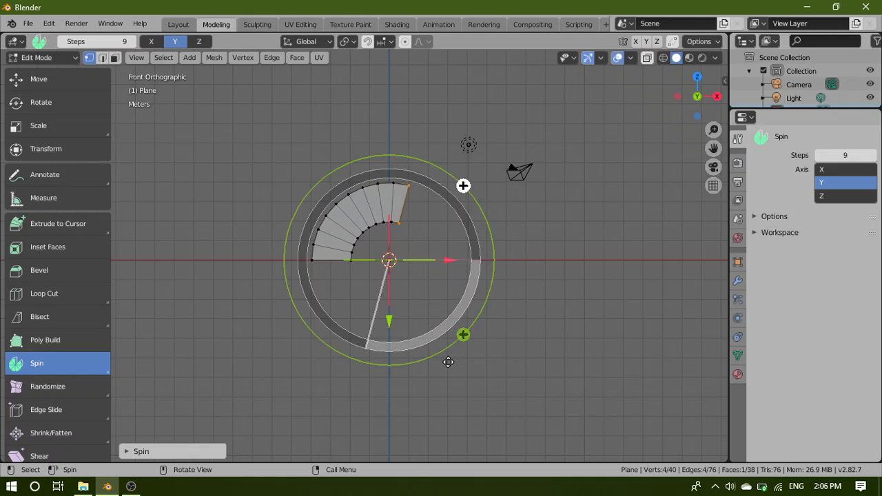
pyautogui.press('9')
pyautogui.press('0')
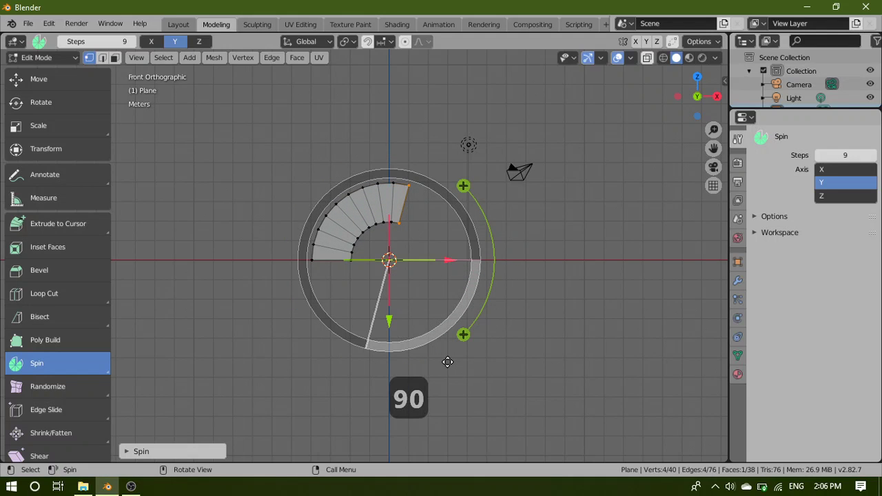
pyautogui.press('Return')
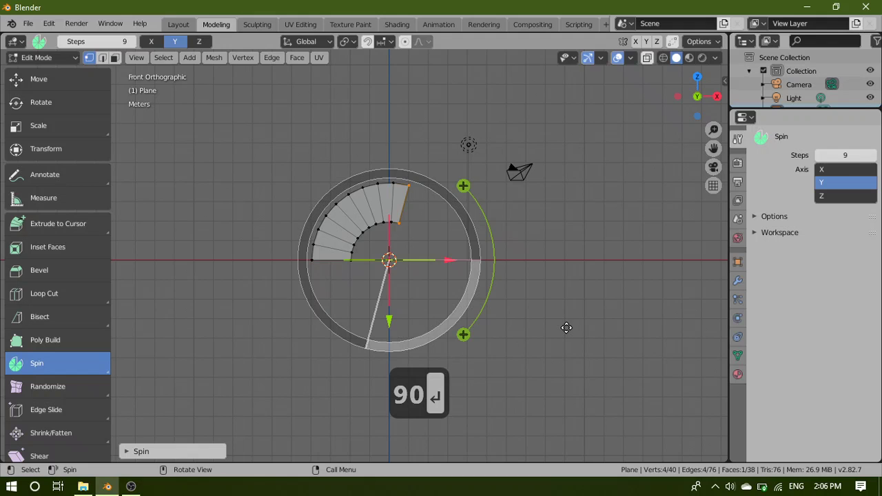
pyautogui.hotkey('ctrl', 'z')
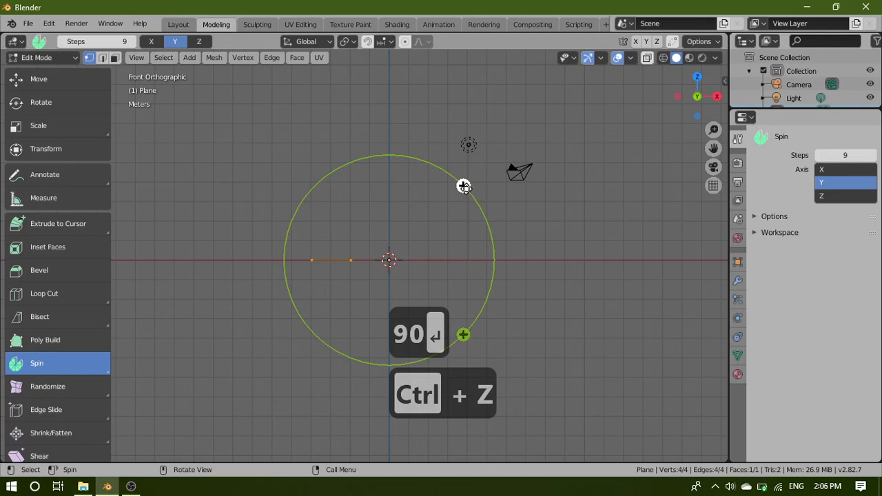
# Spin the plane a full turn into a ring, undo it, and try a free rotation of the plane
pyautogui.moveTo(463, 186)
pyautogui.mouseDown()
pyautogui.moveTo(379, 168)
pyautogui.moveTo(352, 181)
pyautogui.moveTo(448, 184)
pyautogui.mouseUp()
pyautogui.hotkey('ctrl', 'z')
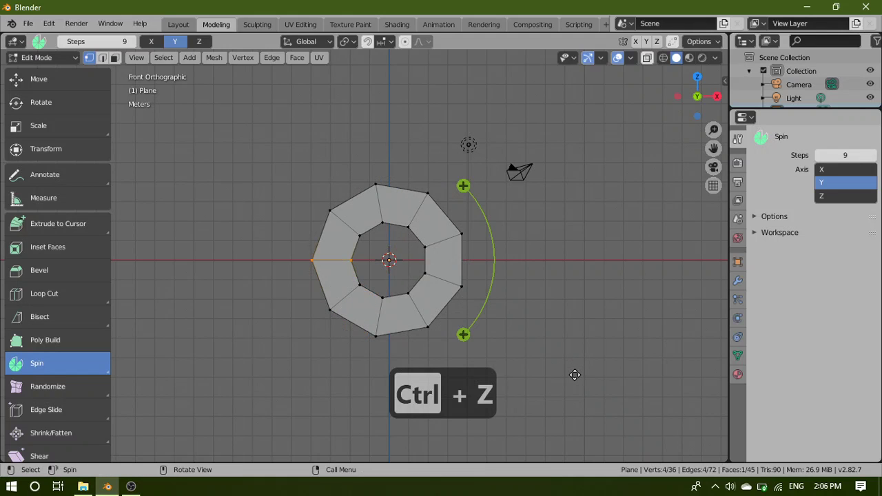
pyautogui.hotkey('ctrl', 'z')
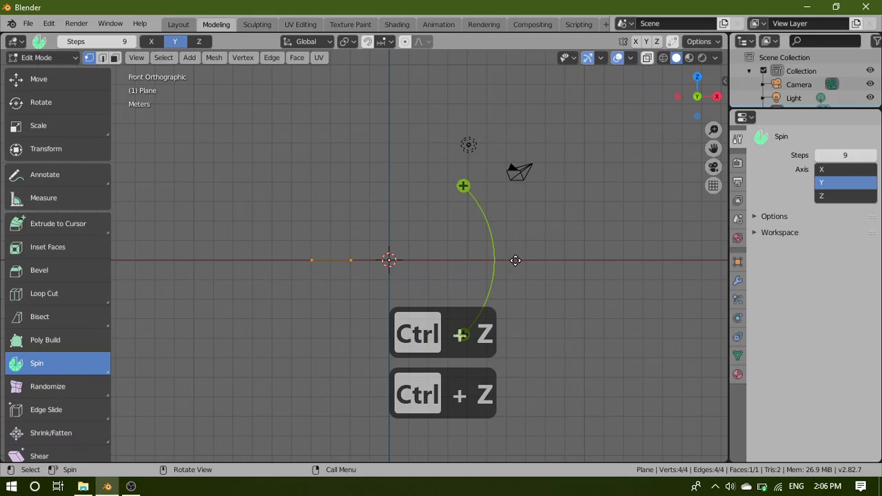
pyautogui.press('r')
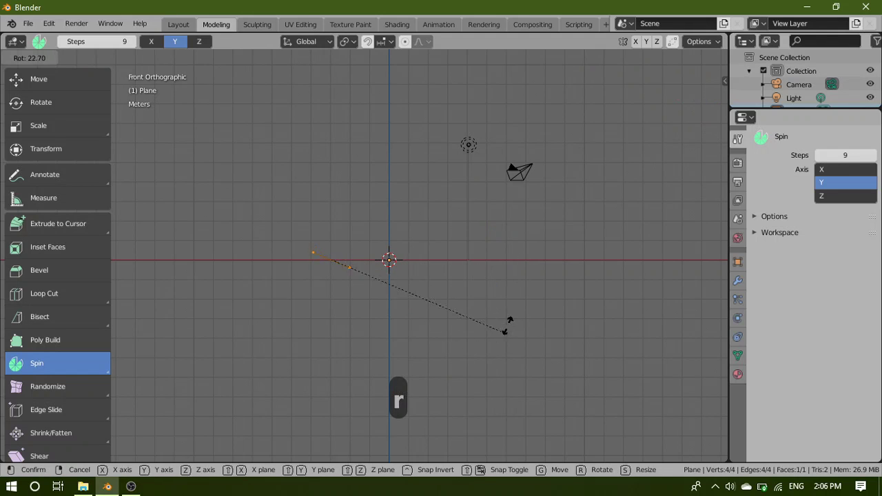
pyautogui.rightClick(544, 281)
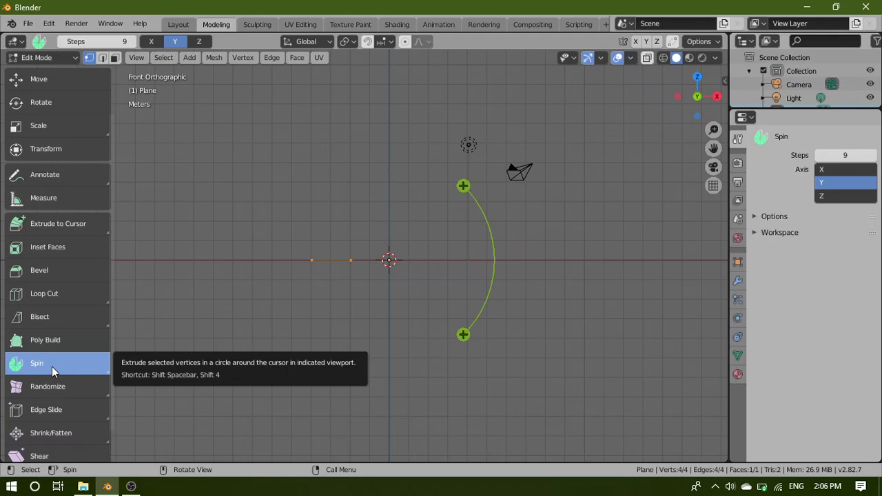
# Spin the plane half a turn around the Y axis into an arch and clear the selection
pyautogui.press('4')
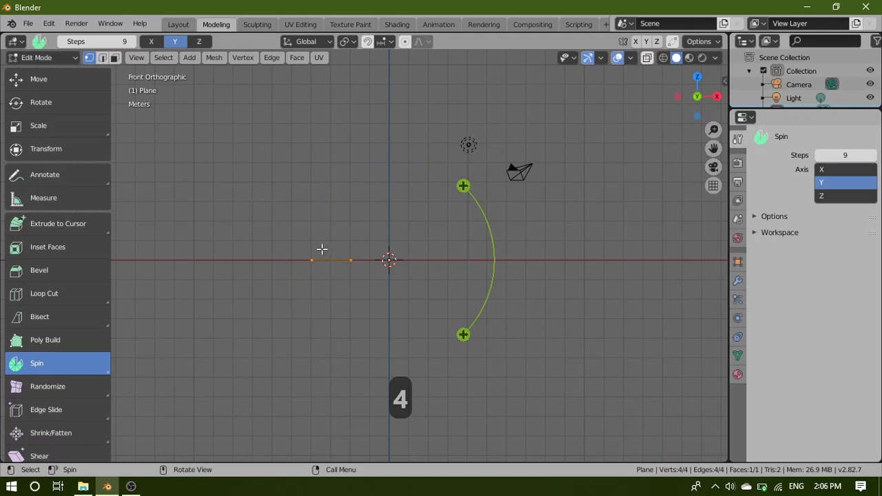
pyautogui.moveTo(462, 187); pyautogui.dragTo(315, 327)
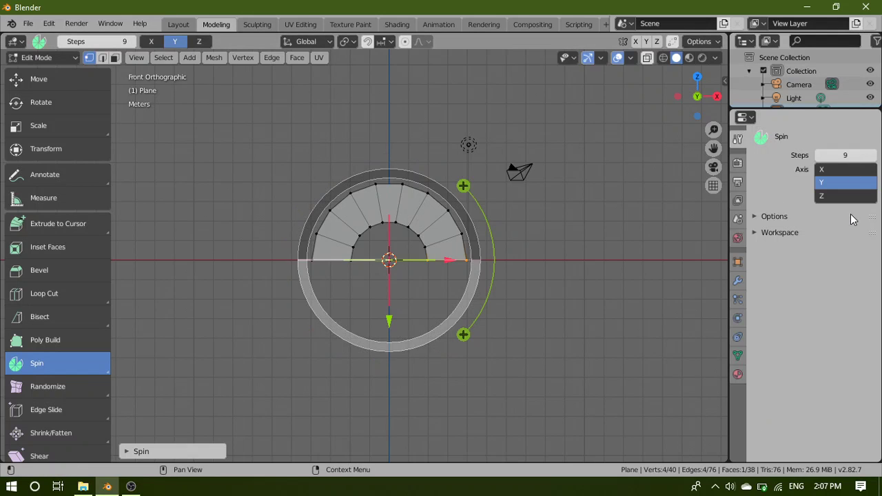
pyautogui.click(542, 313)
pyautogui.scroll(3, 532, 312)
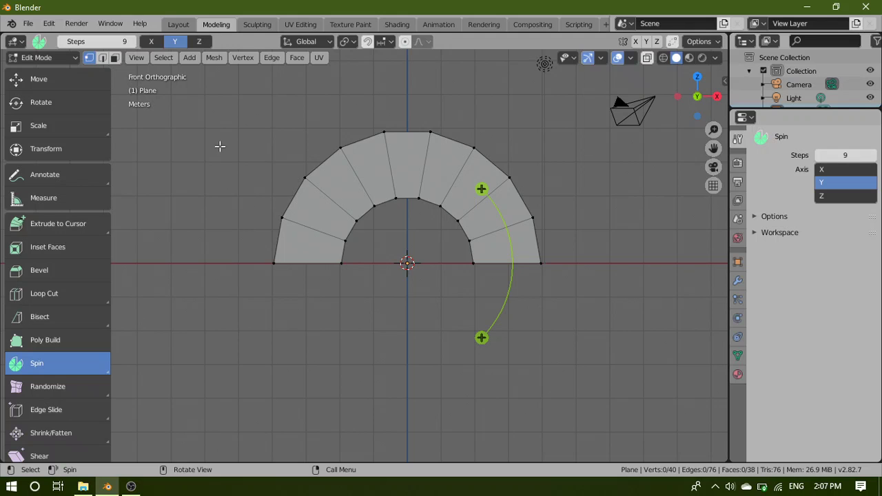
# Select the arch's end face on the positive X side in face mode and spin it further around the Y axis to lengthen the ring
pyautogui.press('3')
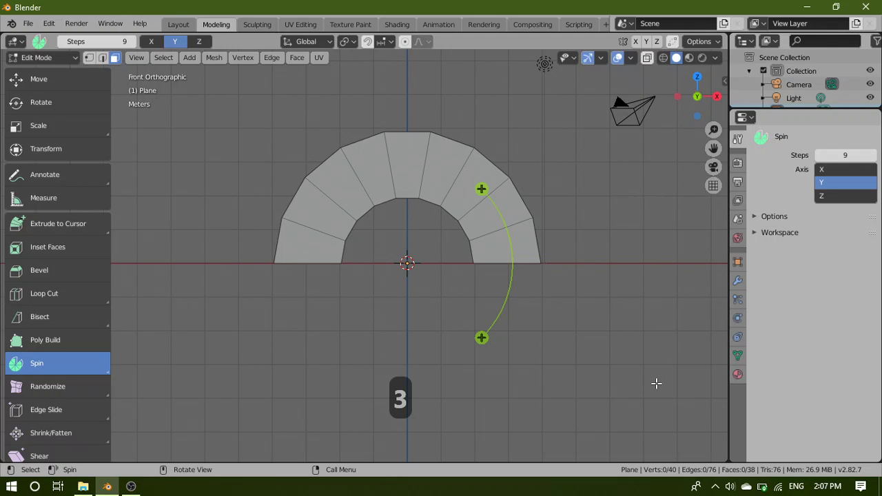
pyautogui.moveTo(657, 384); pyautogui.dragTo(546, 317, button='middle')
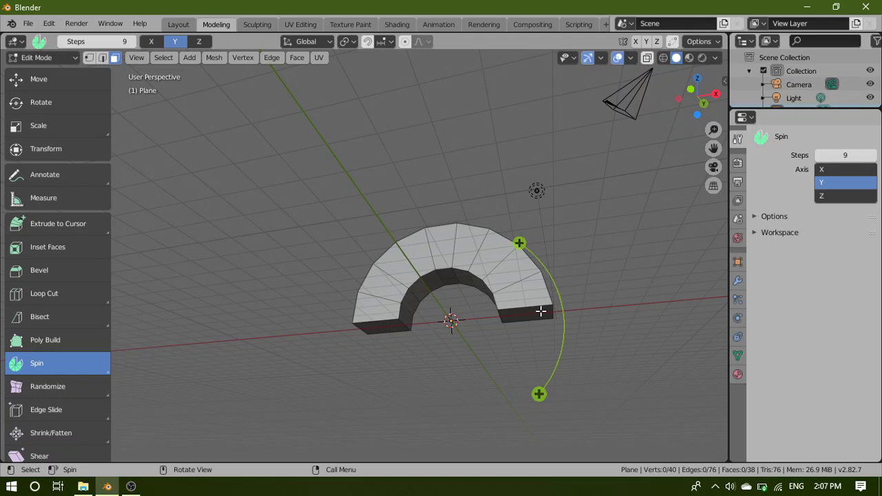
pyautogui.click(541, 311)
pyautogui.moveTo(616, 314); pyautogui.dragTo(607, 366, button='middle')
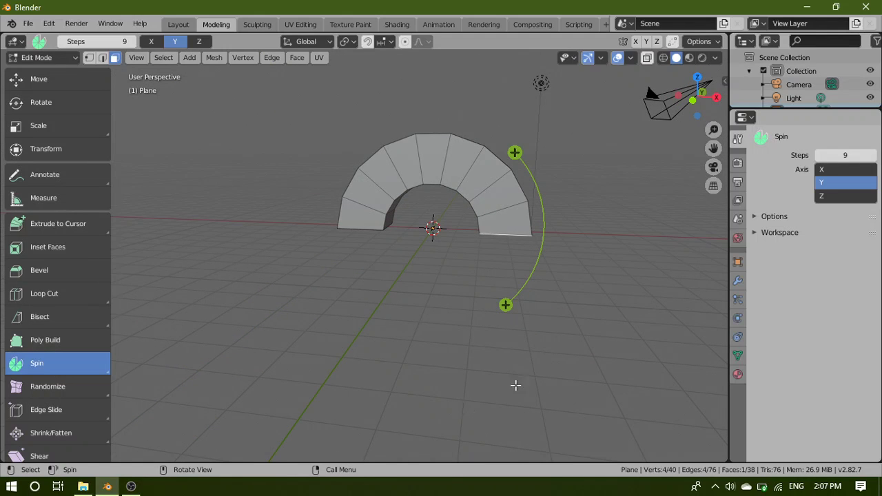
pyautogui.moveTo(514, 152); pyautogui.dragTo(550, 268)
pyautogui.rightClick(550, 267)
pyautogui.click(633, 281)
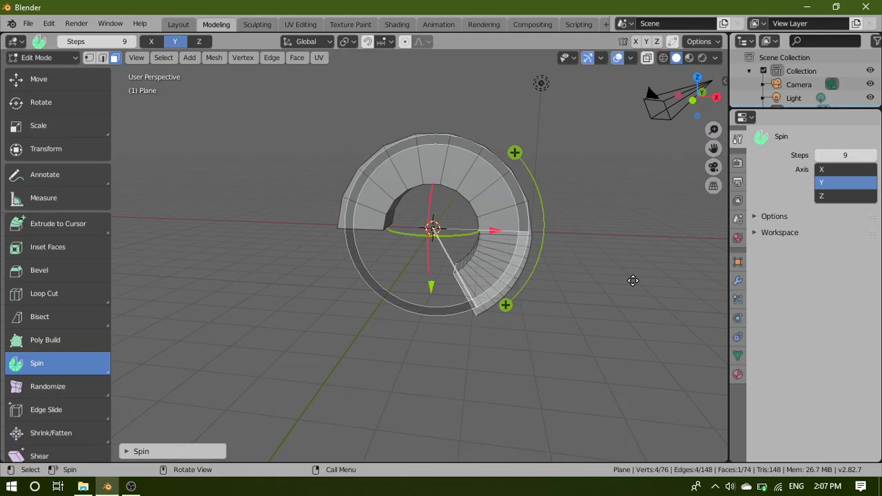
# Undo the additional spin of the arch's end face and its selection, going back to the plain half-turn arch
pyautogui.hotkey('ctrl', 'z')
pyautogui.hotkey('ctrl', 'z')
pyautogui.hotkey('ctrl', 'z')
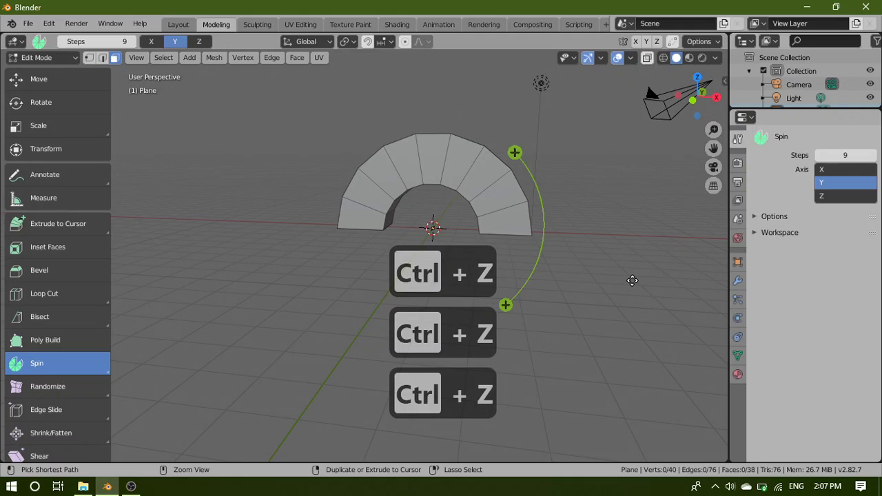
# Select the arch's end face on the positive X side and switch to the front orthographic view
pyautogui.moveTo(592, 328); pyautogui.dragTo(563, 282, button='middle')
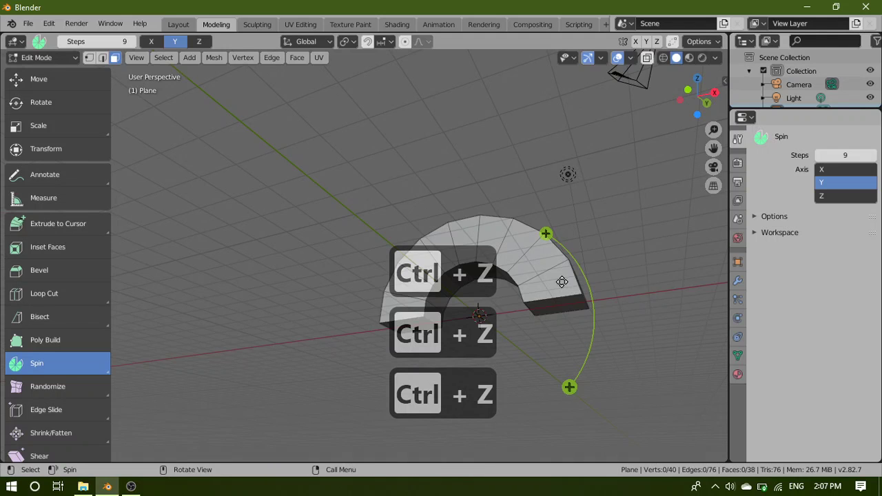
pyautogui.rightClick(573, 341)
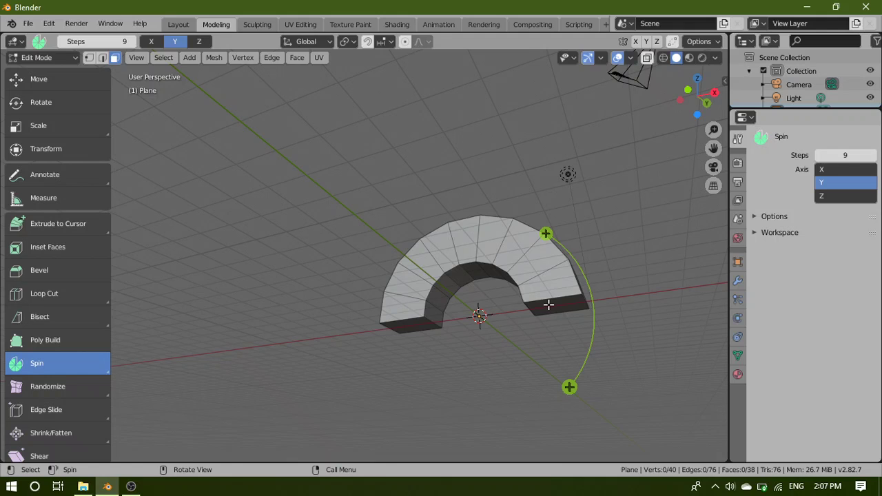
pyautogui.click(548, 305)
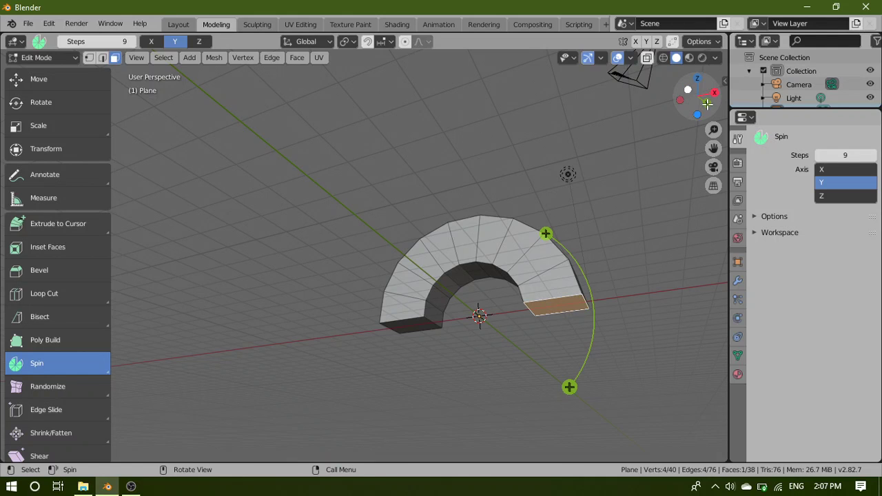
pyautogui.click(707, 104)
pyautogui.click(694, 96)
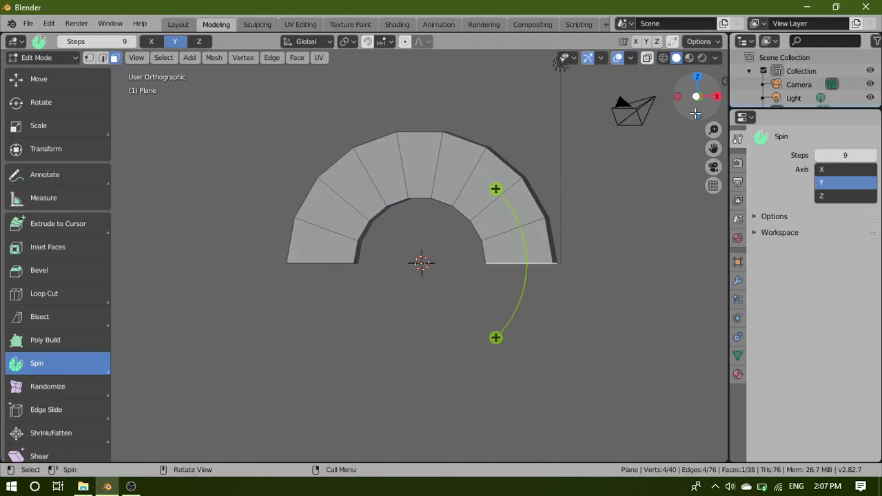
pyautogui.keyDown('shift'); pyautogui.moveTo(654, 329); pyautogui.dragTo(443, 323, button='middle'); pyautogui.keyUp('shift')
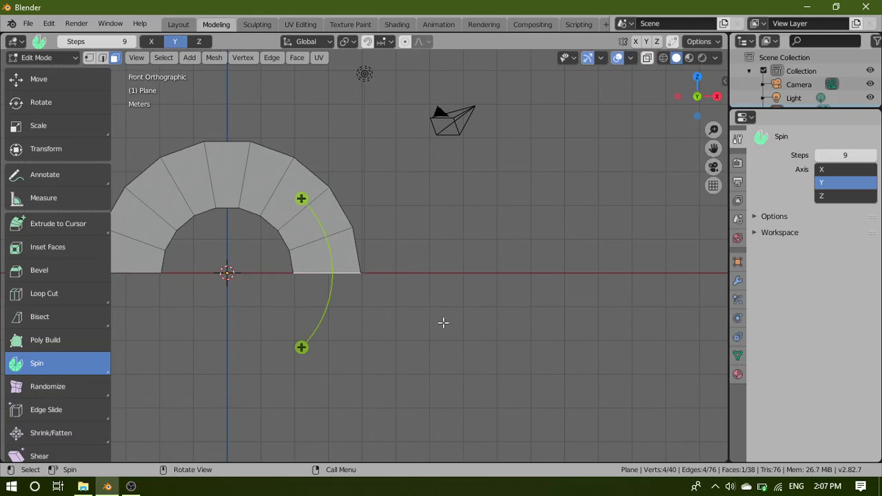
pyautogui.press('g')
pyautogui.press('x')
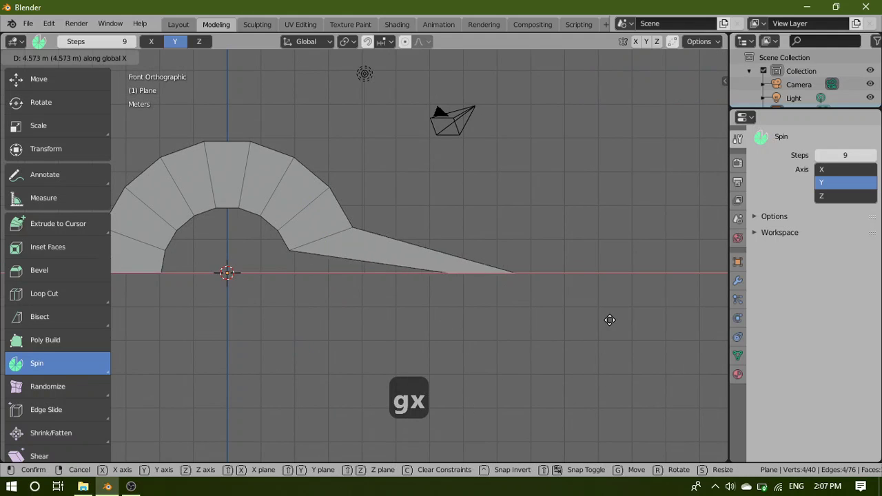
pyautogui.rightClick(645, 315)
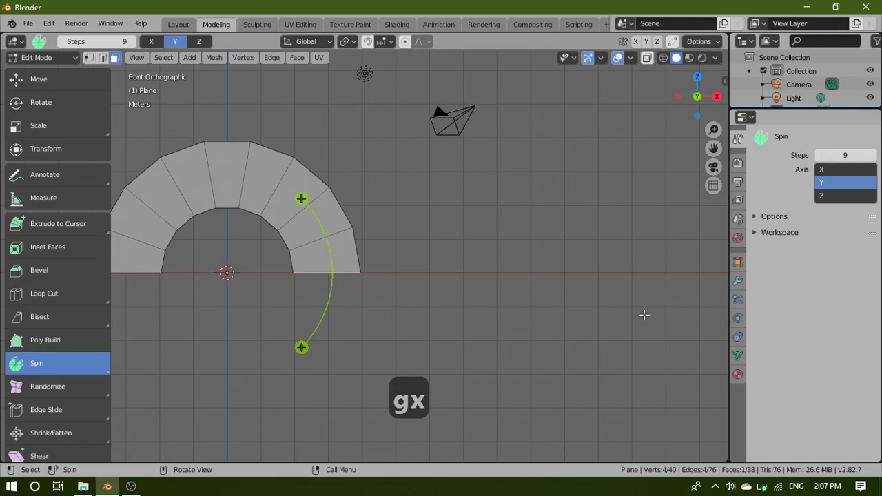
# Duplicate the selected end face in place and move the copy about 7 m outward along the X axis
pyautogui.hotkey('shift', 'd')
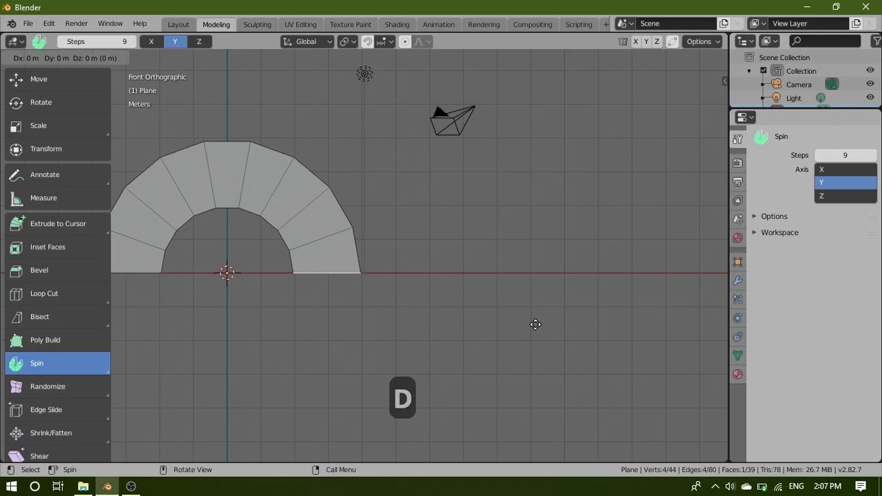
pyautogui.click(536, 325)
pyautogui.press('g')
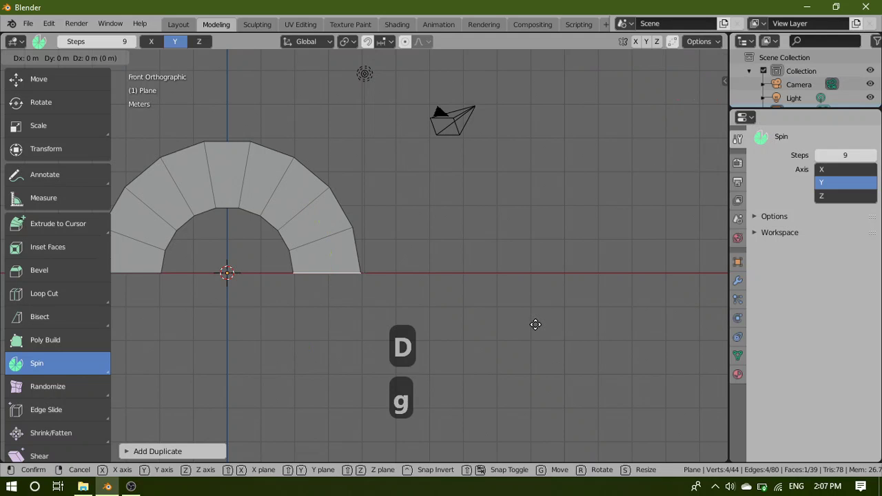
pyautogui.press('x')
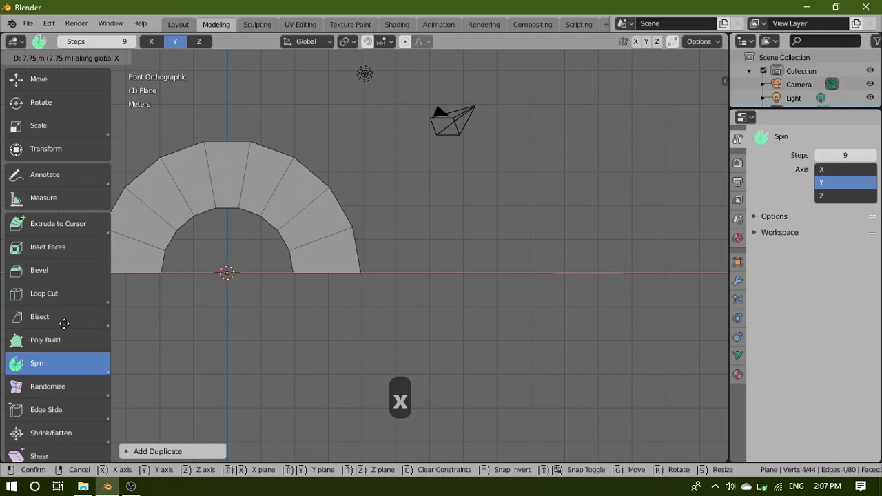
pyautogui.click(53, 327)
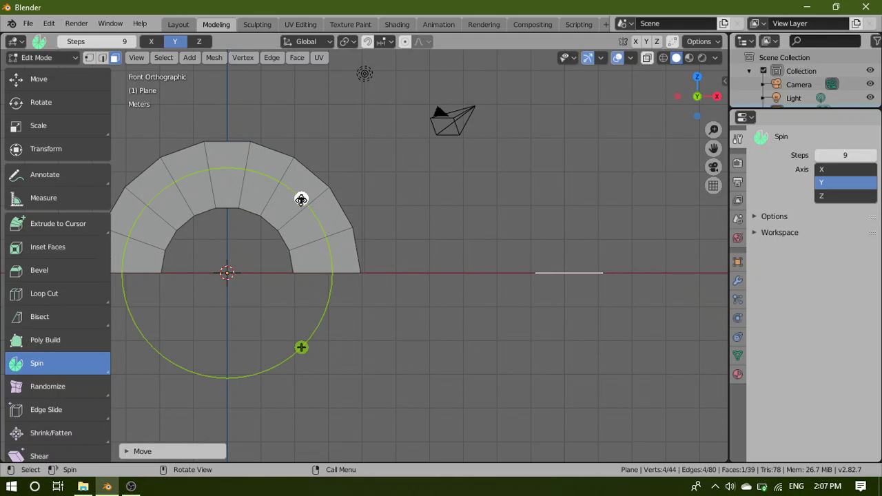
# Spin the duplicated face a full turn around the Y axis with 9 steps, forming a large ring around the arch
pyautogui.moveTo(301, 199); pyautogui.dragTo(271, 235)
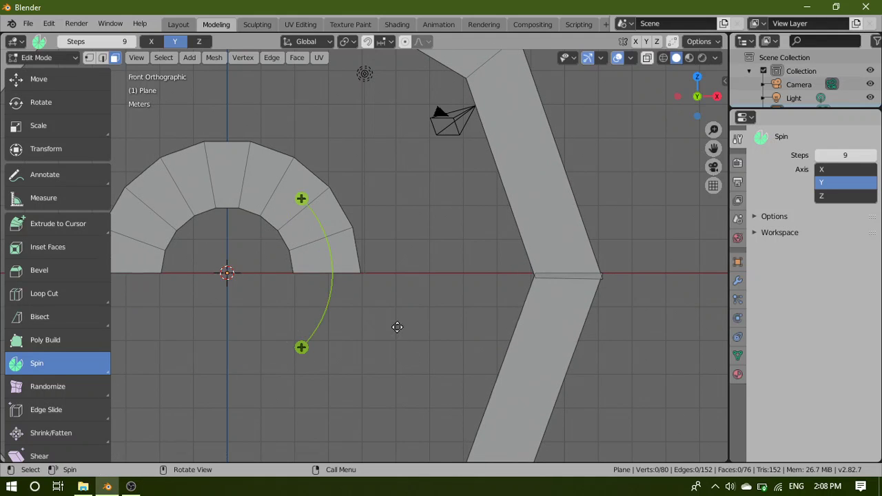
pyautogui.scroll(-5, 413, 384)
pyautogui.moveTo(390, 370); pyautogui.dragTo(310, 339, button='middle')
pyautogui.scroll(5, 366, 346)
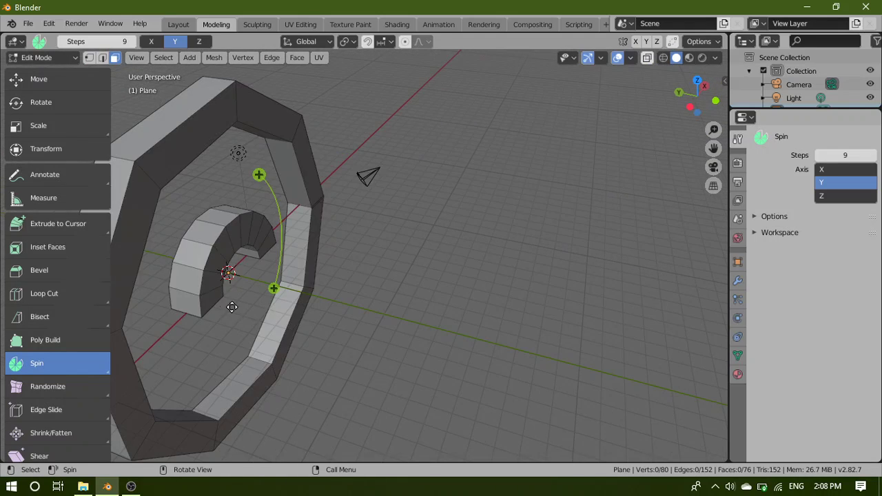
pyautogui.moveTo(232, 307); pyautogui.dragTo(456, 305, button='middle')
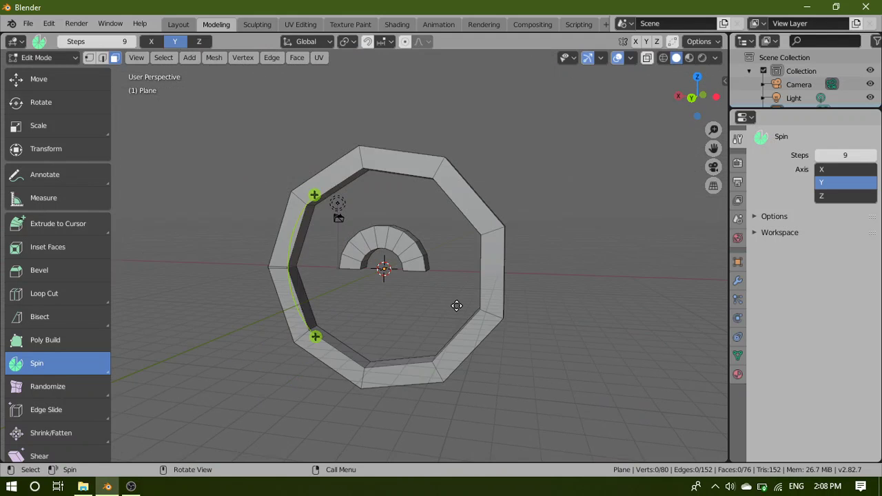
pyautogui.scroll(6, 456, 305)
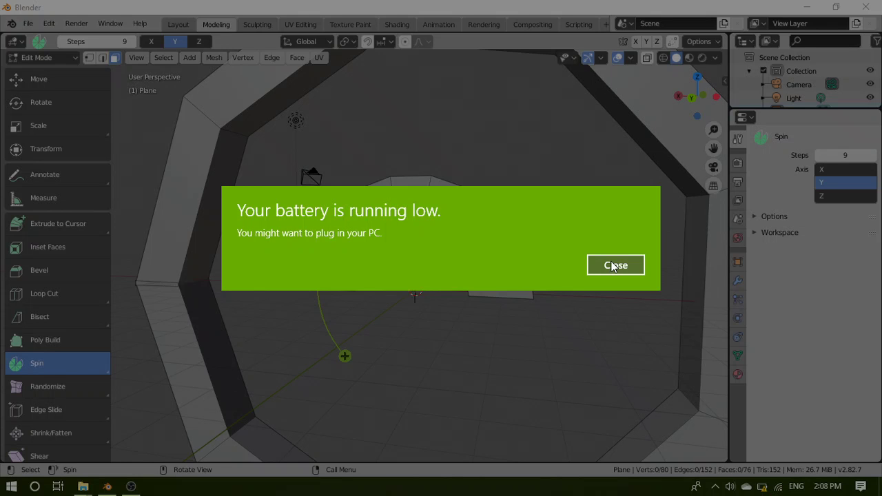
# Dismiss the low battery notification and examine the ring and arch from several angles, along with the list of Edit Mode tools
pyautogui.click(612, 266)
pyautogui.scroll(-4, 462, 324)
pyautogui.scroll(2, 391, 279)
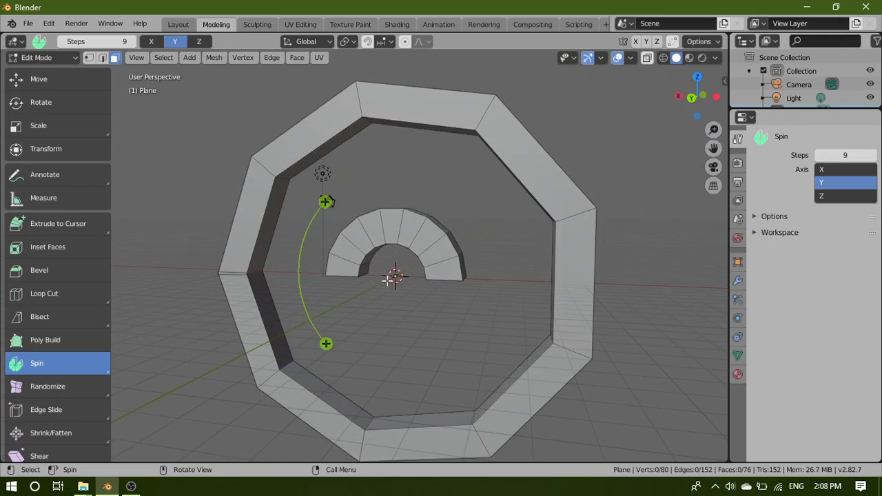
pyautogui.scroll(-1, 390, 279)
pyautogui.moveTo(404, 282); pyautogui.dragTo(472, 318, button='middle')
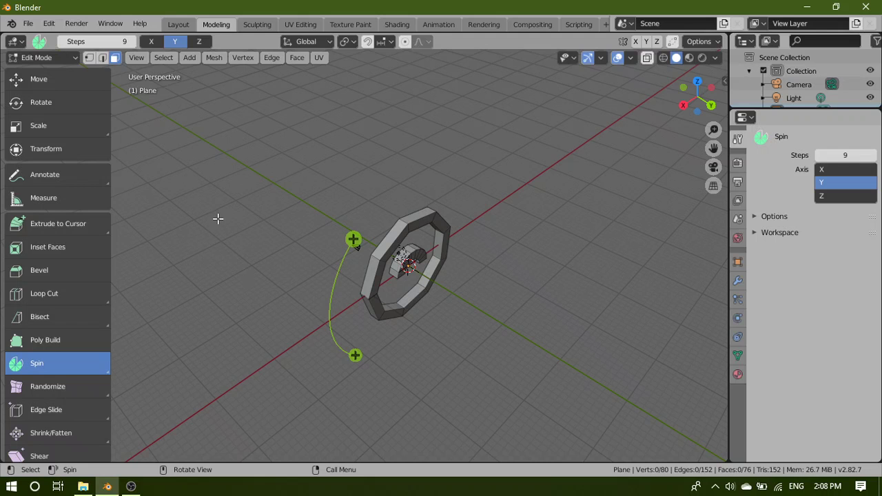
pyautogui.scroll(-3, 434, 321)
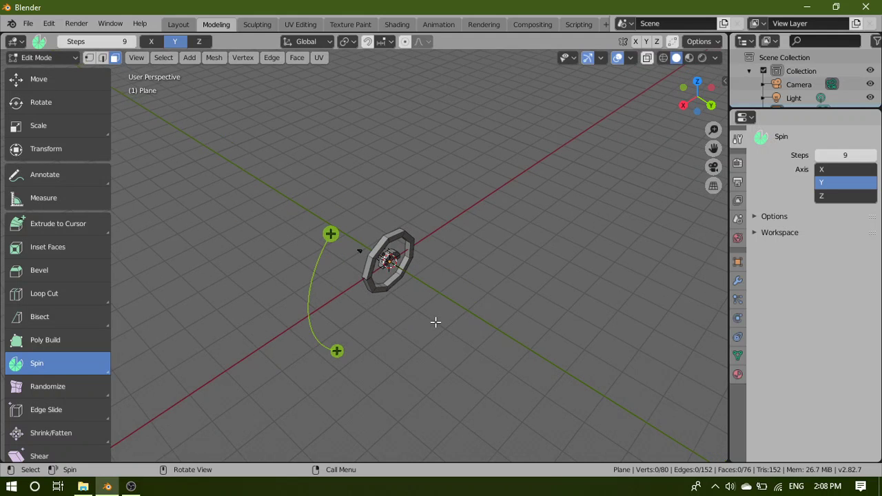
pyautogui.scroll(5, 506, 295)
pyautogui.moveTo(572, 288); pyautogui.dragTo(452, 298, button='middle')
pyautogui.scroll(-5, 451, 297)
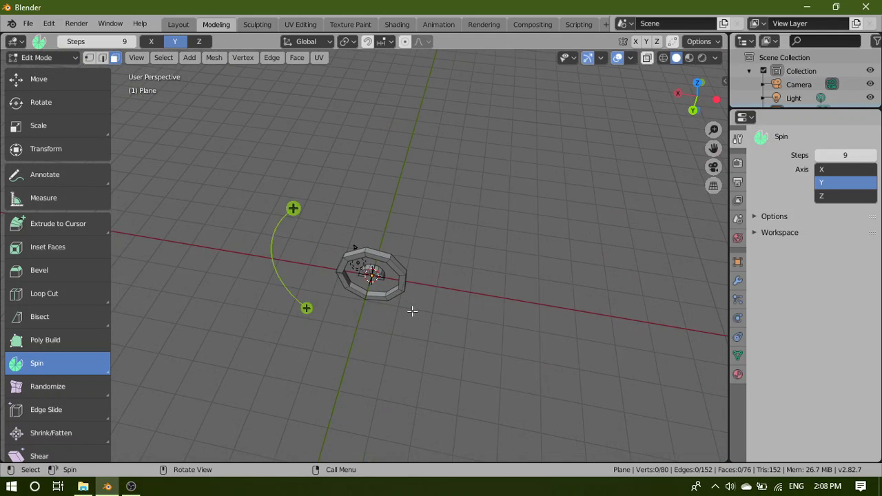
pyautogui.scroll(4, 411, 309)
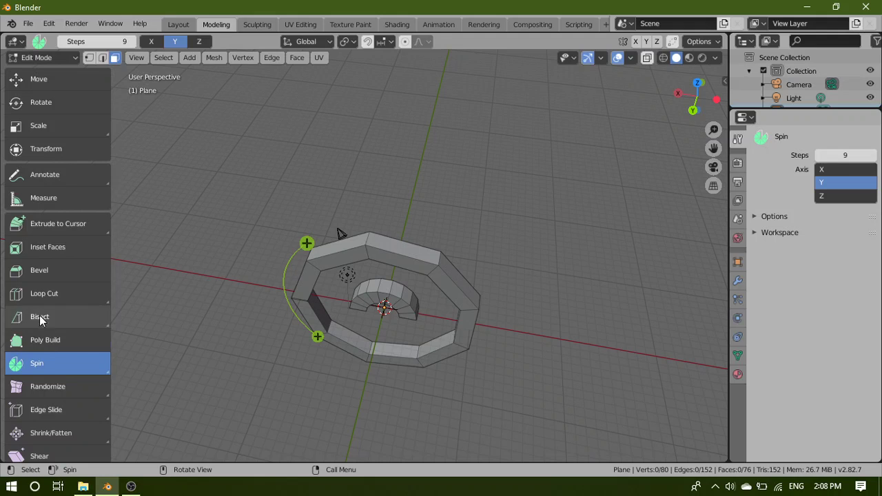
pyautogui.scroll(-1, 41, 324)
pyautogui.scroll(3, 49, 405)
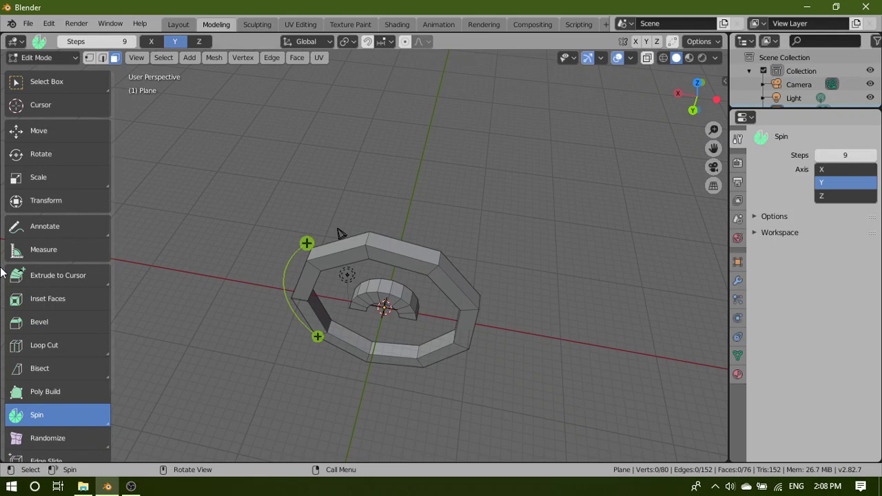
pyautogui.scroll(-3, 53, 238)
pyautogui.scroll(3, 46, 248)
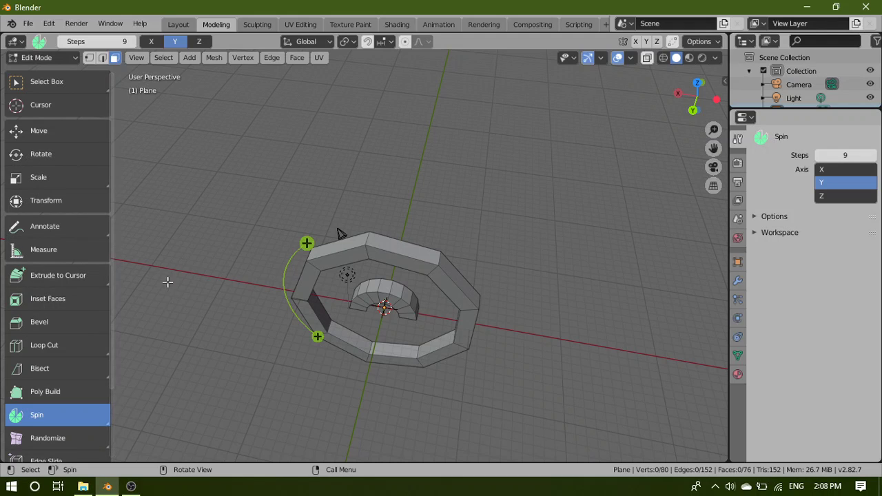
# Switch to the Layout workspace and frame the whole ring and arch in Object Mode
pyautogui.click(179, 24)
pyautogui.scroll(-5, 395, 292)
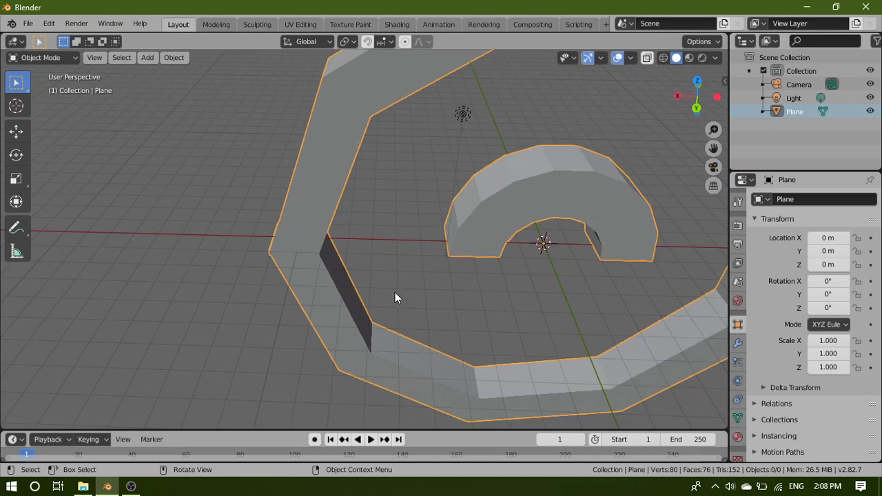
pyautogui.scroll(1, 441, 307)
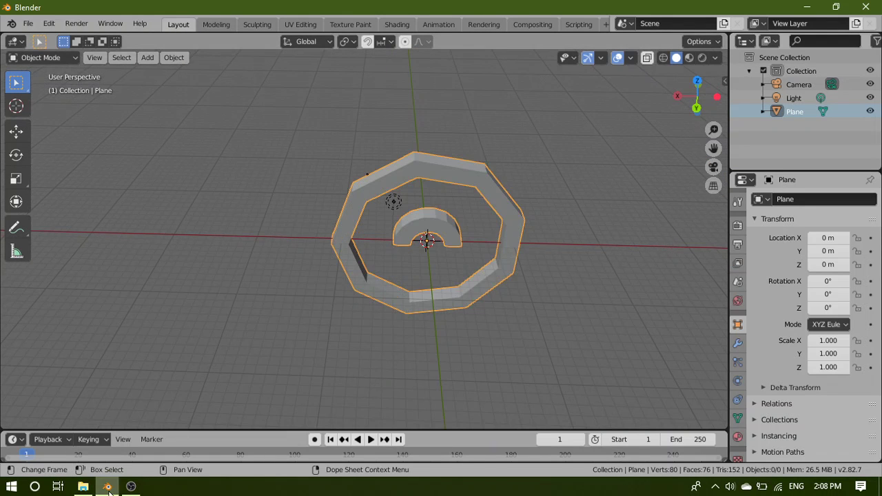